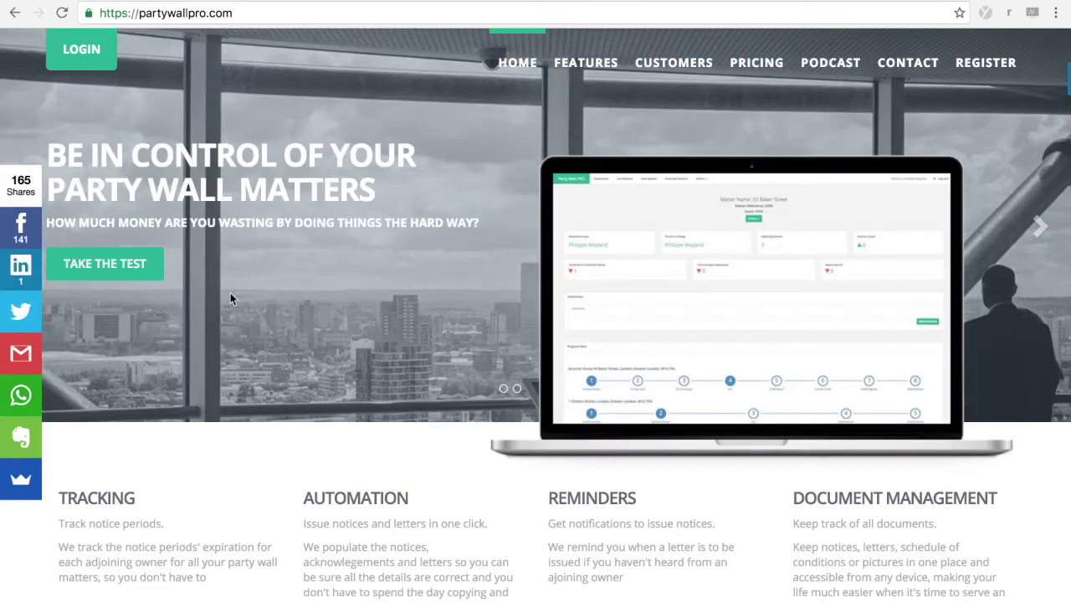
Step: Browse the homepage, then open a blank New Matter form from the dashboard
scroll(466, 435, "down", 4)
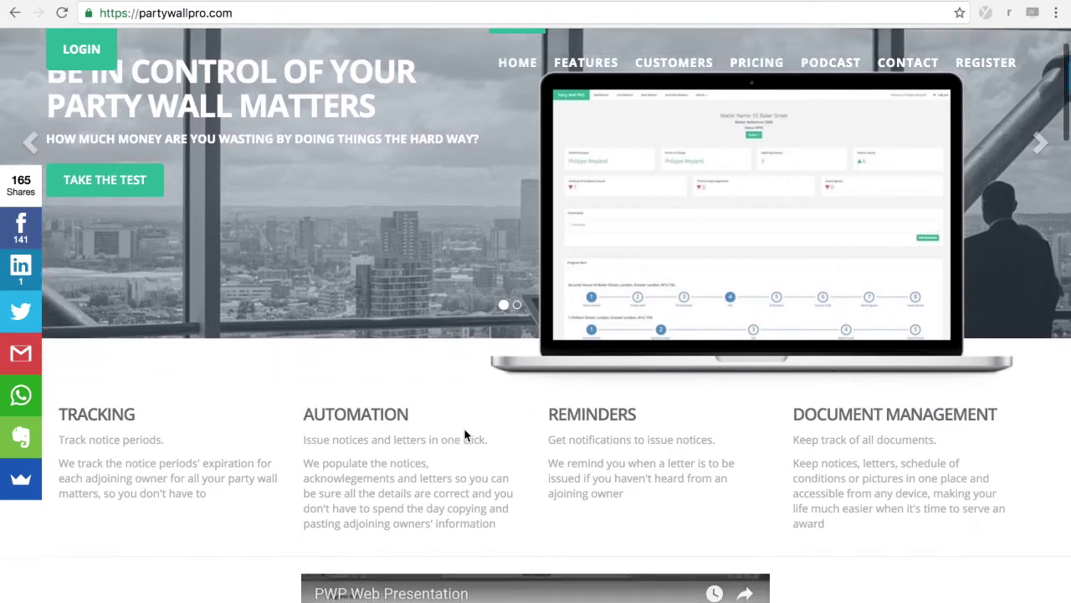
scroll(466, 435, "up", 3)
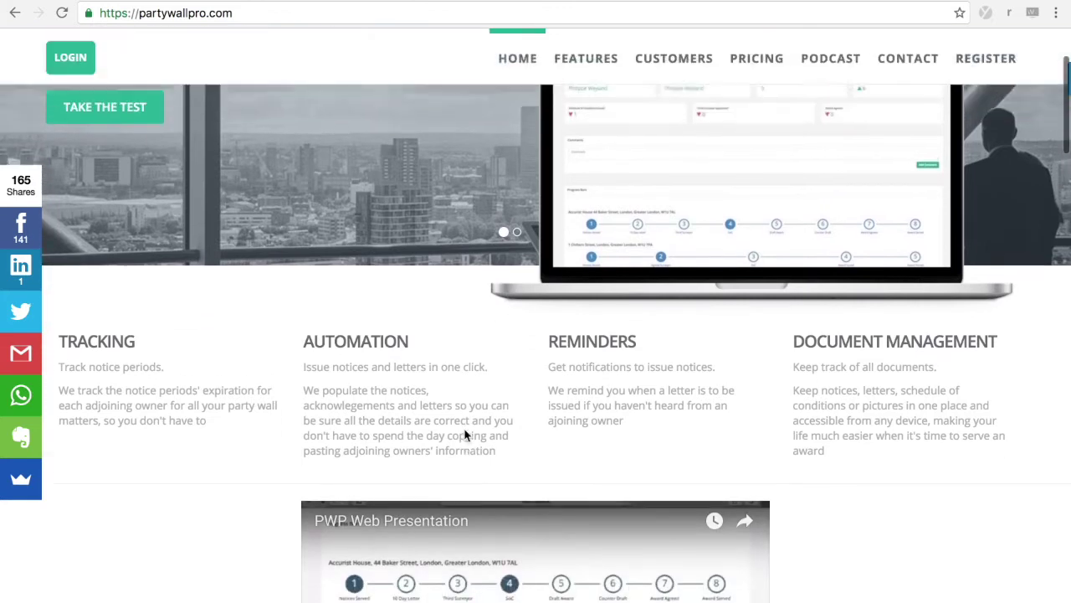
scroll(466, 435, "down", 2)
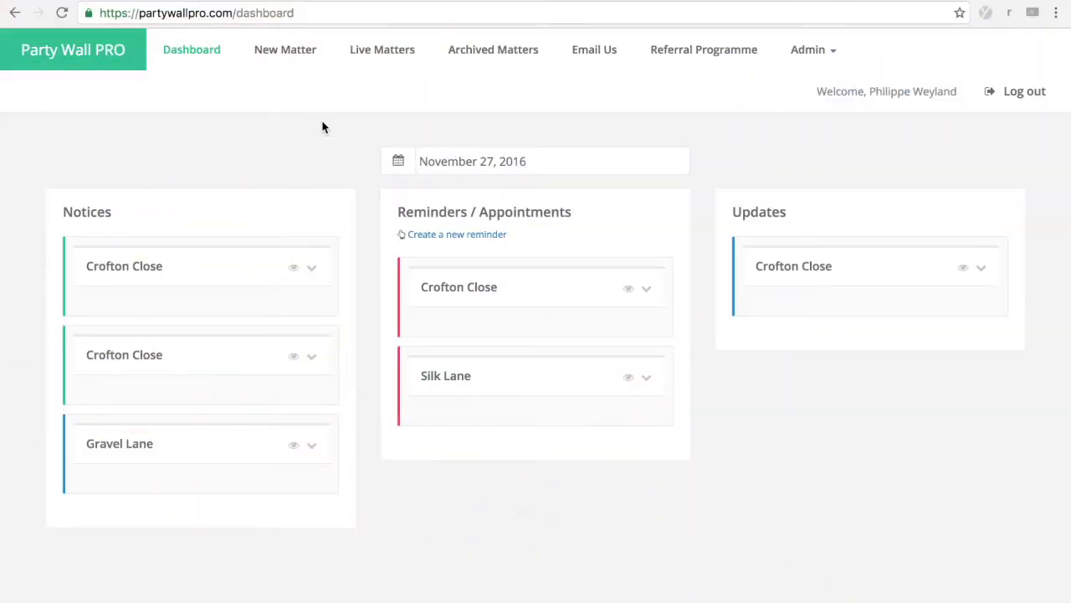
left_click(283, 52)
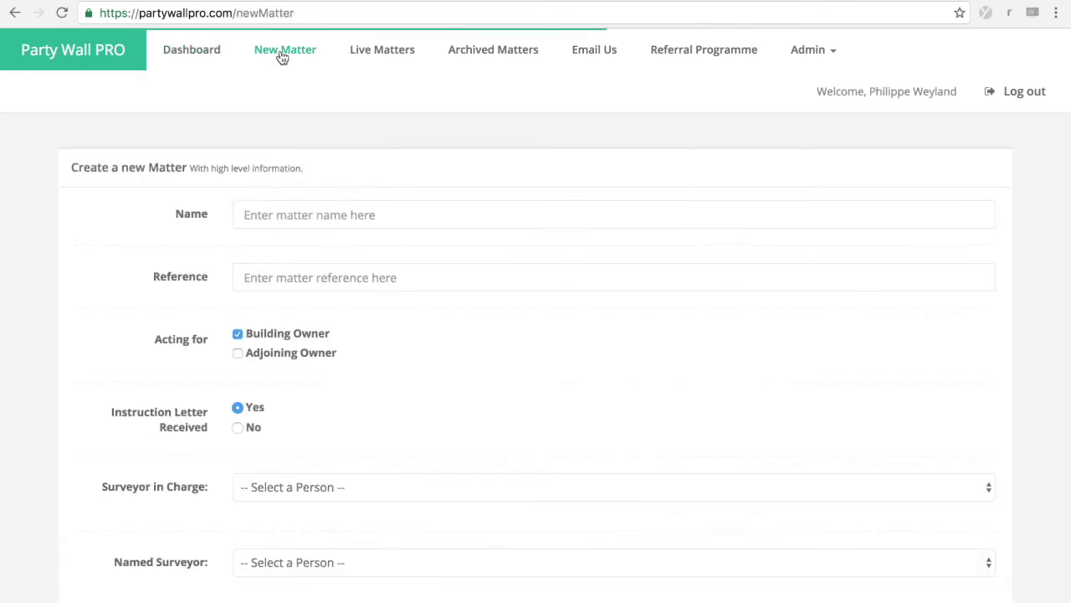
left_click(281, 213)
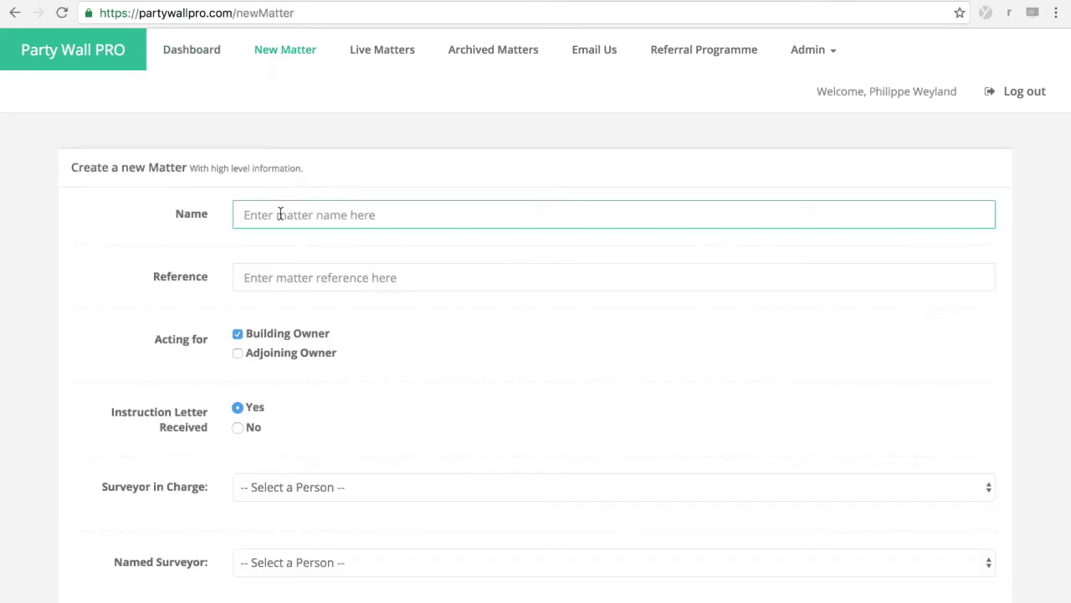
key("Tab")
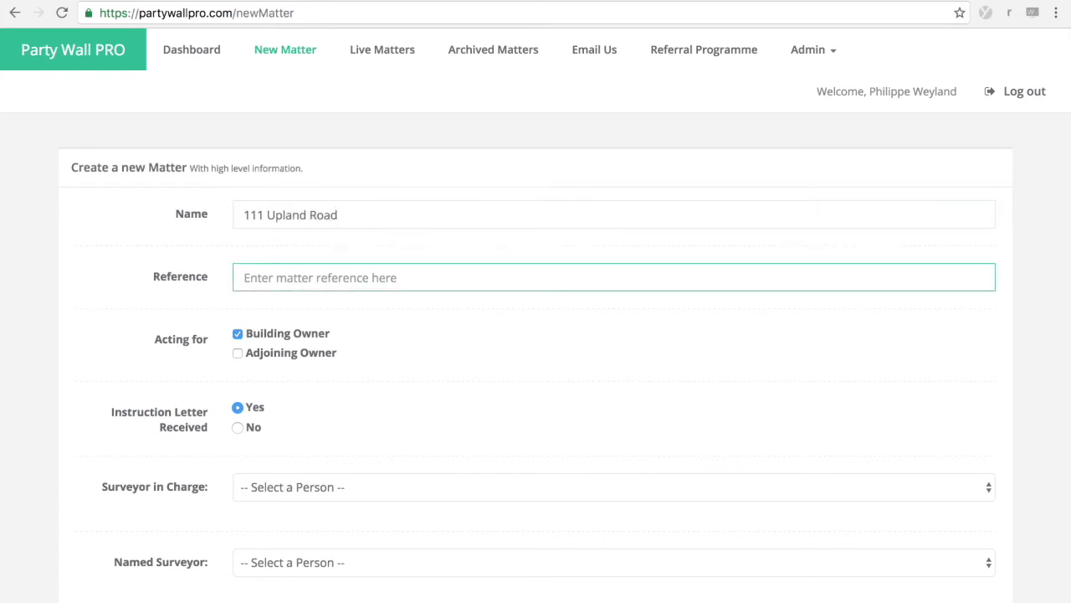
type("1")
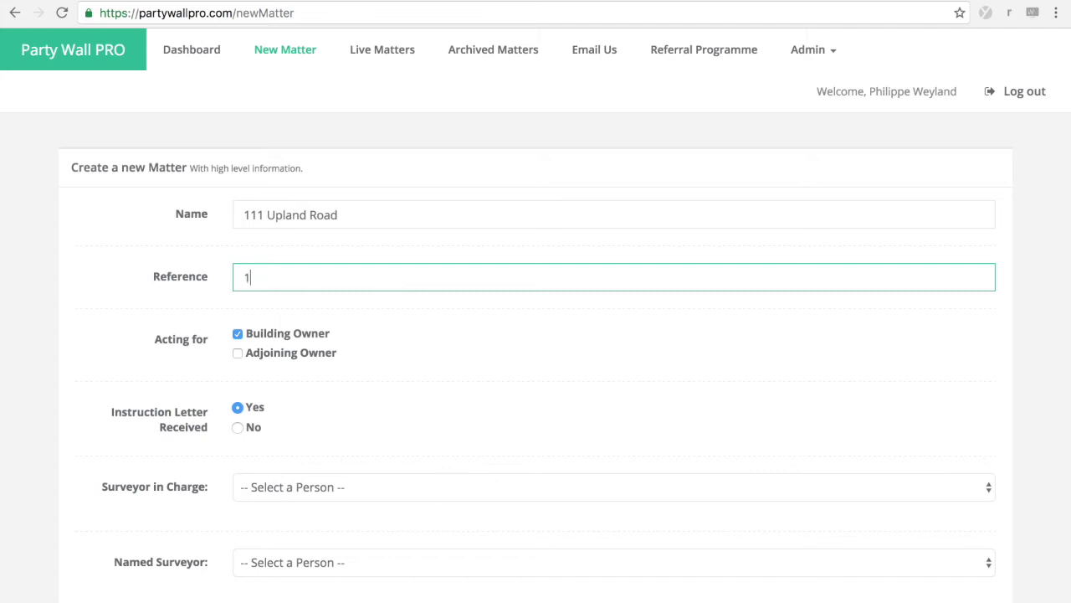
type("11ur")
left_click(348, 353)
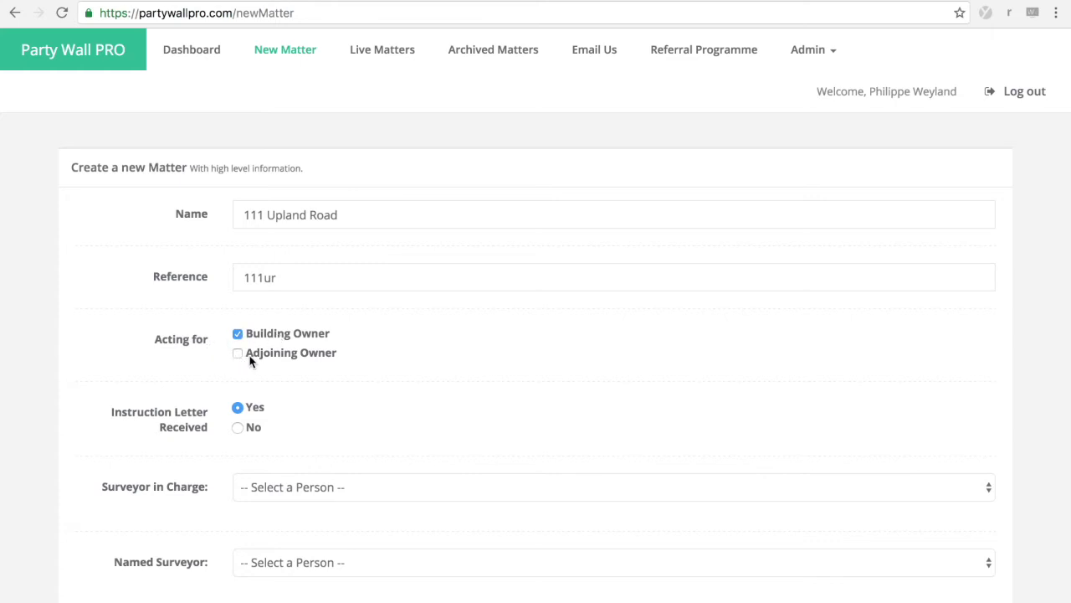
Step: Assign the second listed person as Surveyor in Charge and Named Surveyor, and create the matter
scroll(306, 349, "down", 1)
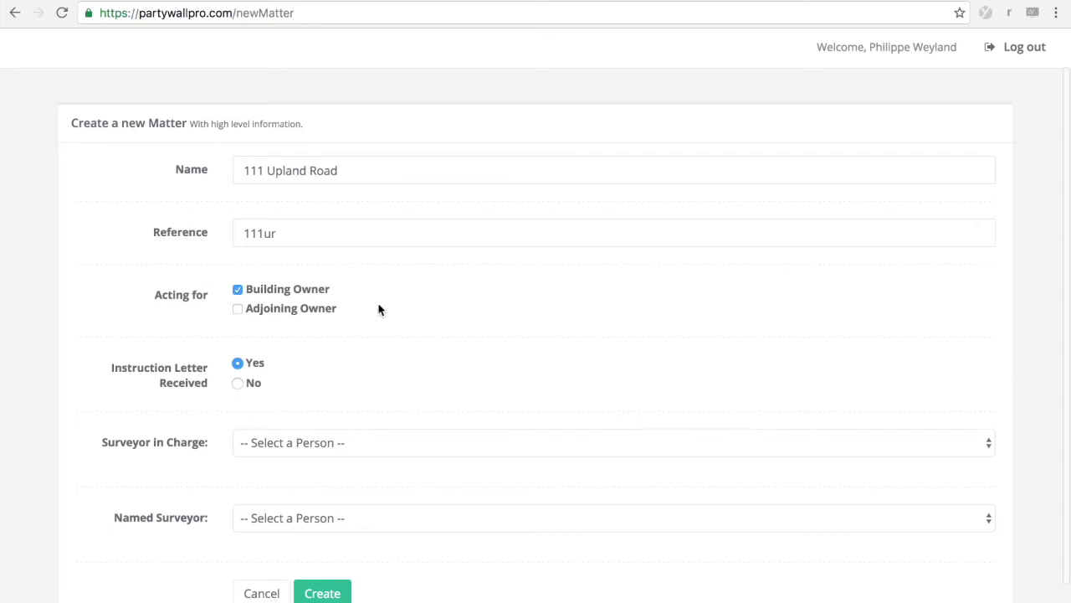
scroll(388, 301, "down", 1)
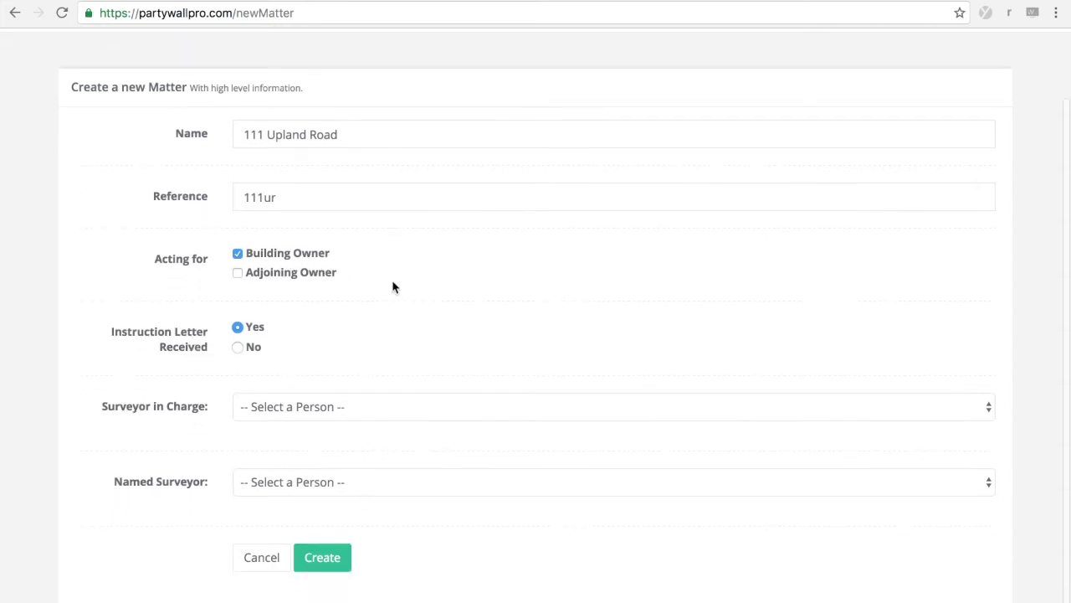
scroll(378, 281, "down", 1)
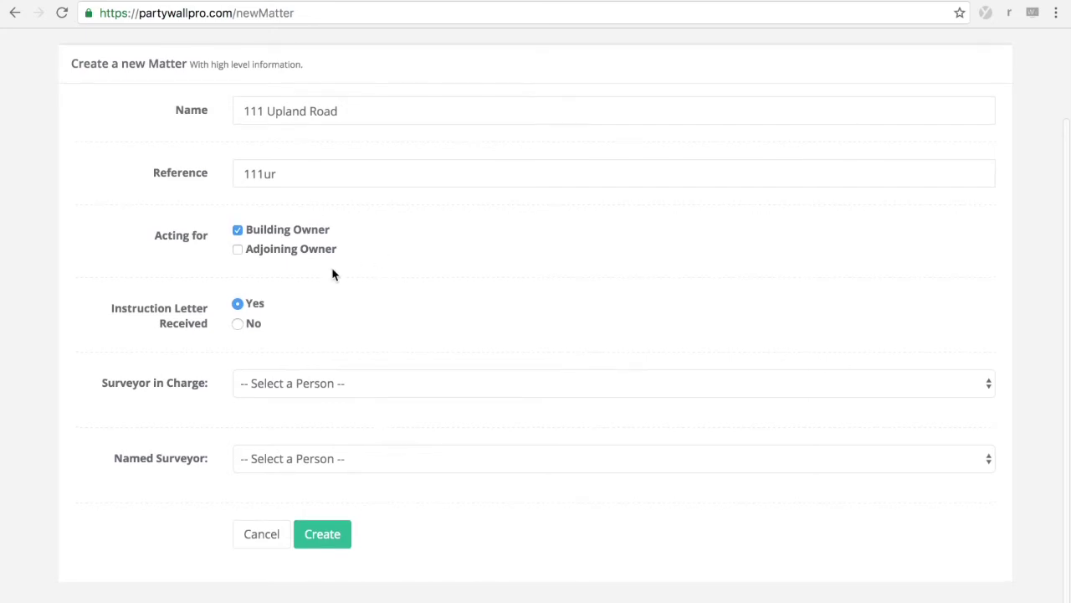
left_click(339, 394)
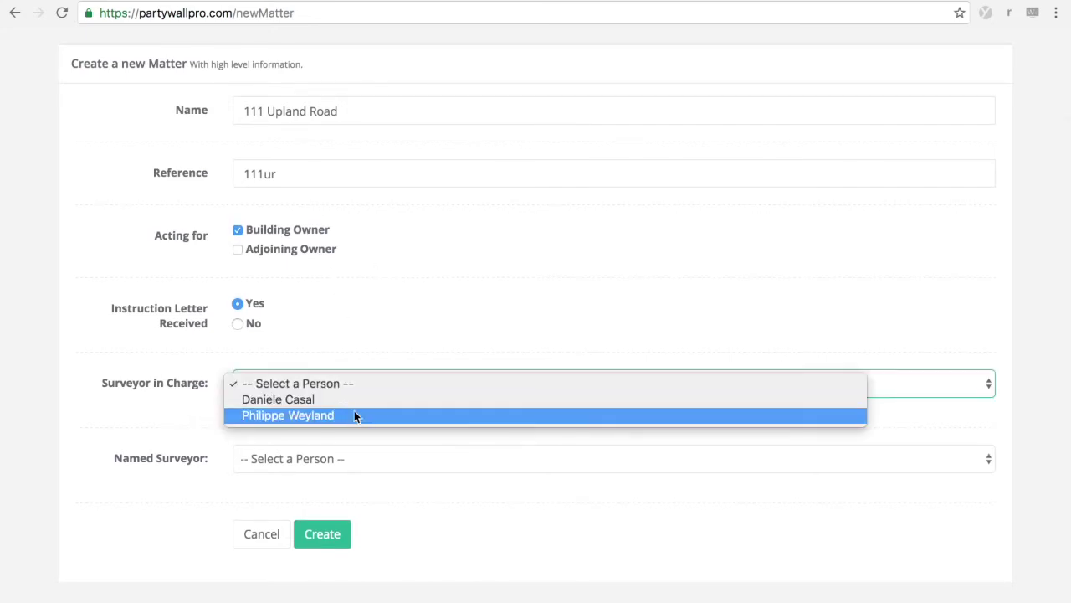
left_click(355, 416)
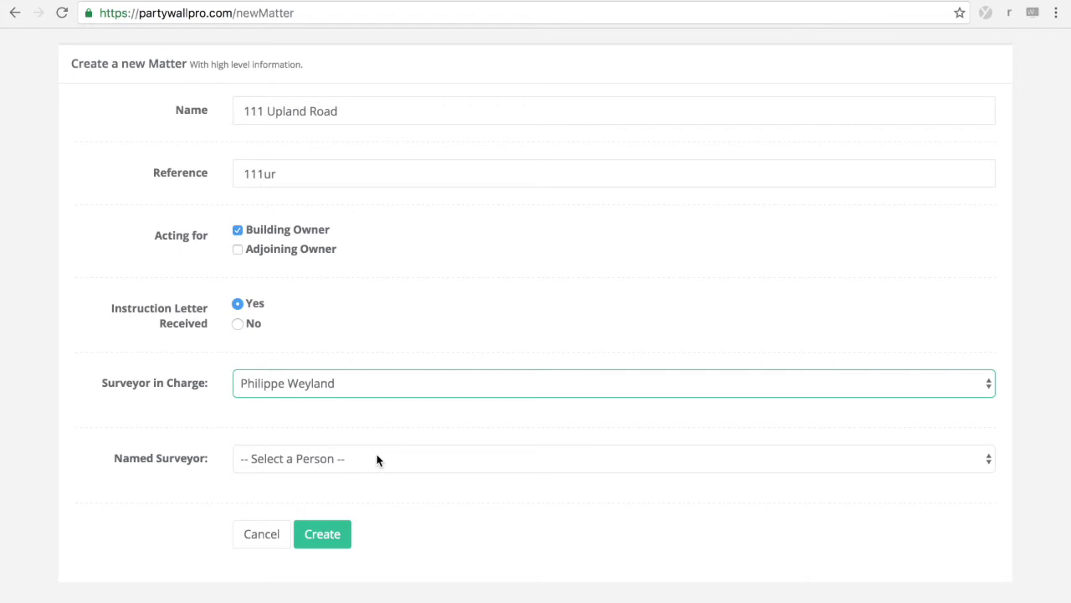
left_click(525, 462)
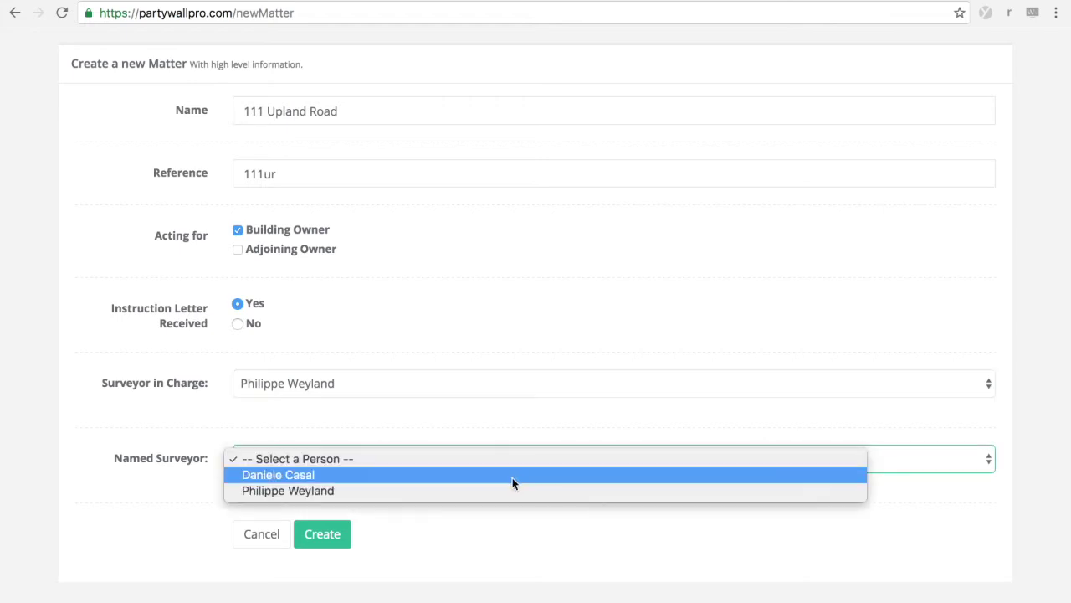
left_click(503, 491)
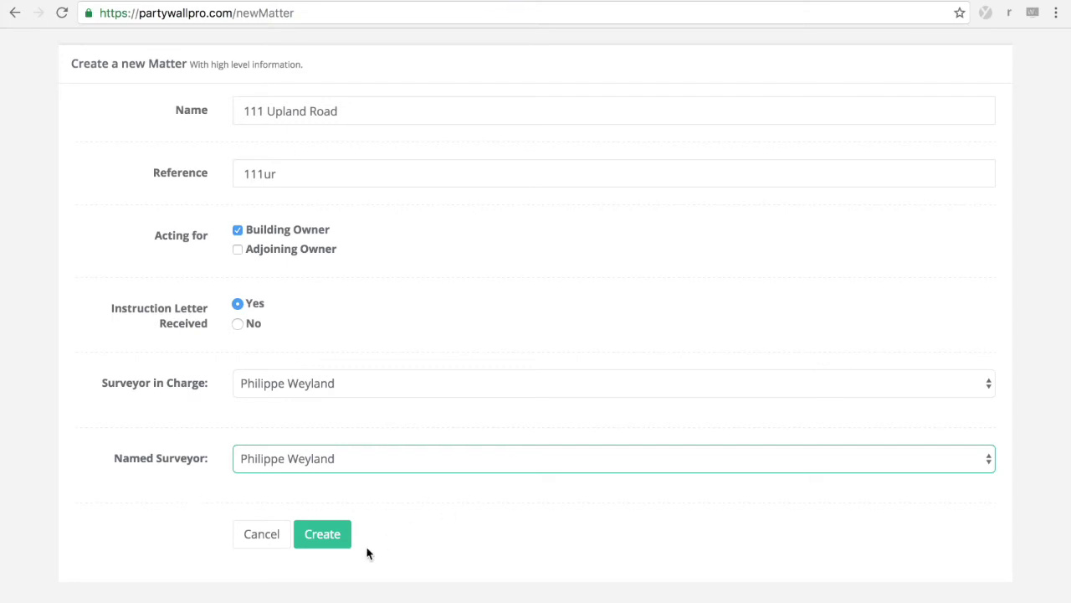
left_click(323, 534)
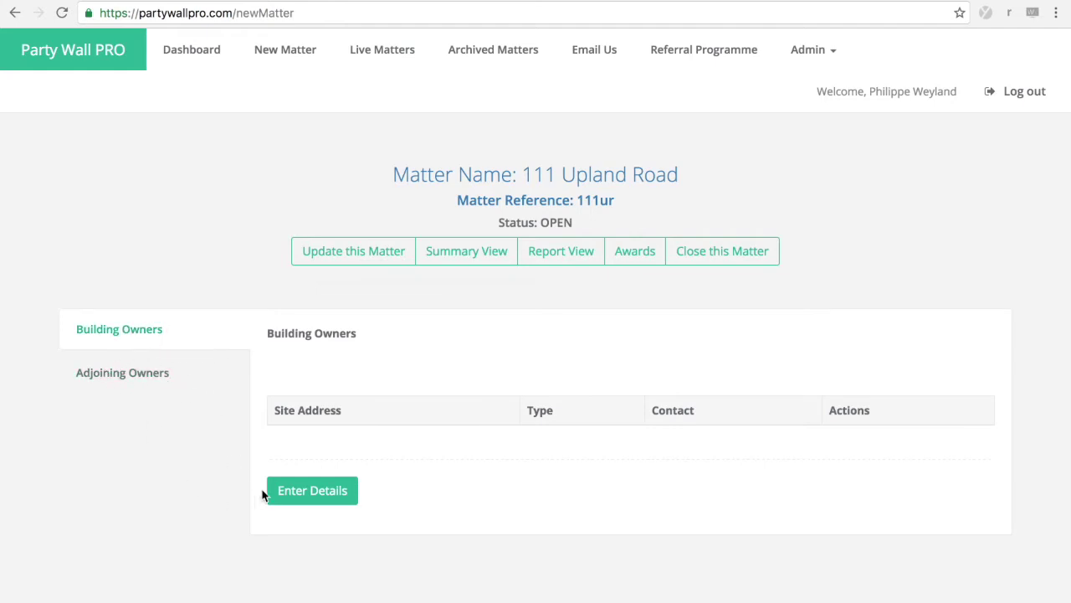
Step: Start a new building owner and look up addresses for postcode SE22 0DB
left_click(287, 489)
scroll(256, 376, "down", 2)
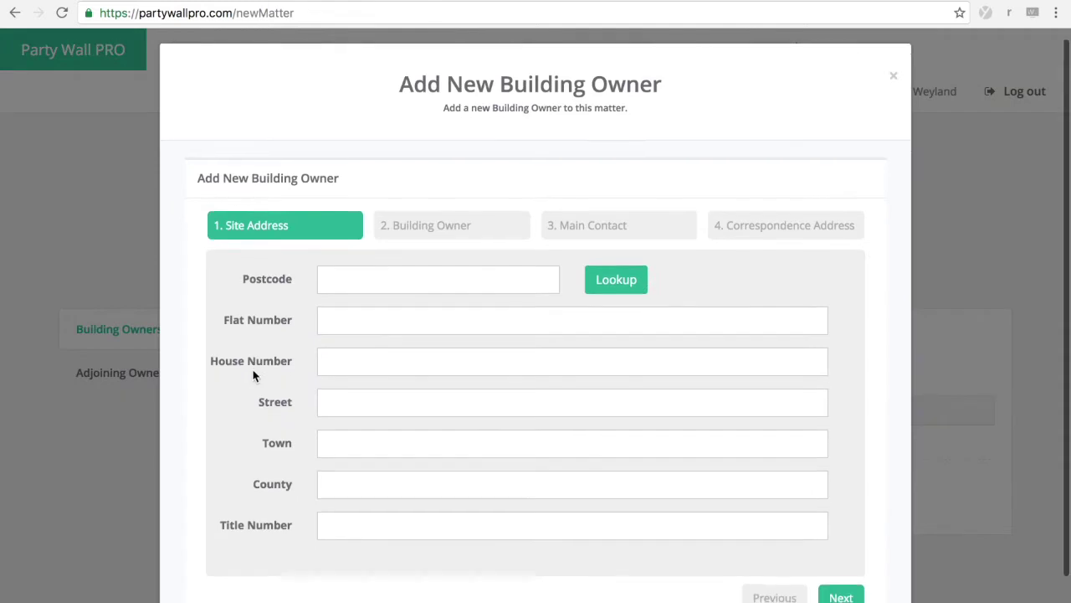
left_click(347, 232)
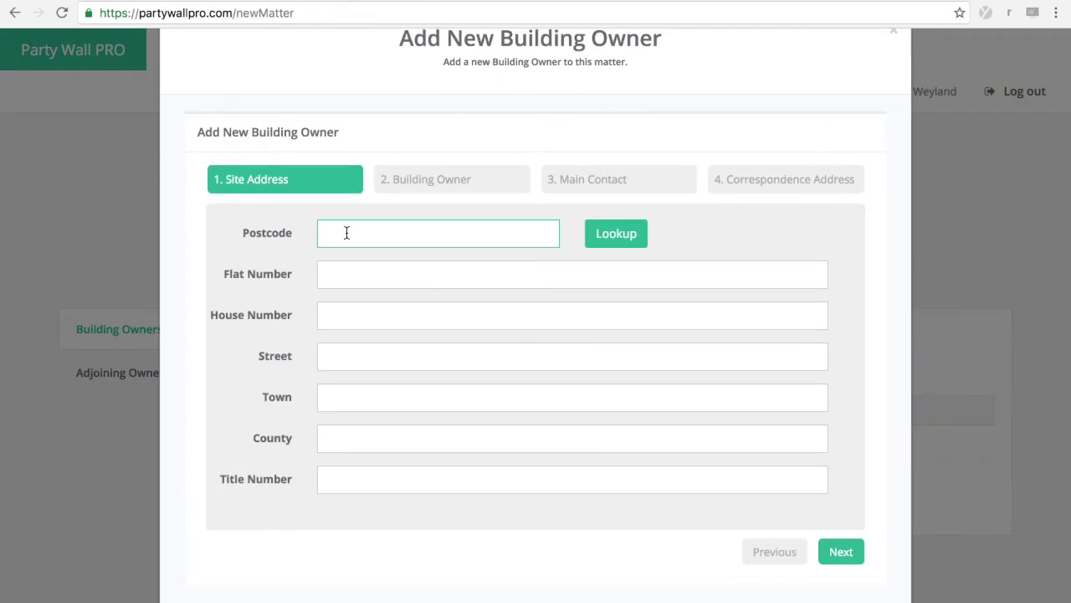
type("SEE")
key("BackSpace")
type("22 ")
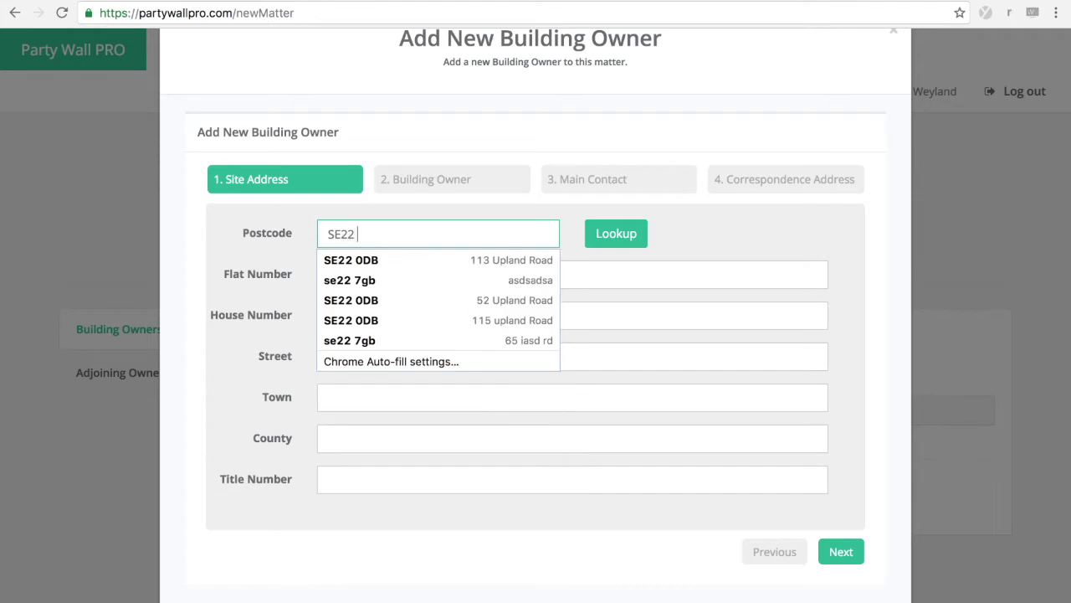
type("0DB")
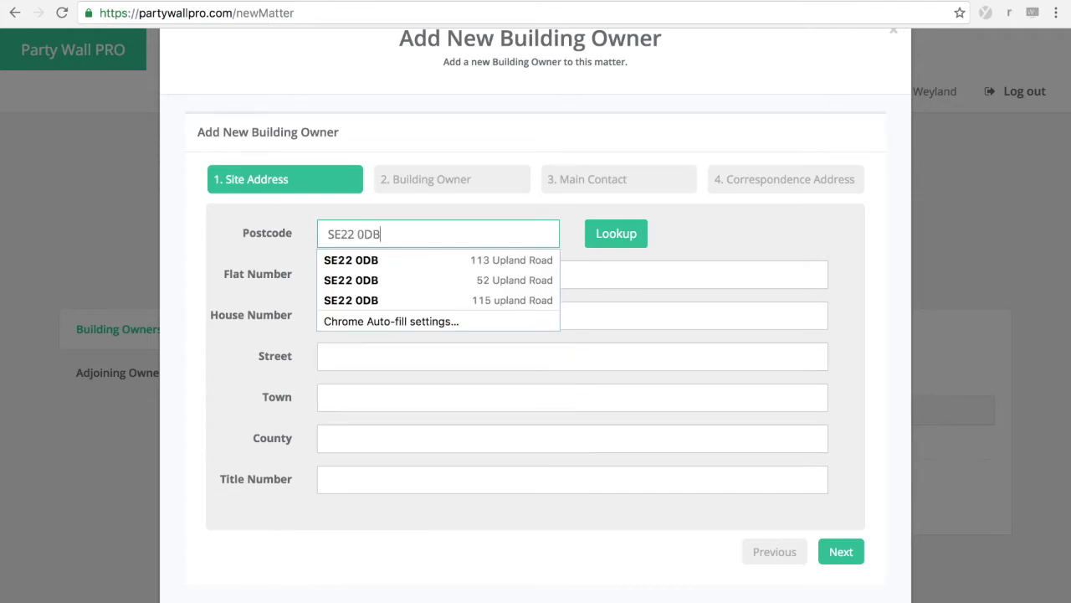
left_click(735, 261)
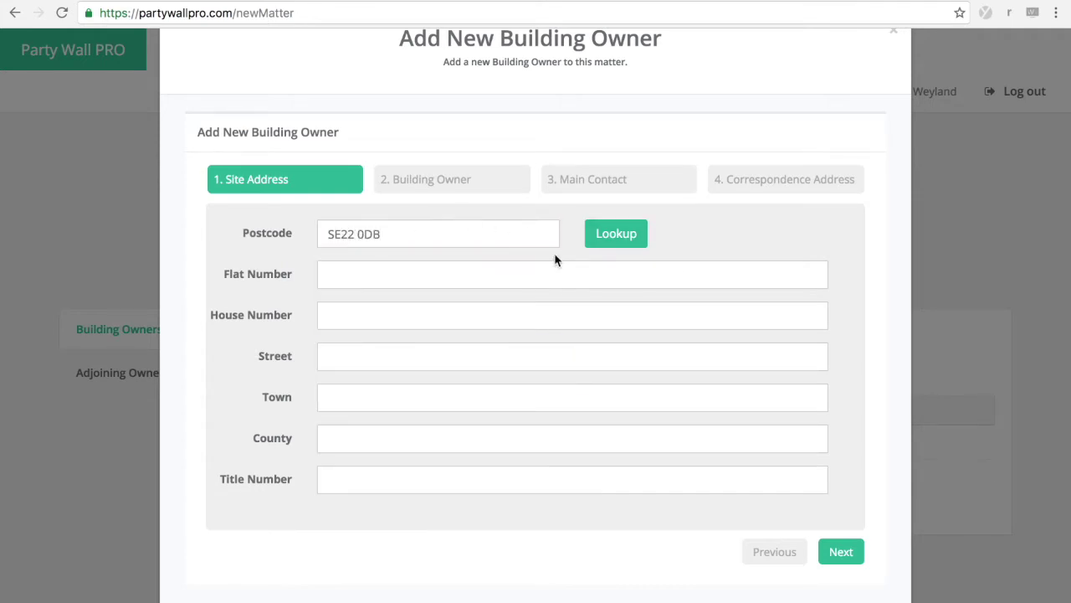
left_click(609, 245)
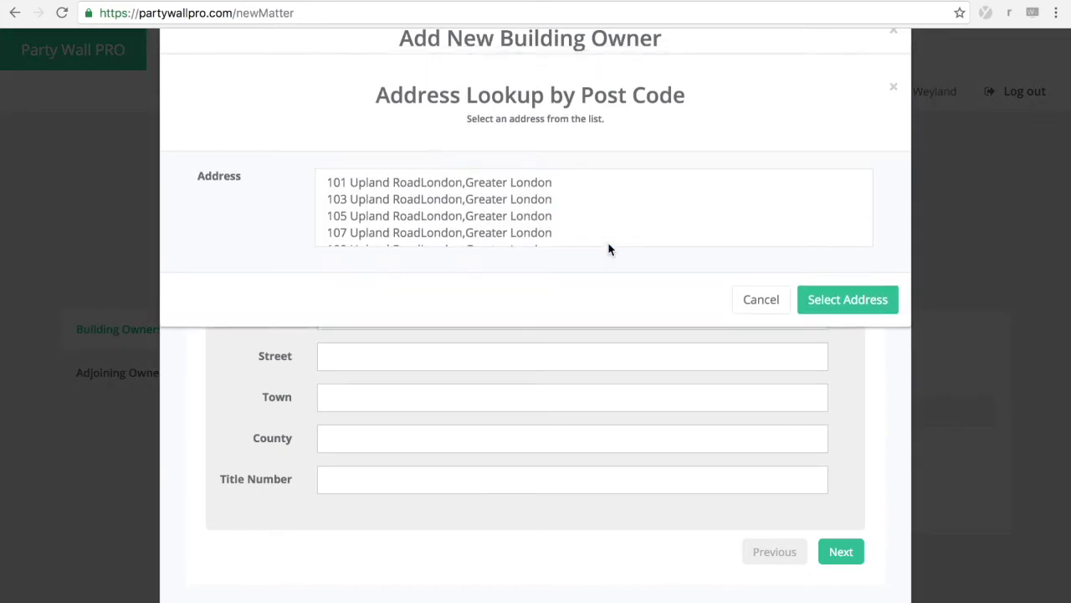
scroll(550, 224, "down", 3)
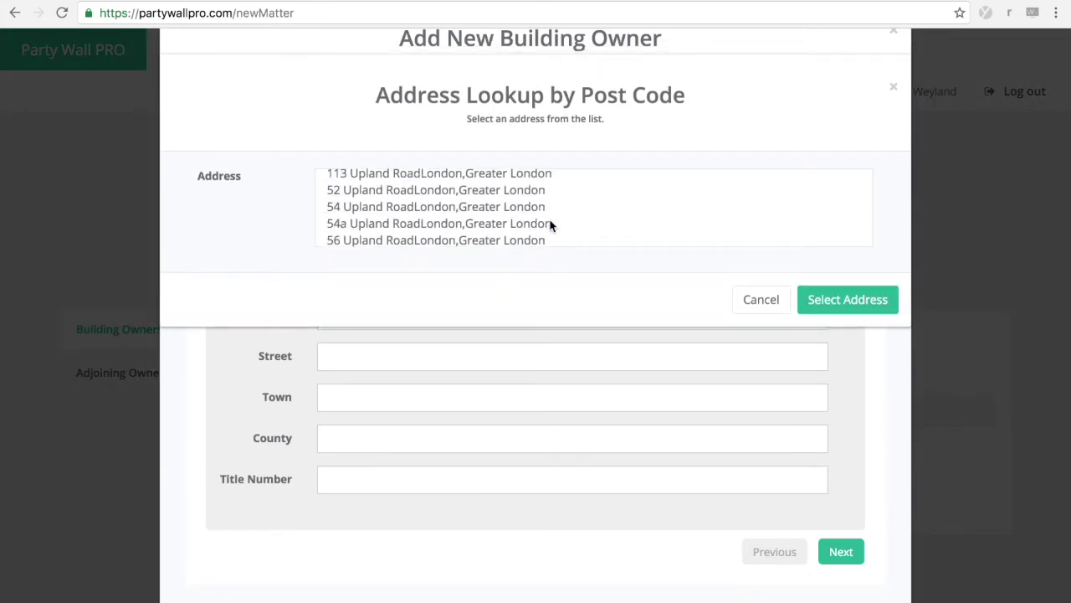
scroll(551, 225, "up", 3)
left_click(506, 199)
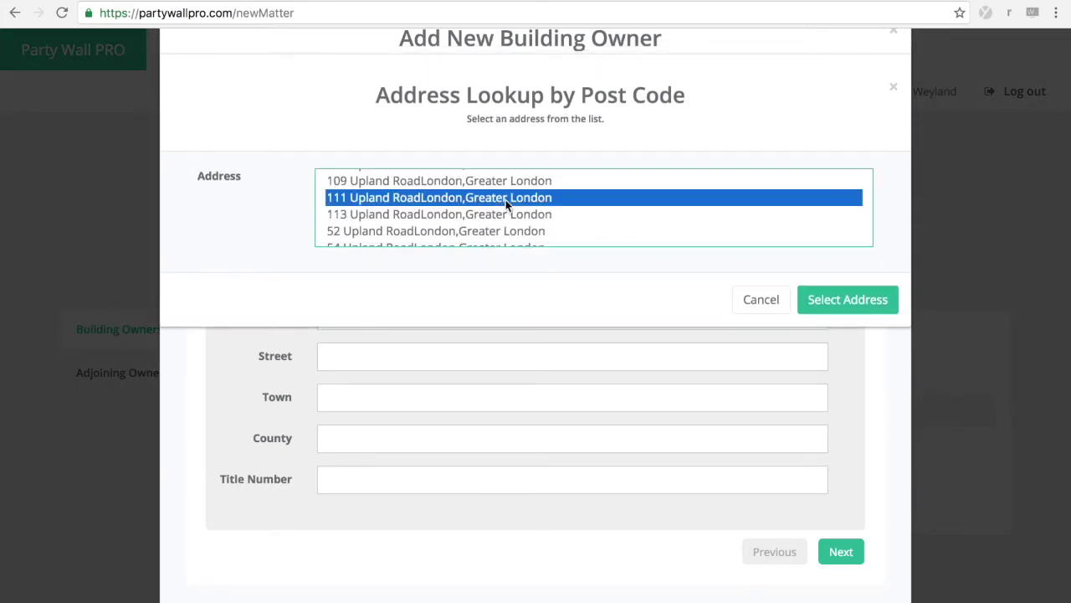
left_click(820, 306)
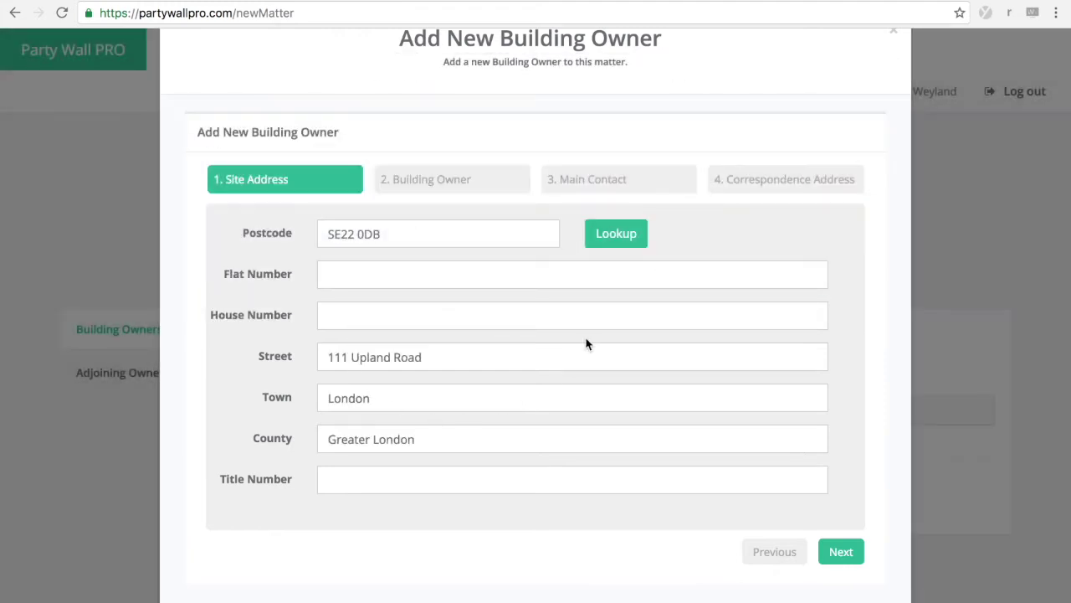
scroll(561, 409, "down", 1)
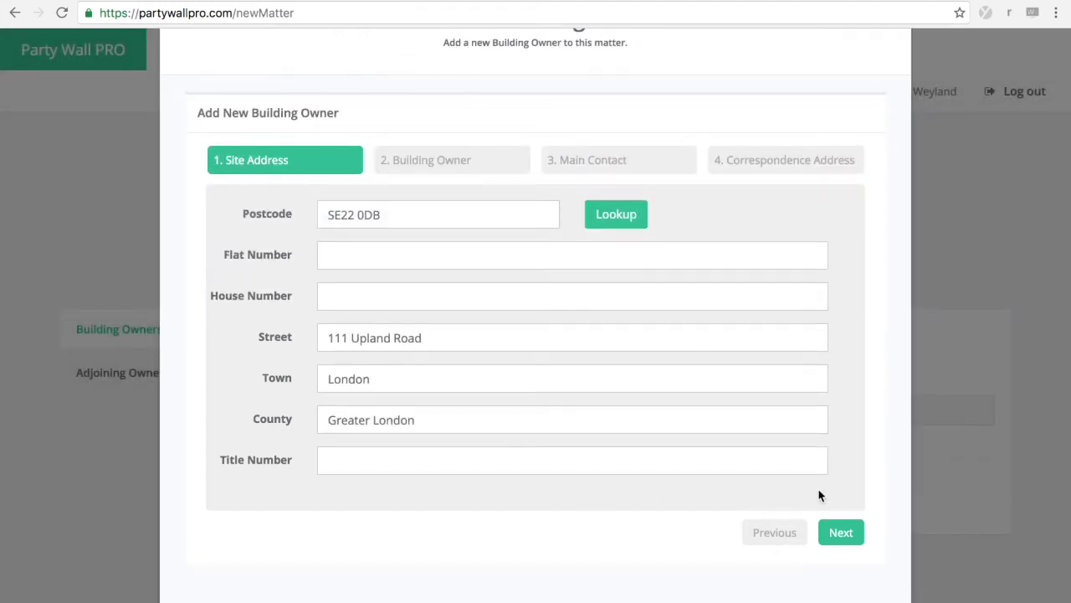
left_click(838, 534)
Step: Keep owner type as Company and fill the details from the LEXITUP LIMITED company lookup
scroll(339, 477, "down", 1)
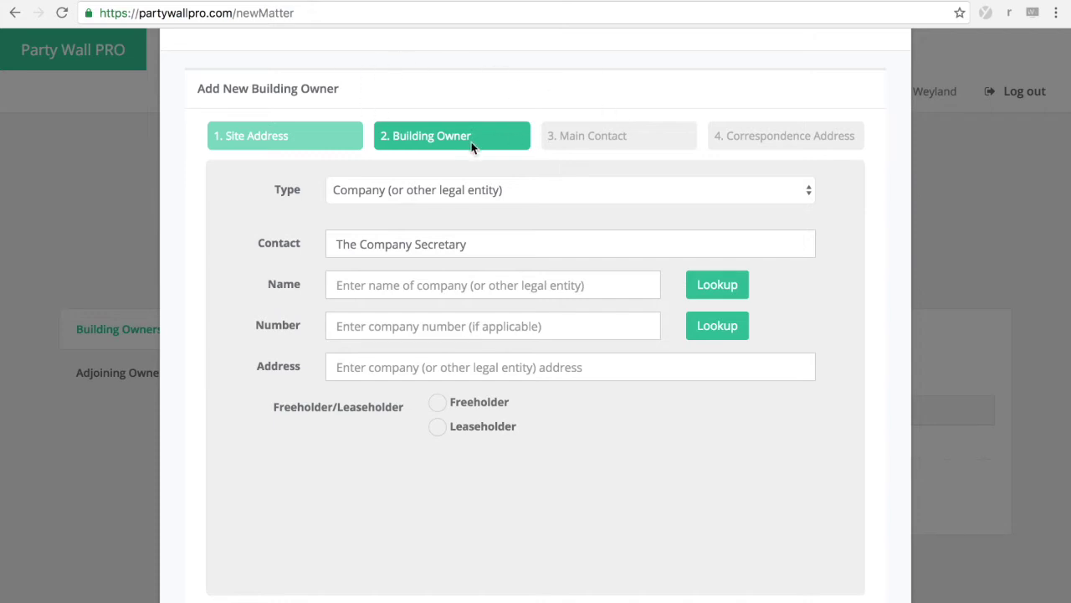
scroll(658, 478, "up", 1)
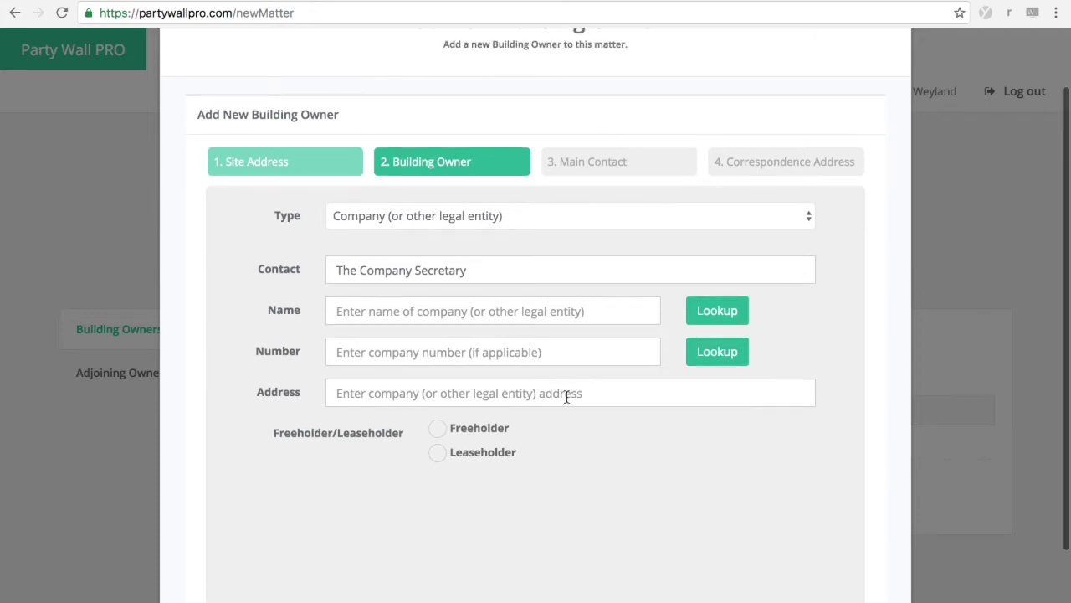
left_click(731, 217)
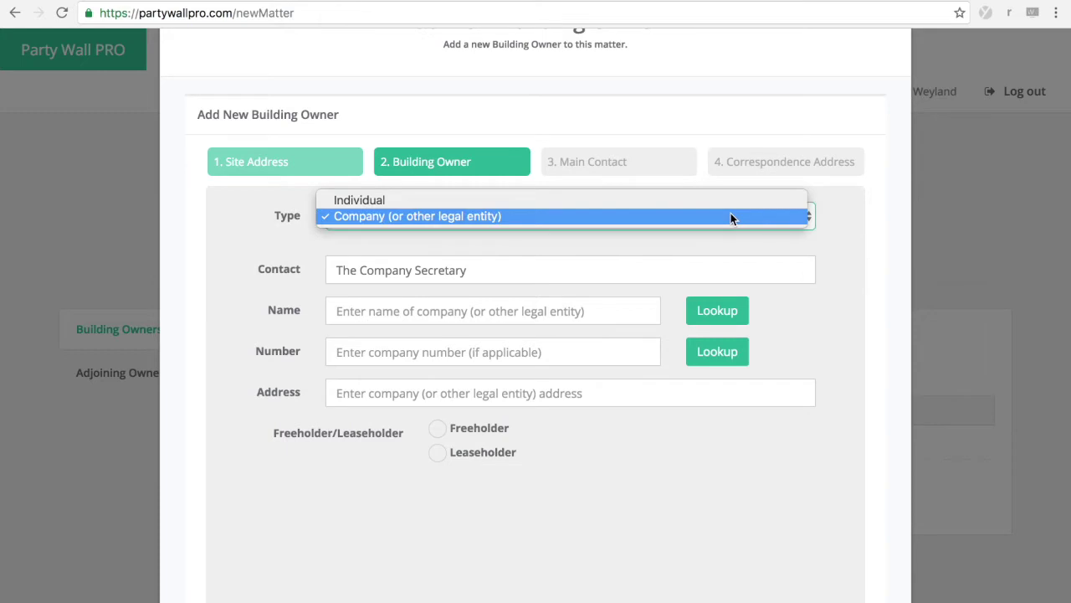
left_click(731, 216)
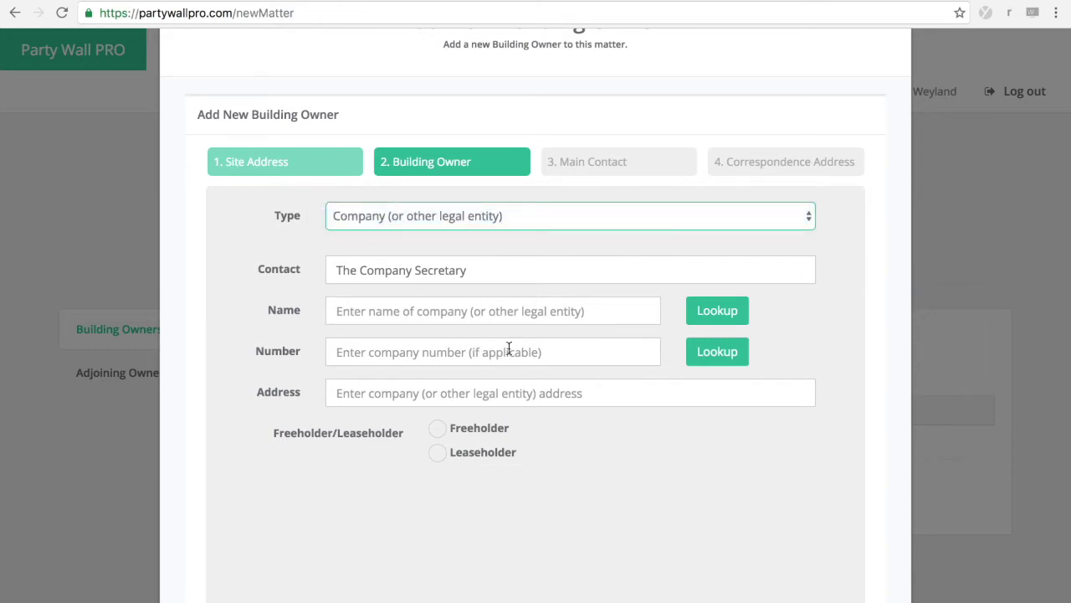
left_click(352, 308)
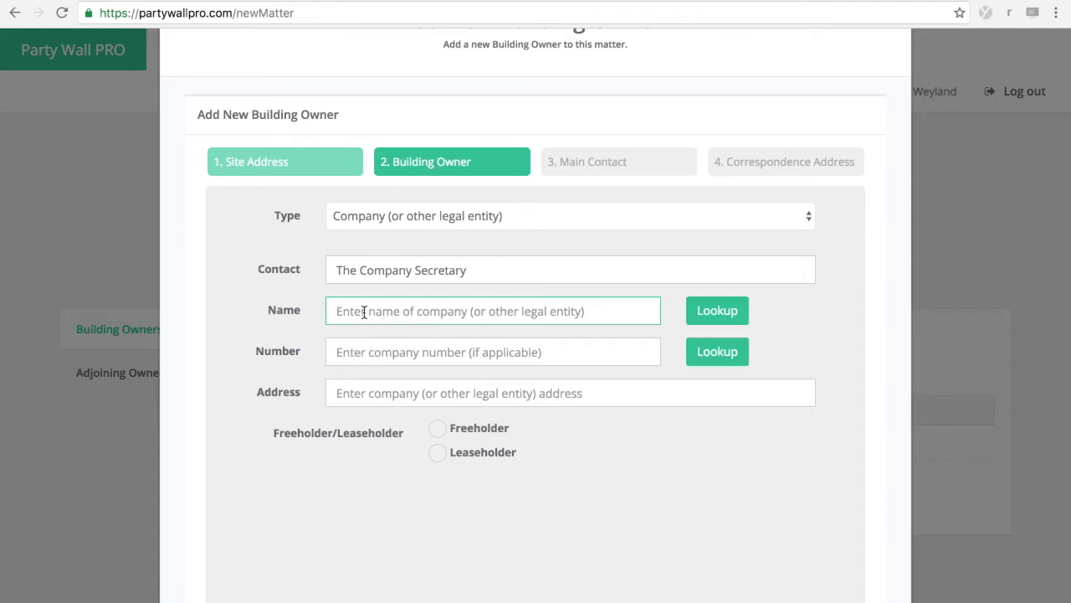
type("Lexit")
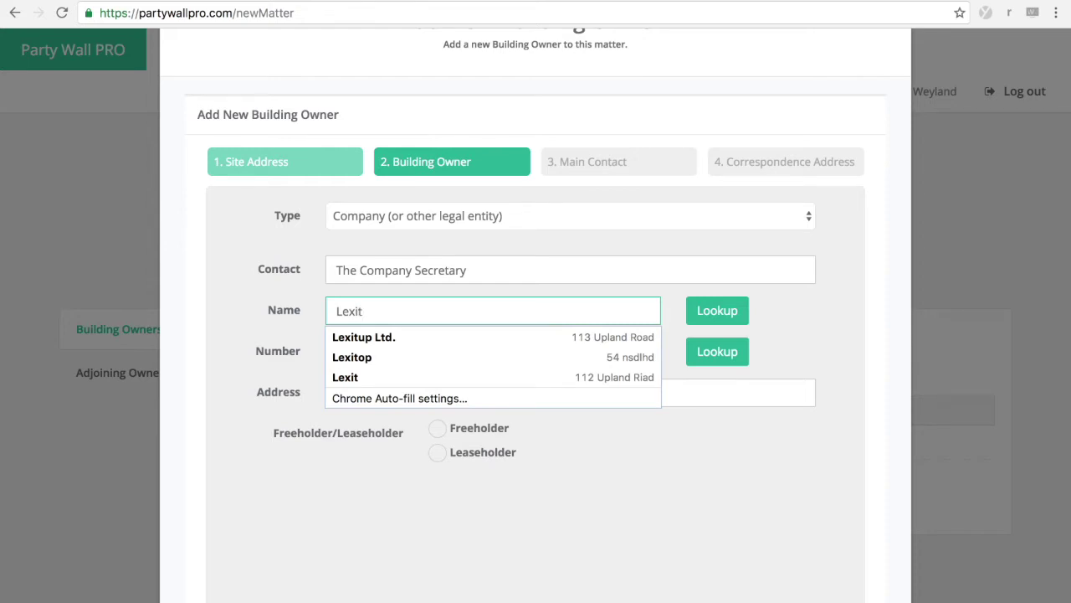
type("u")
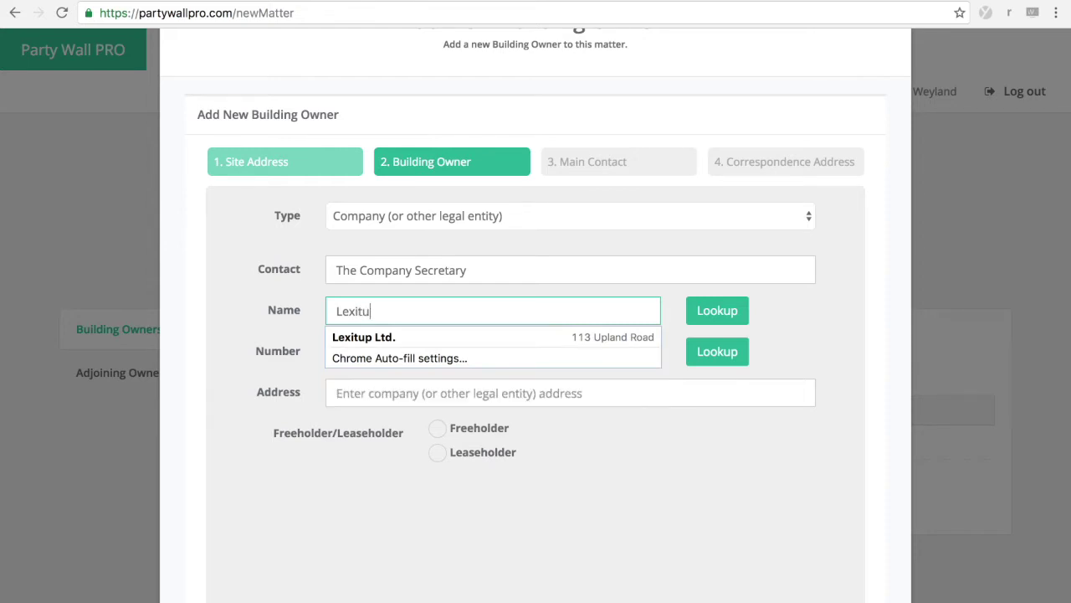
type("p Limited")
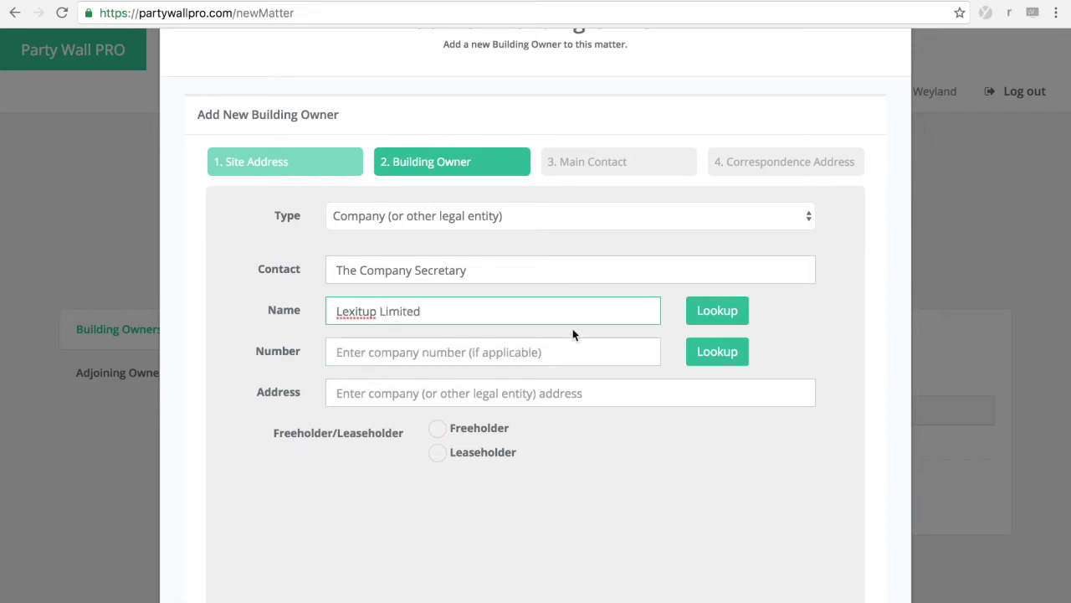
left_click(705, 319)
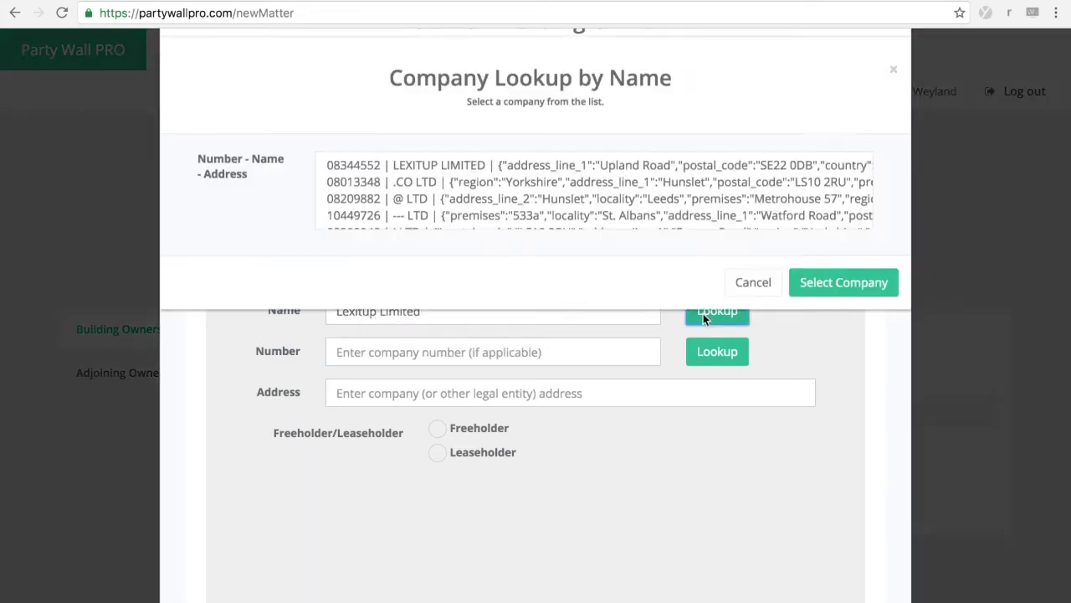
left_click(462, 182)
left_click(839, 298)
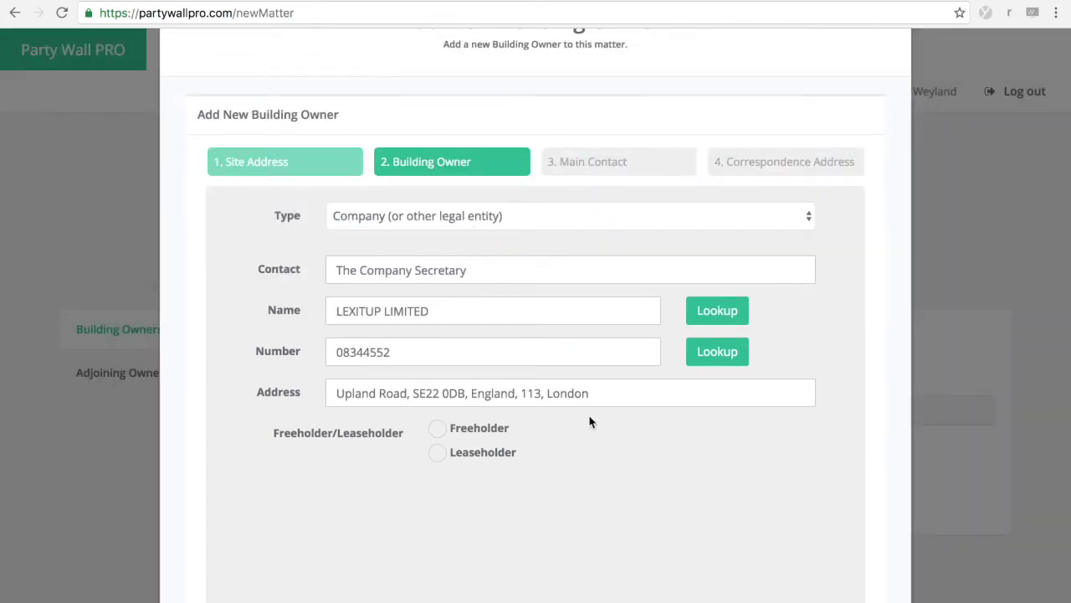
Step: Mark the owner as a leaseholder of part of the building and continue to Main Contact
scroll(490, 539, "down", 1)
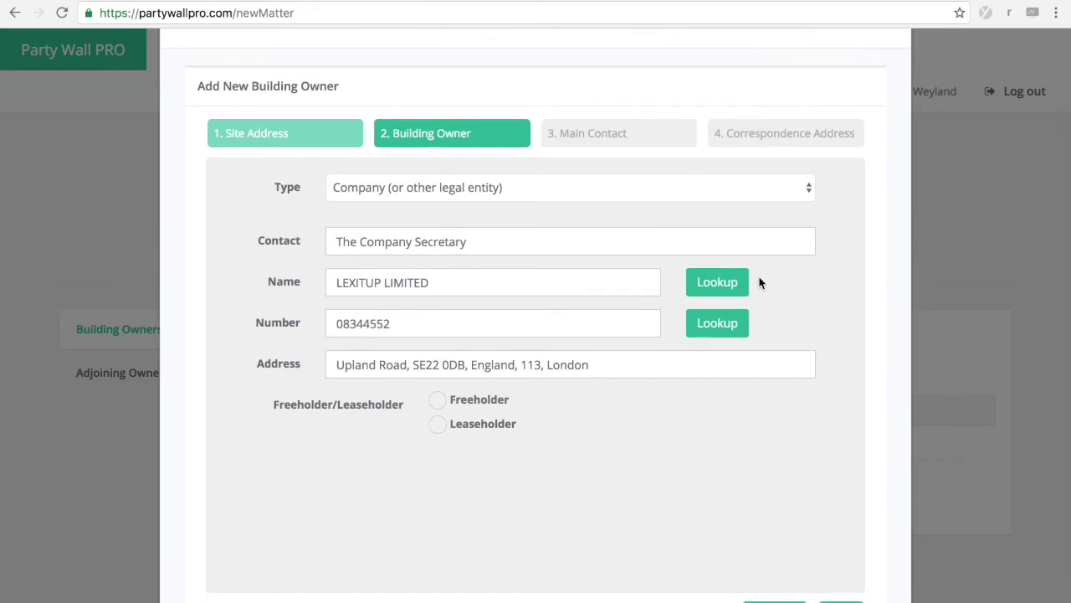
scroll(402, 484, "down", 1)
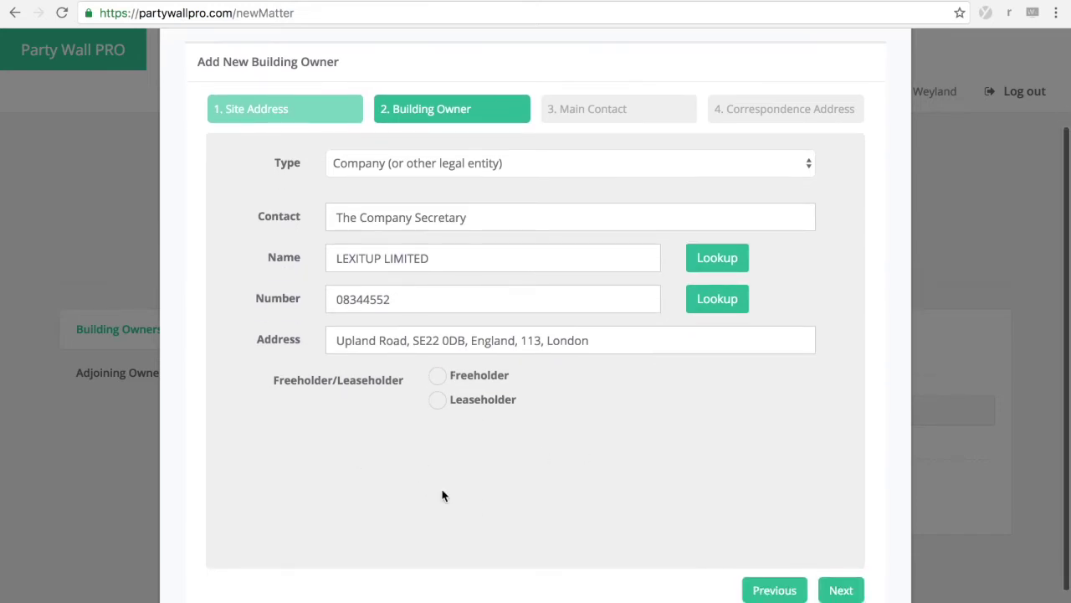
left_click(437, 403)
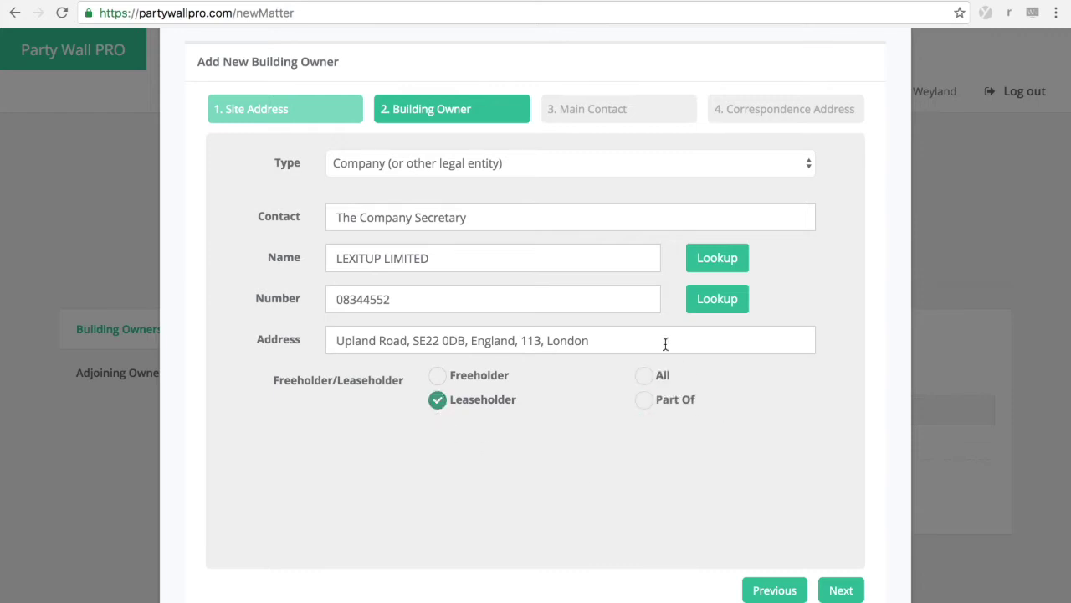
left_click(645, 402)
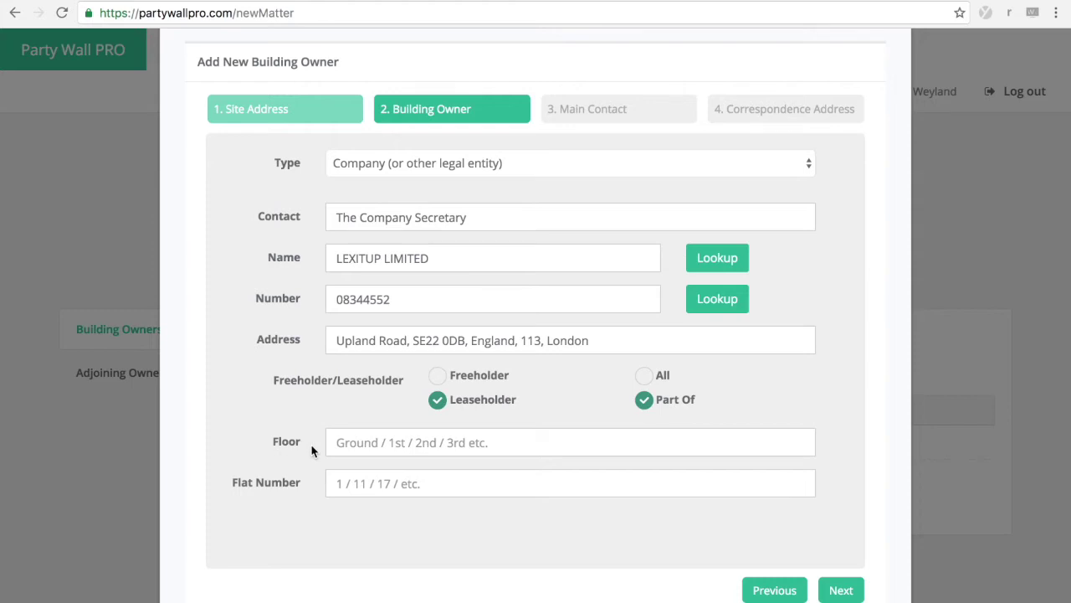
scroll(280, 461, "down", 1)
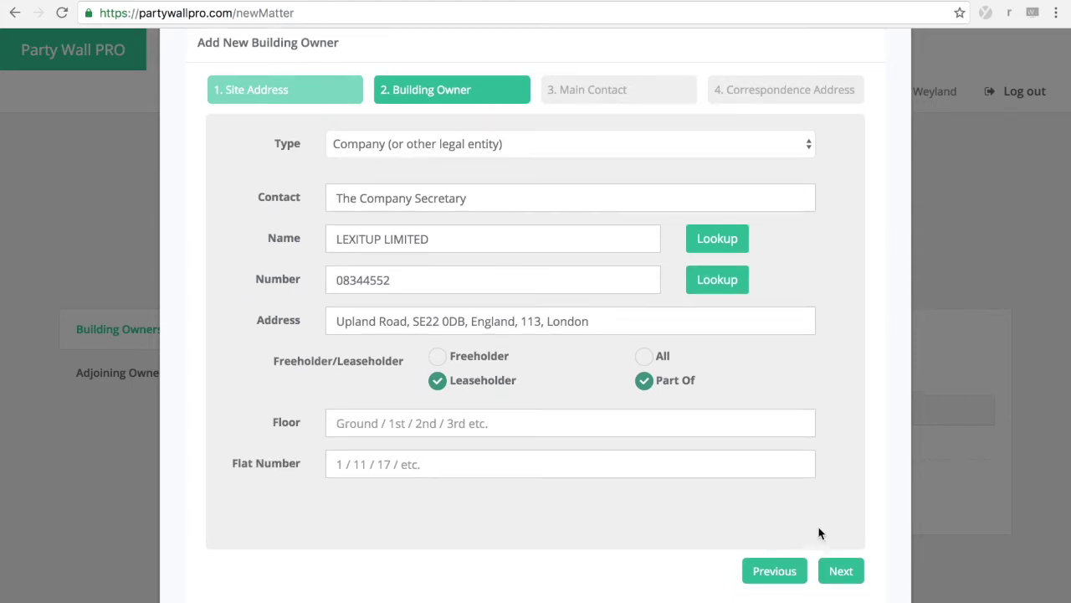
left_click(841, 571)
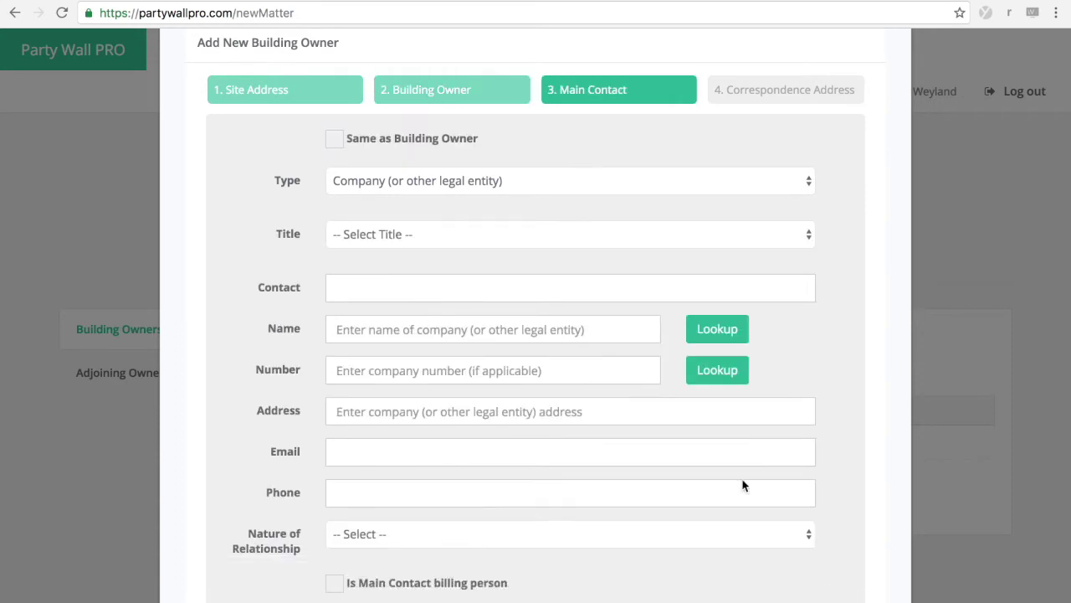
Step: Skip the main contact, set correspondence address same as site address, and finish the owner
scroll(474, 435, "down", 1)
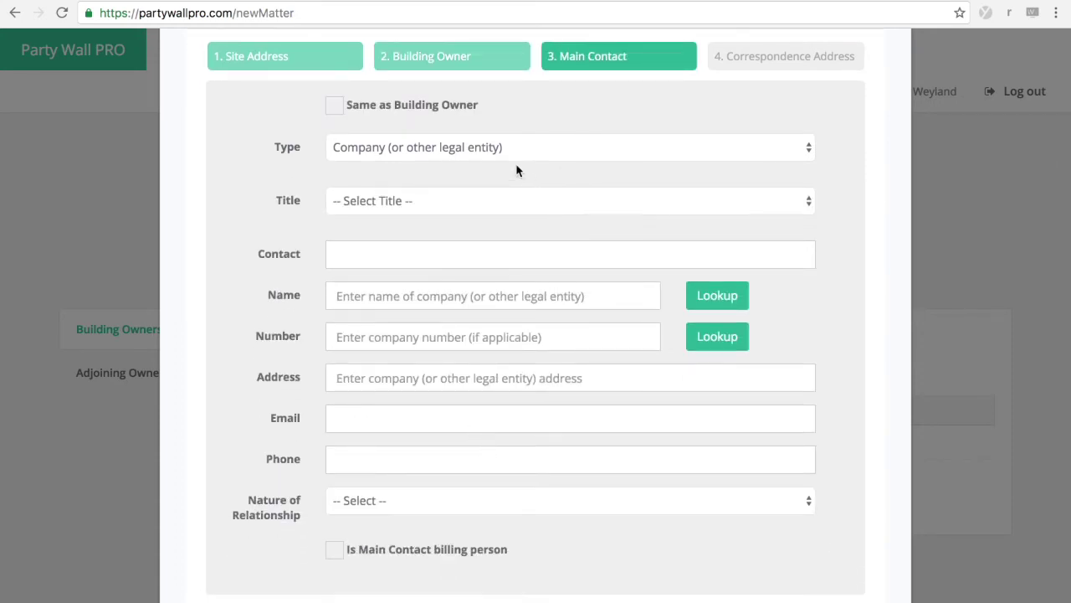
left_click(588, 502)
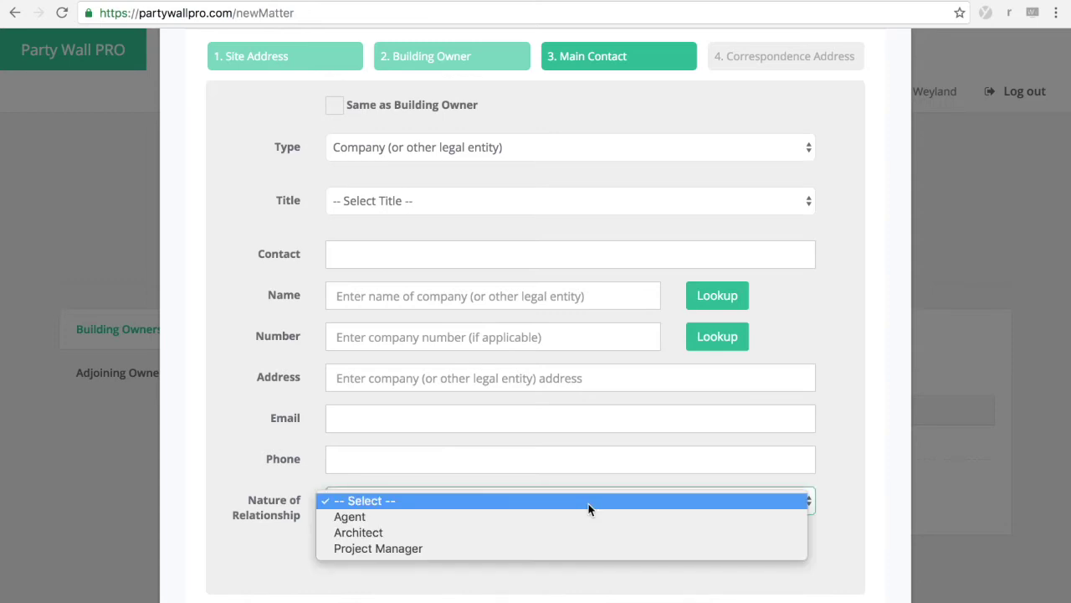
left_click(856, 506)
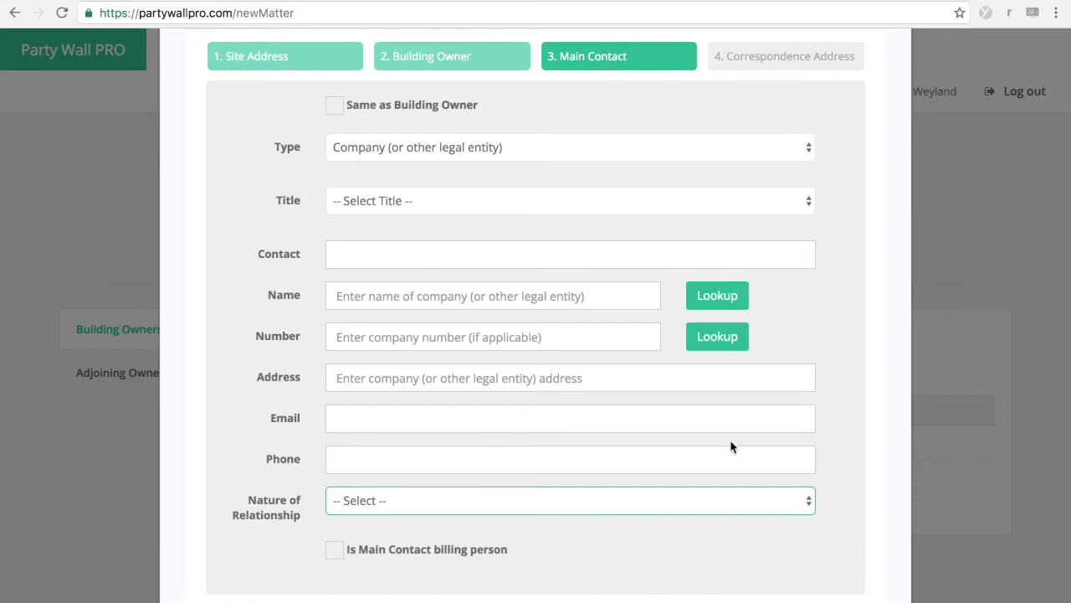
scroll(894, 477, "down", 2)
left_click(842, 565)
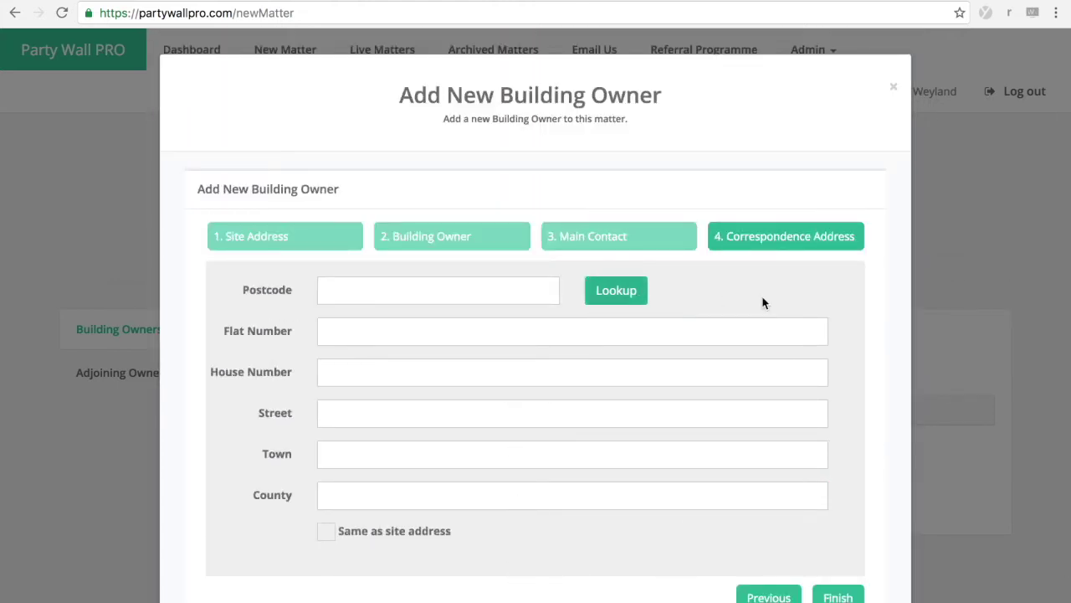
left_click(325, 531)
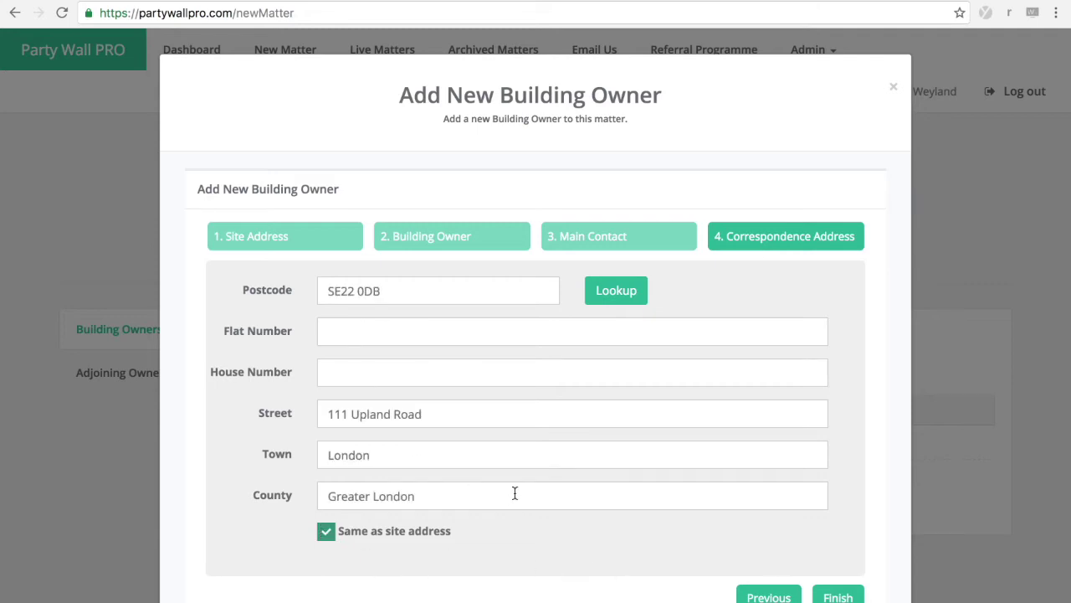
scroll(514, 493, "down", 2)
left_click(836, 536)
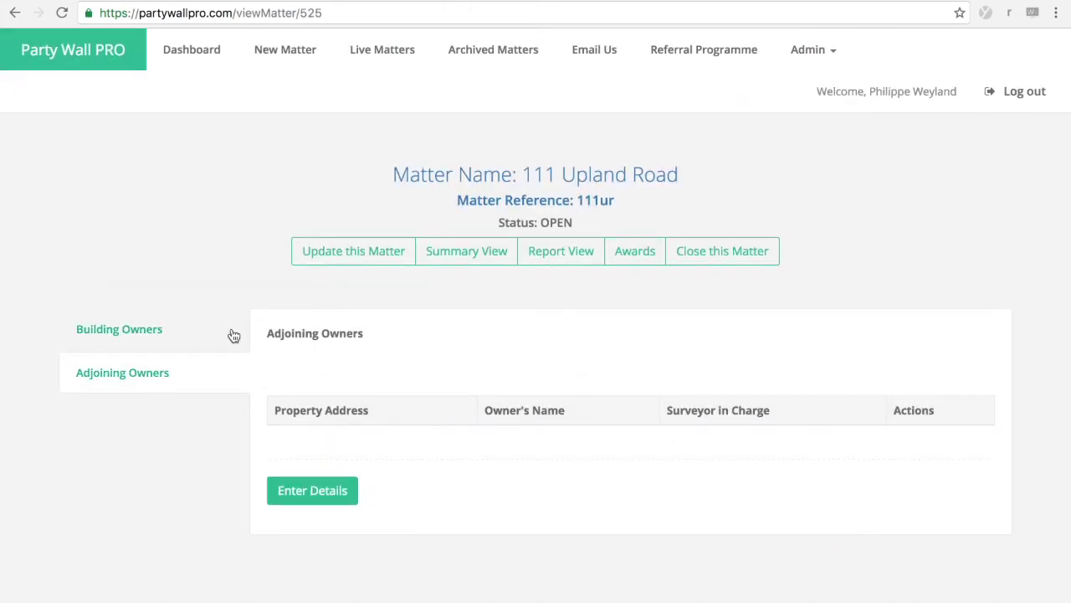
Step: Start a new adjoining owner and switch its owner type to Company
left_click(297, 488)
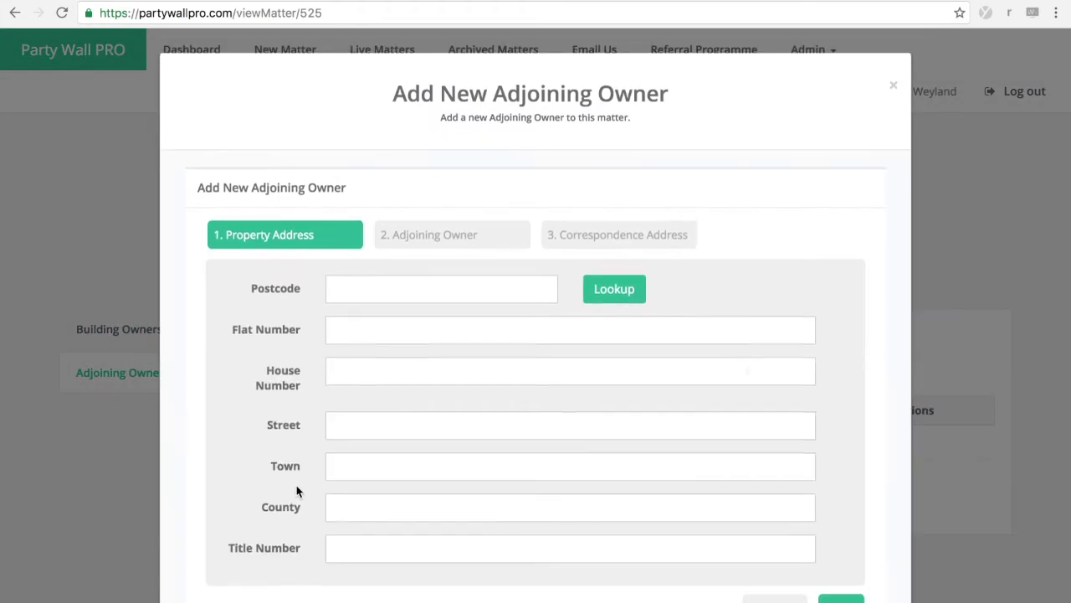
scroll(345, 385, "down", 1)
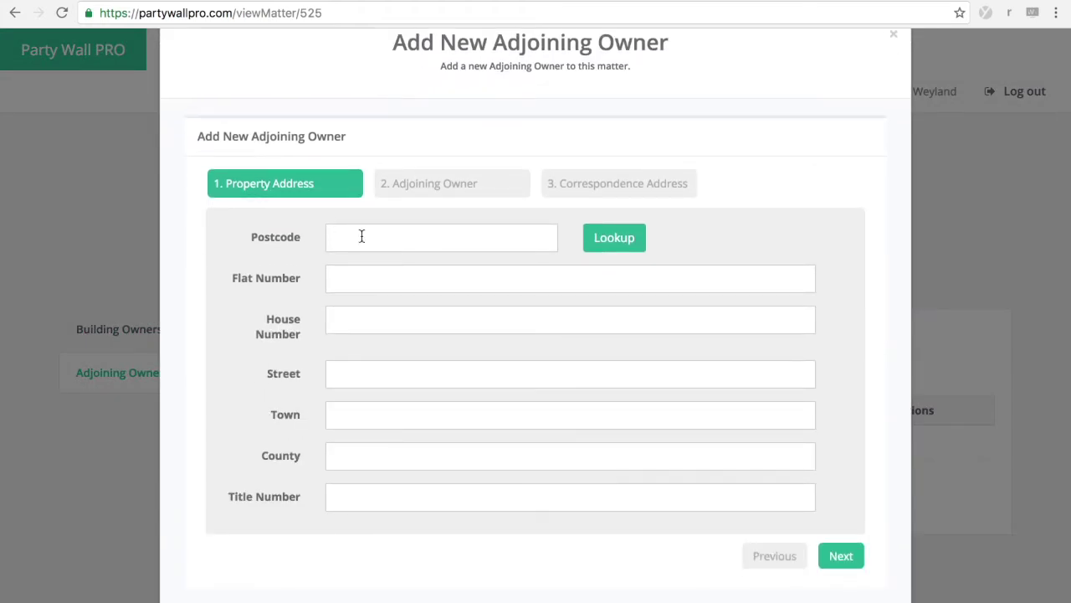
left_click(833, 555)
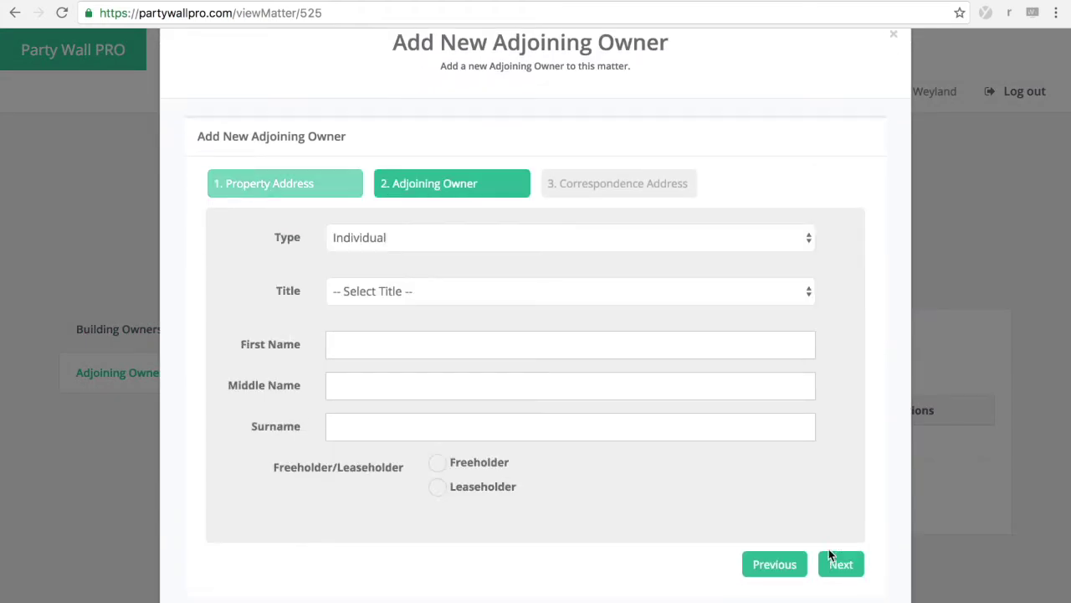
left_click(497, 237)
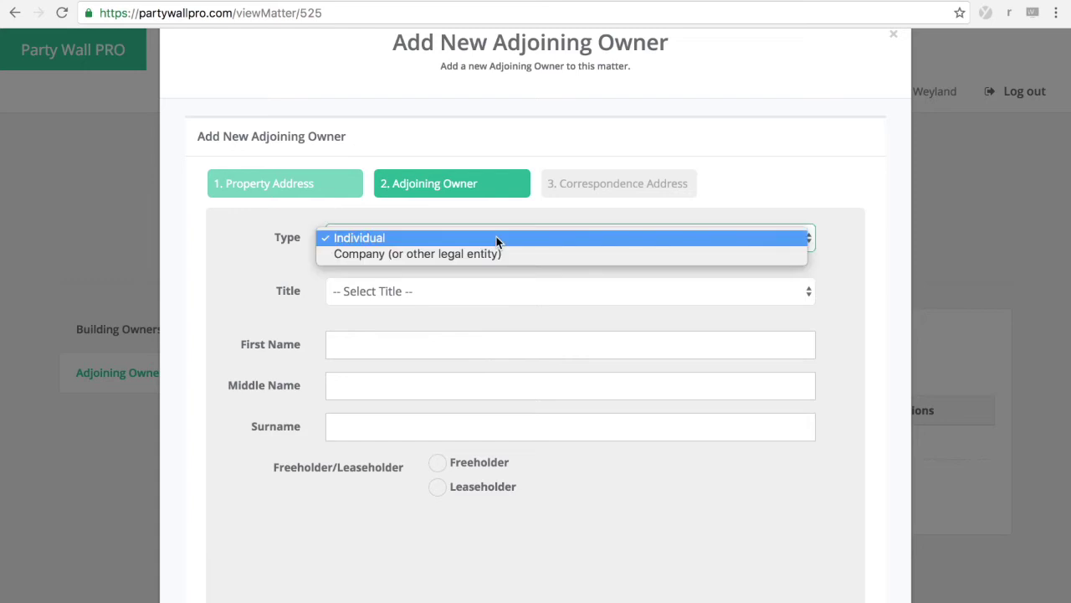
key("Escape")
key("Down")
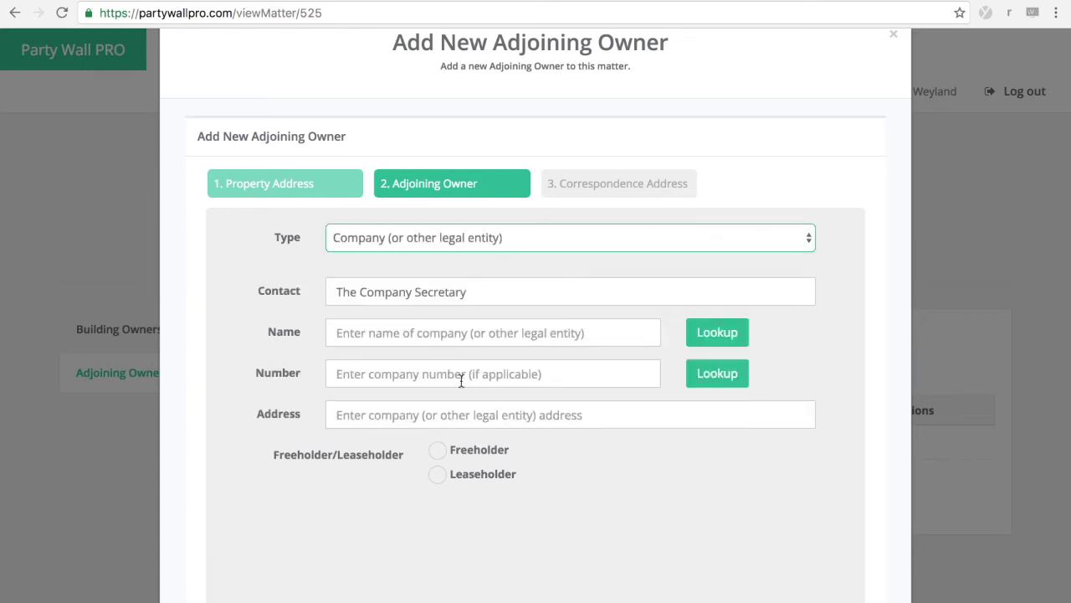
left_click(522, 234)
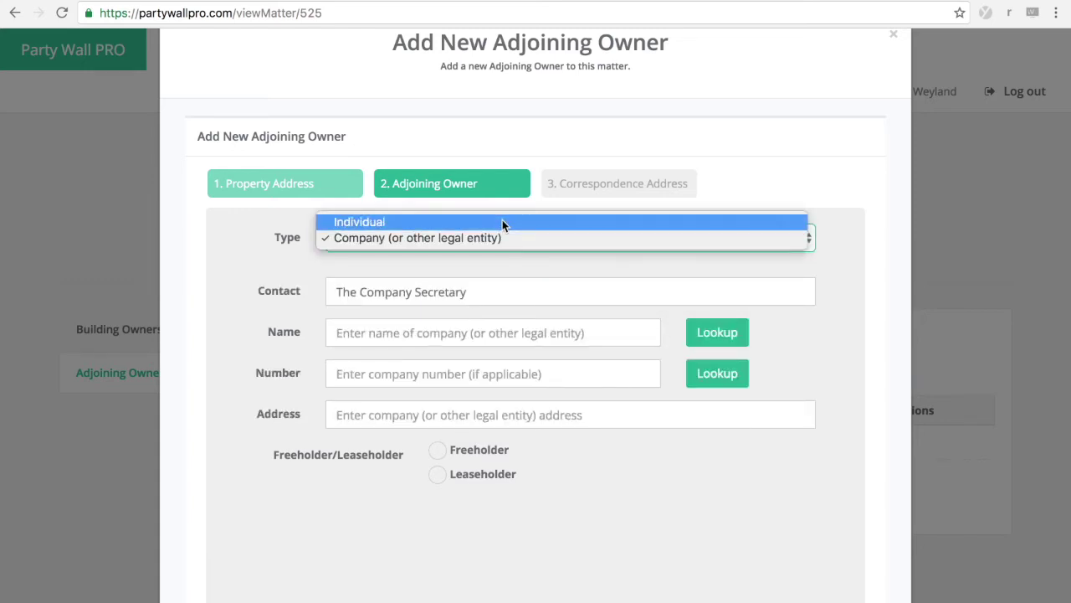
left_click(502, 220)
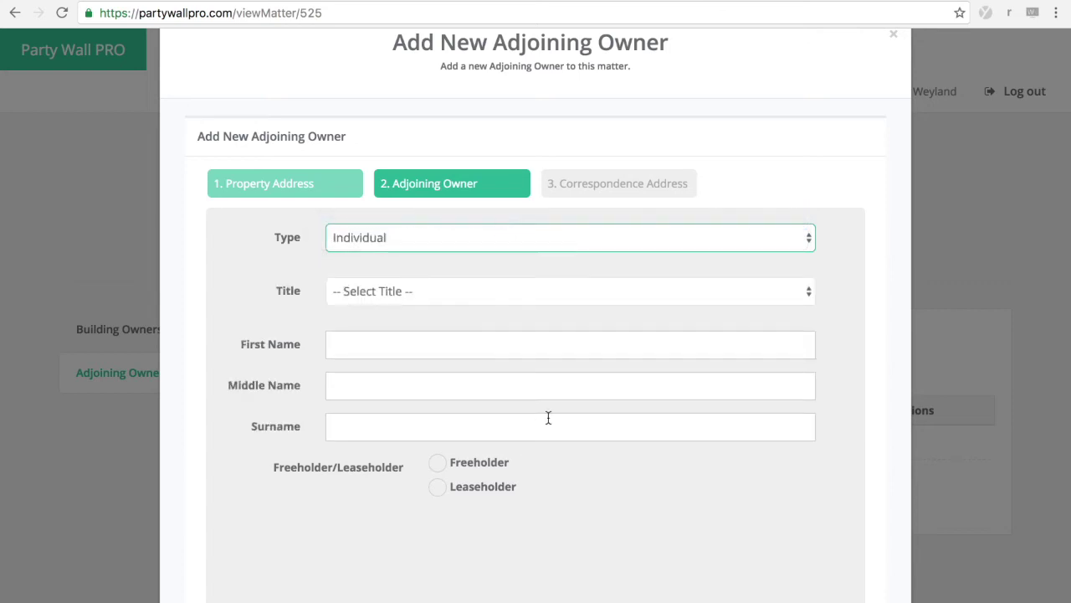
scroll(585, 276, "down", 1)
scroll(686, 293, "up", 3)
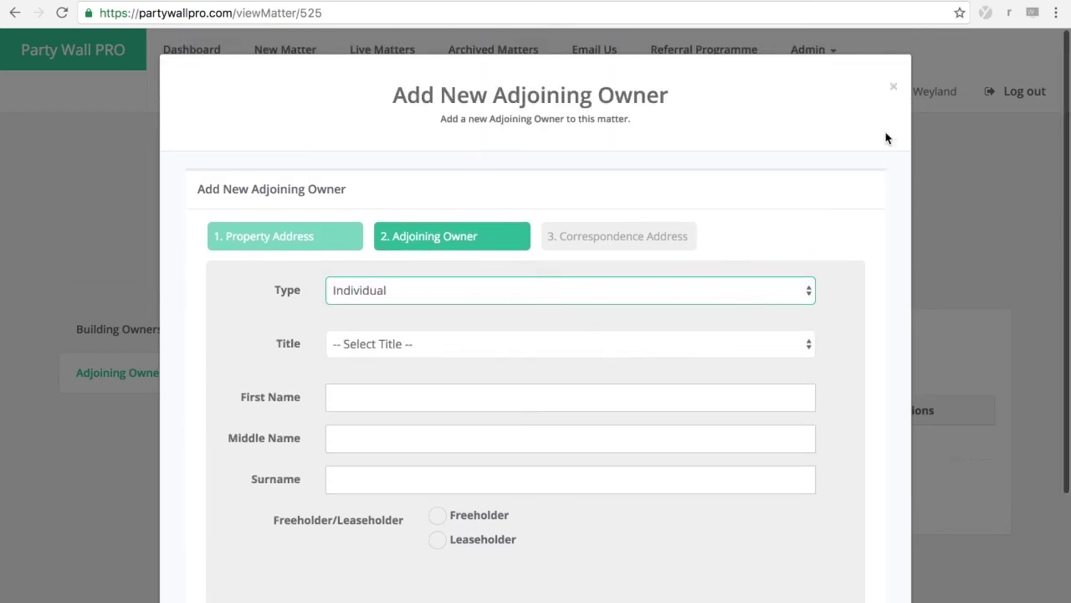
left_click(893, 87)
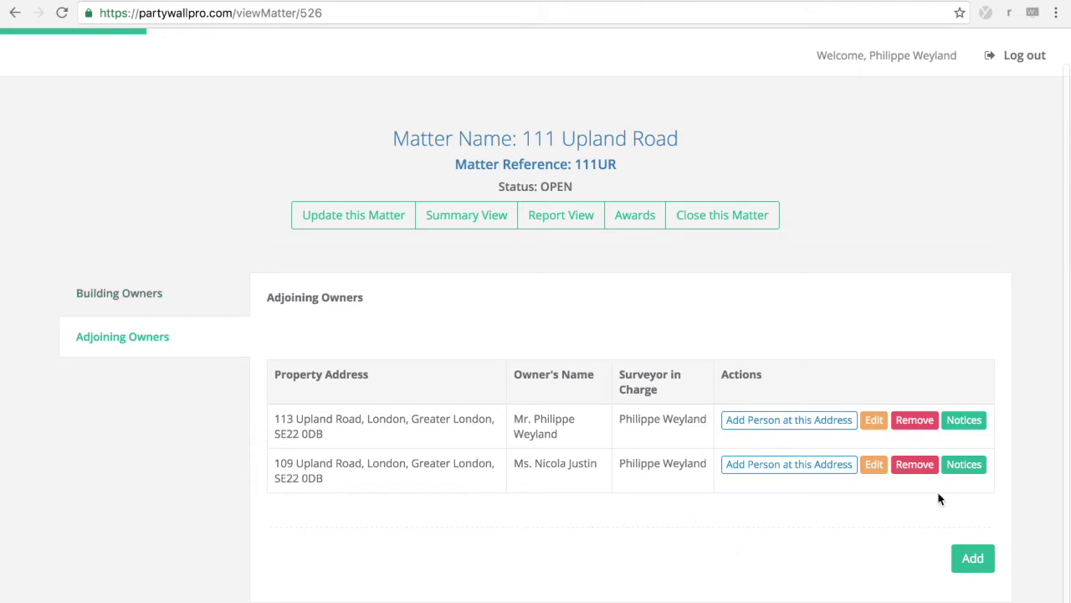
left_click(963, 464)
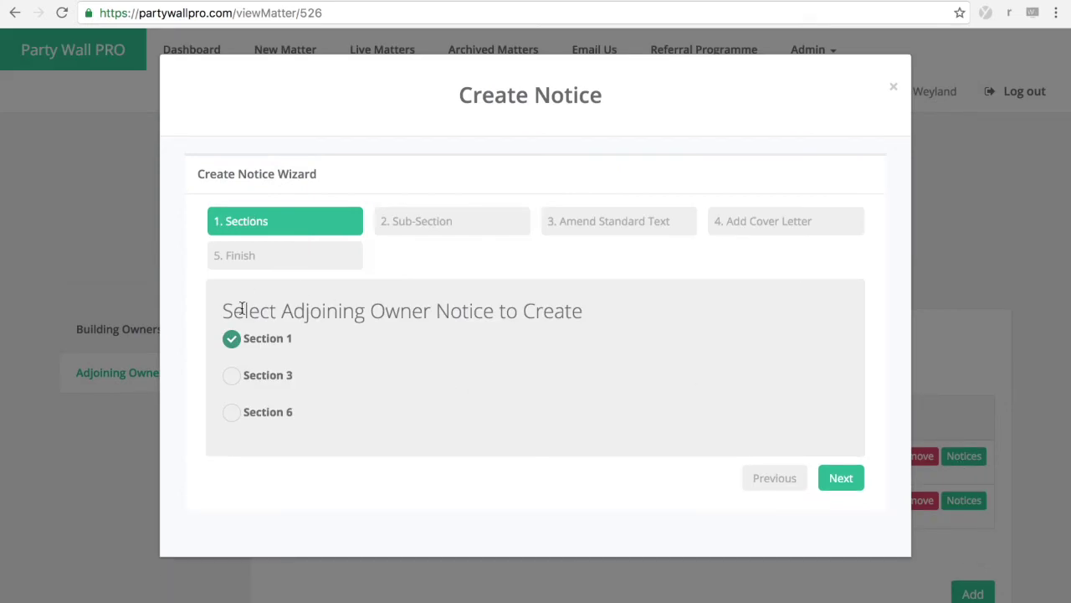
Step: Choose the notice section and set the structure type to Party Wall
left_click(233, 379)
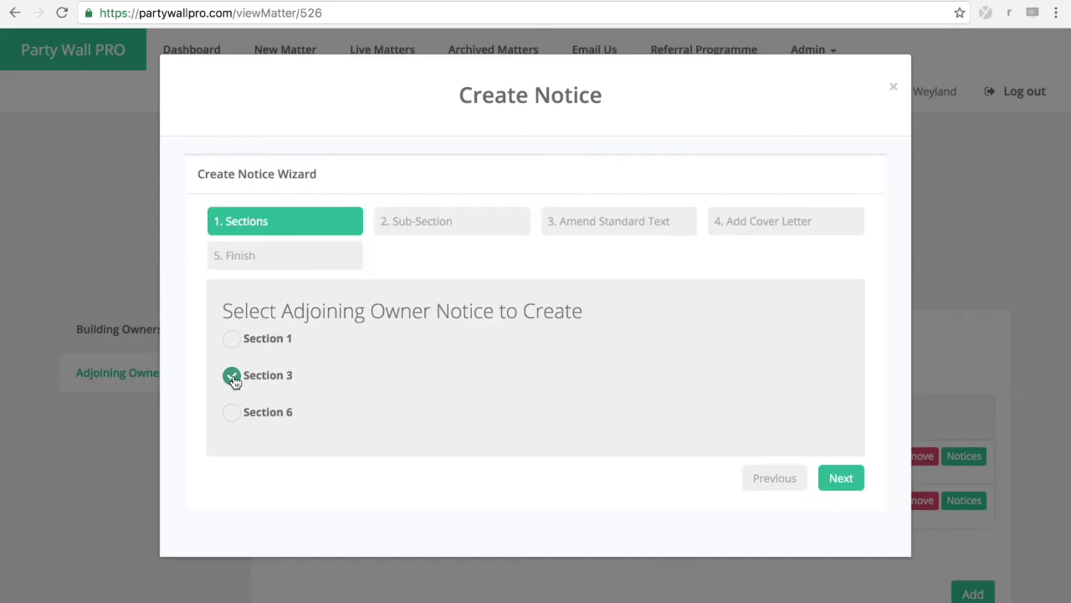
left_click(840, 479)
scroll(291, 446, "down", 2)
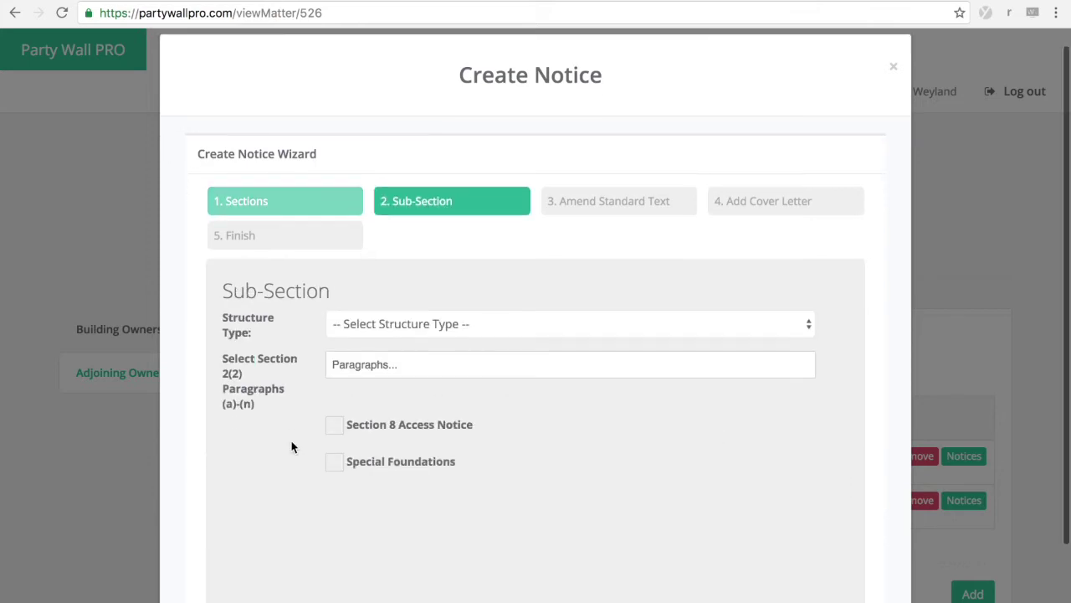
left_click(767, 317)
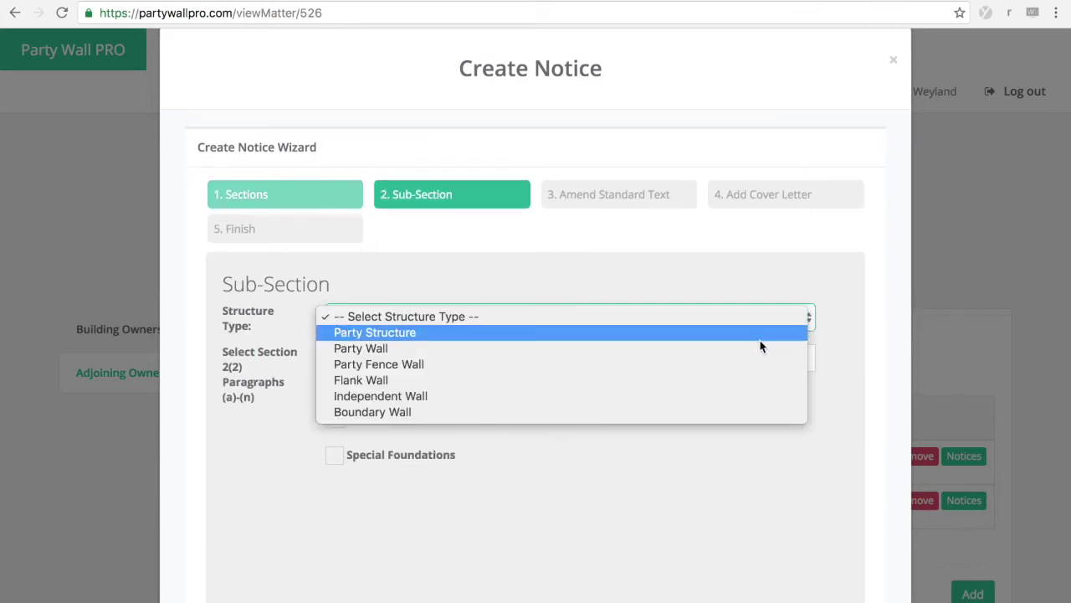
left_click(760, 349)
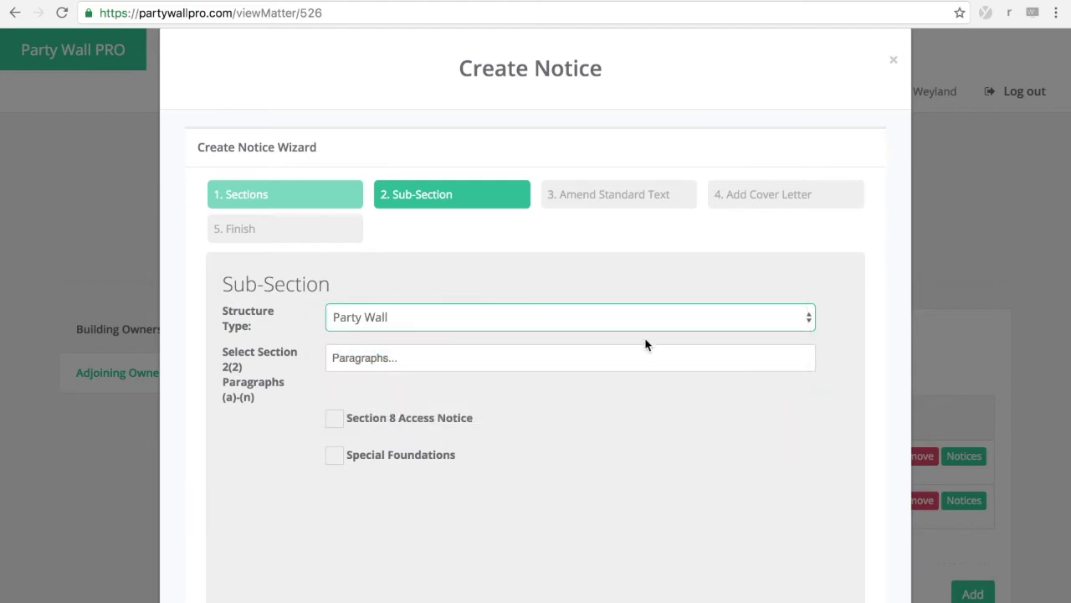
Step: Select Paragraphs (c) and (d) of section 2(2) and continue to the standard text
left_click(693, 361)
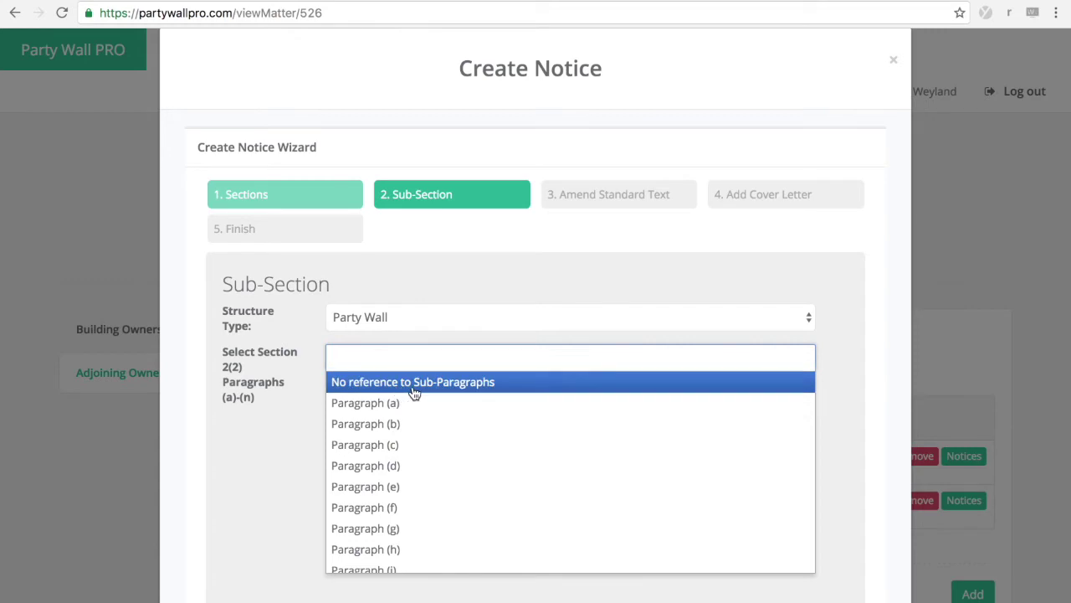
left_click(410, 444)
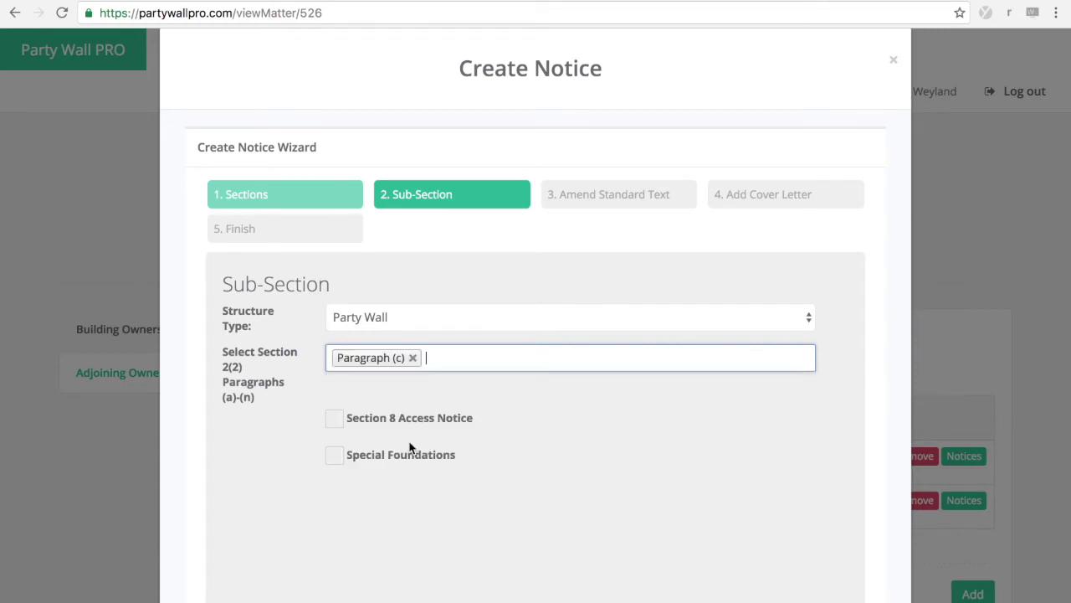
left_click(484, 358)
left_click(485, 464)
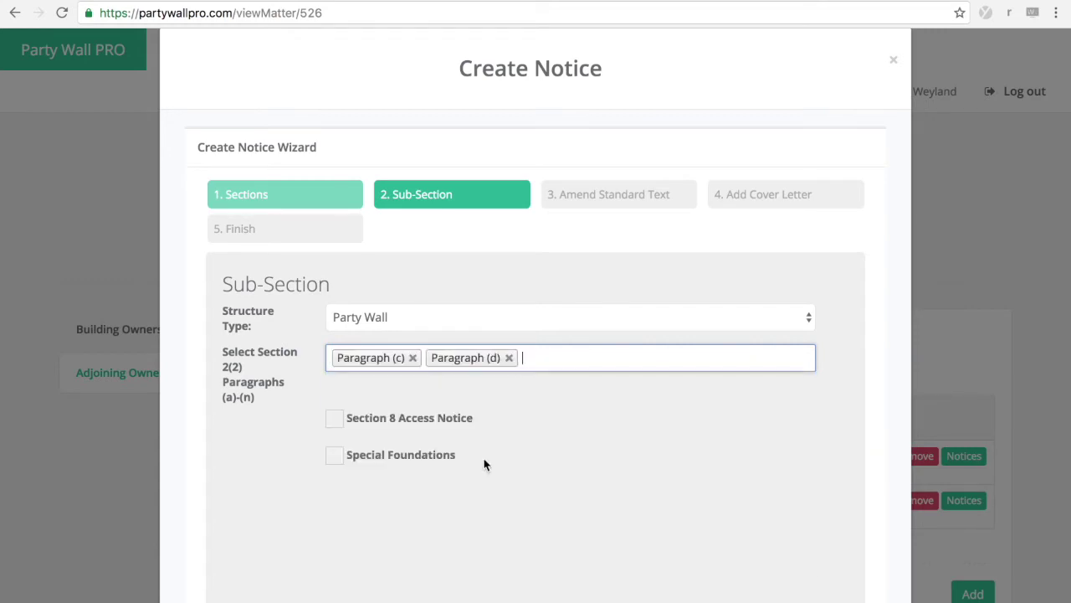
scroll(519, 477, "down", 2)
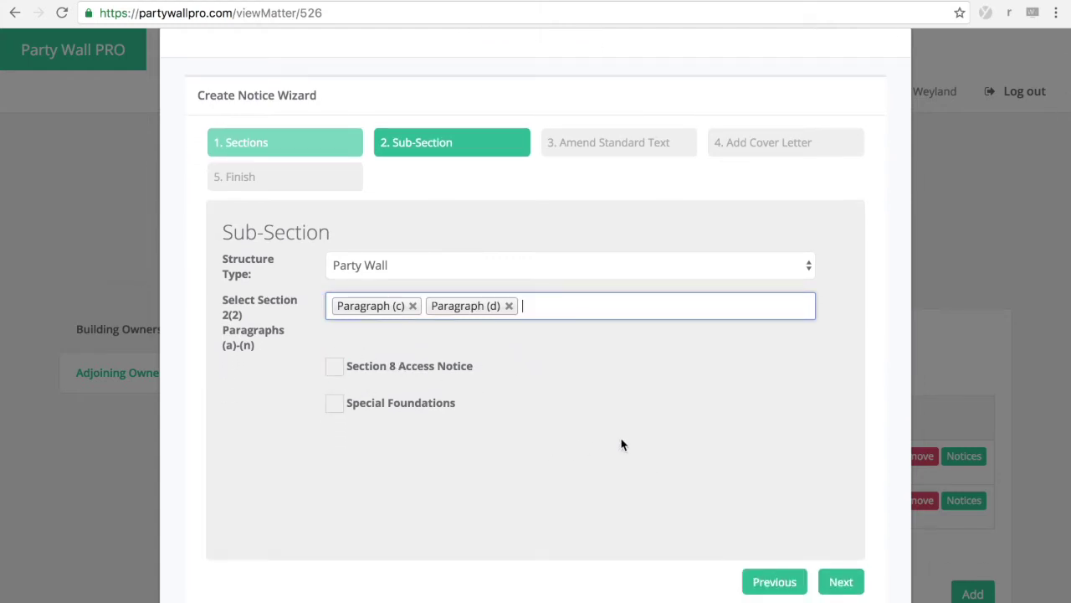
scroll(662, 452, "down", 1)
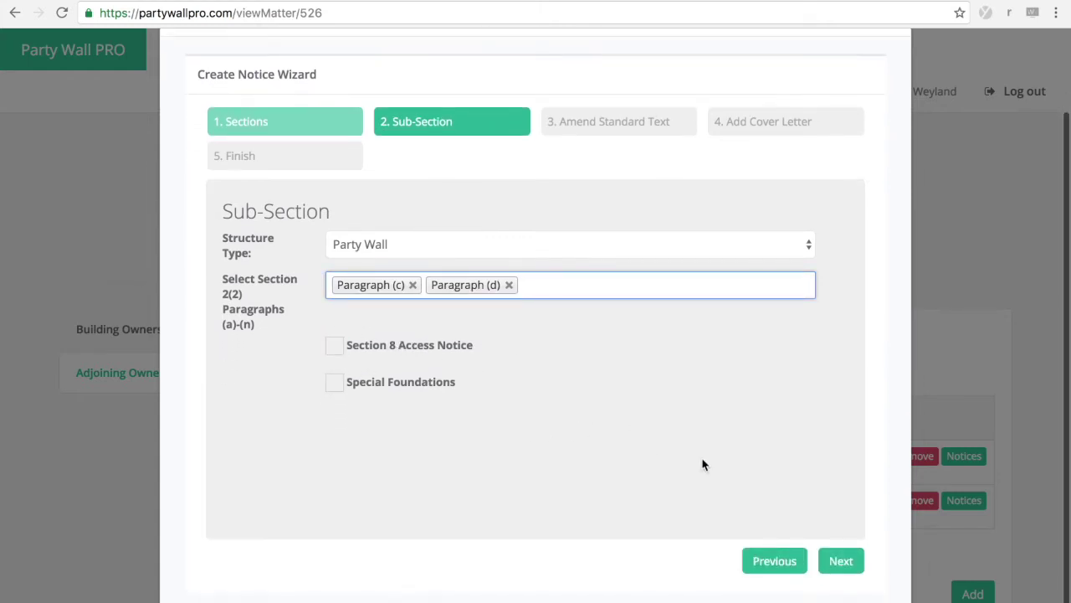
left_click(842, 565)
Step: Review the RICS standard text without changes and continue to the cover letter step
scroll(636, 419, "down", 2)
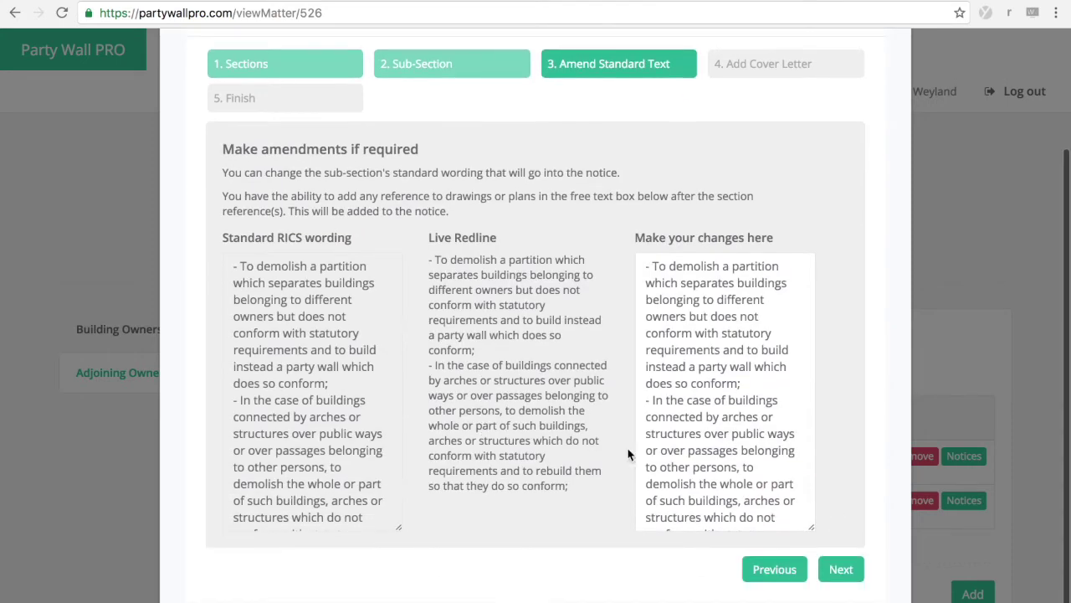
scroll(719, 435, "down", 4)
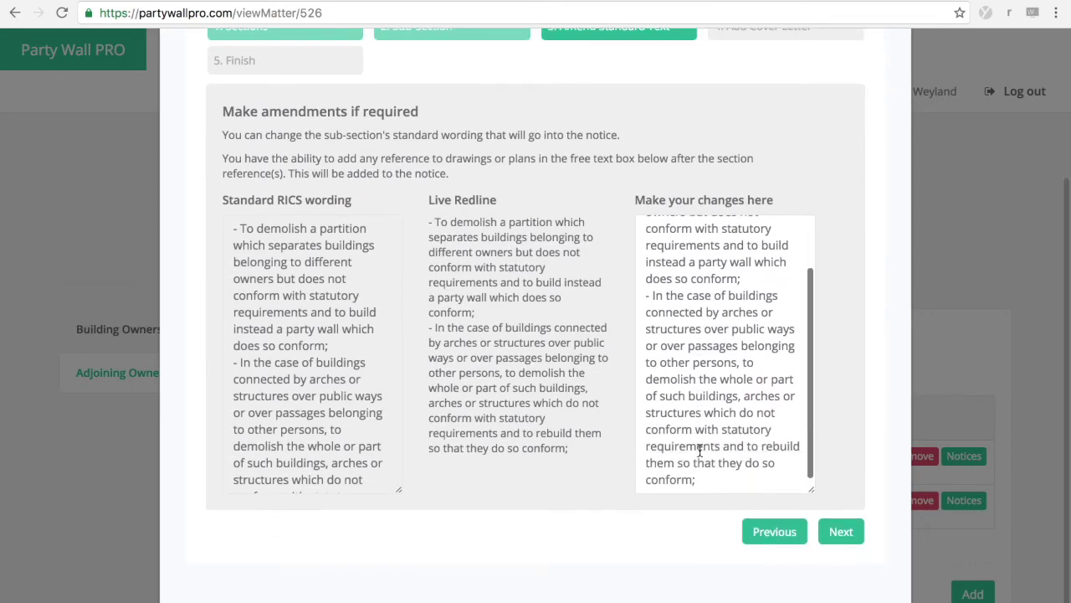
scroll(697, 355, "up", 2)
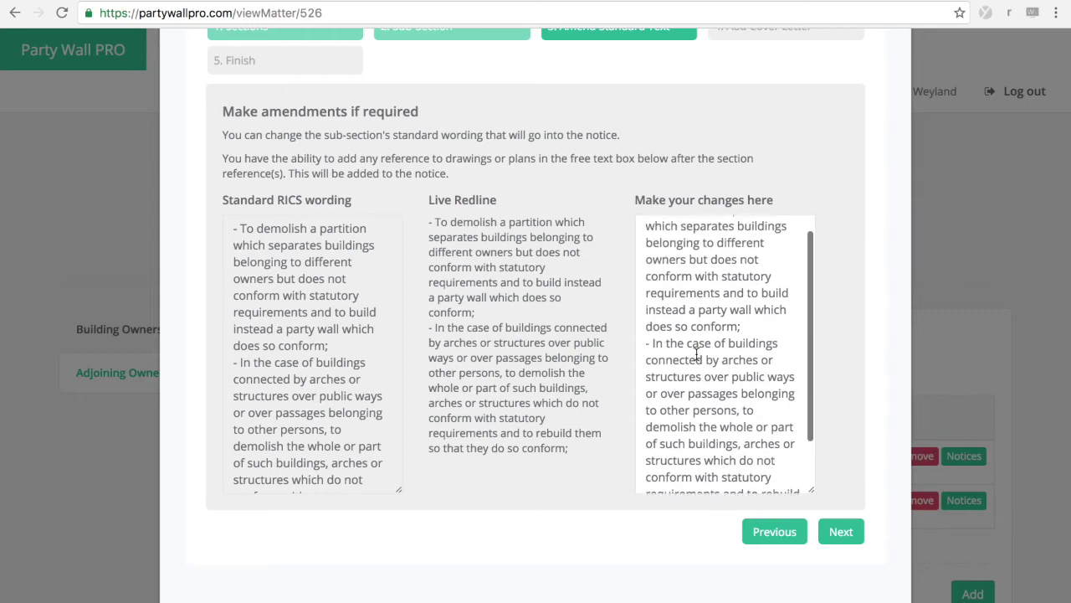
scroll(697, 355, "down", 2)
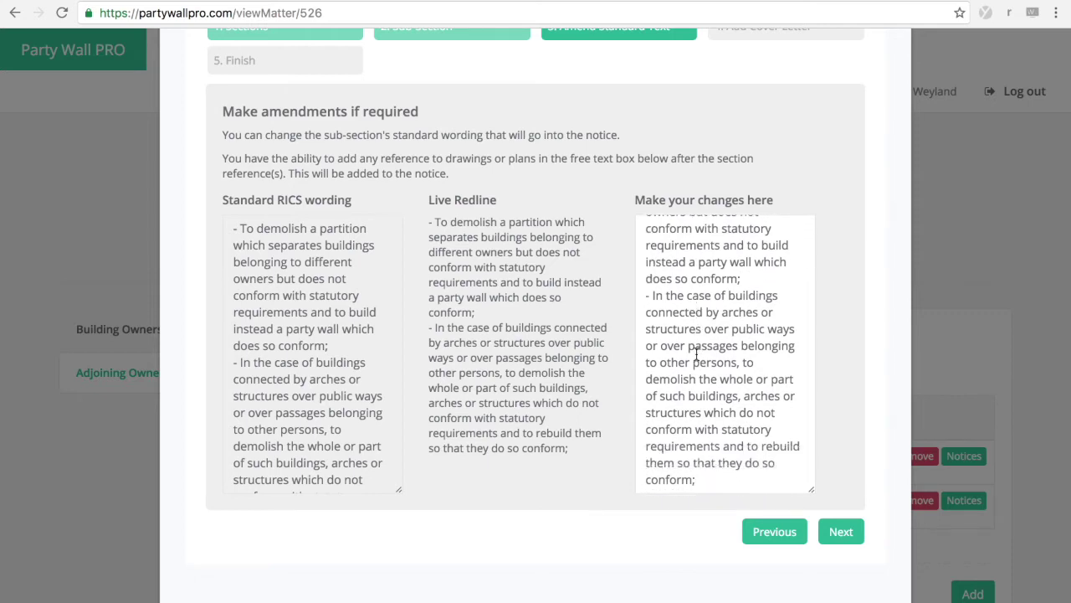
scroll(725, 359, "up", 4)
scroll(725, 359, "down", 2)
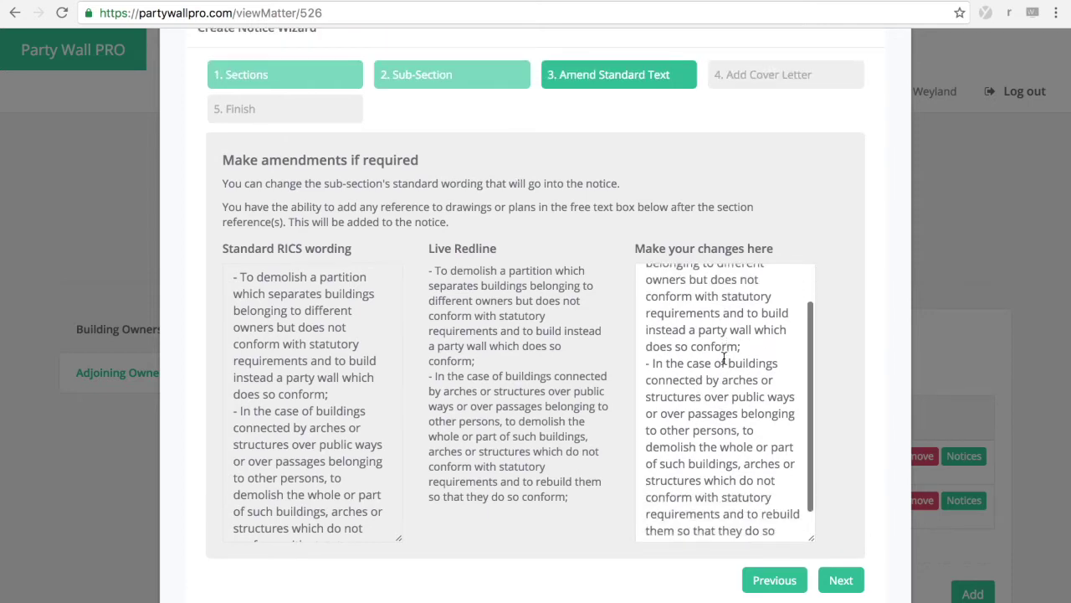
scroll(831, 388, "down", 1)
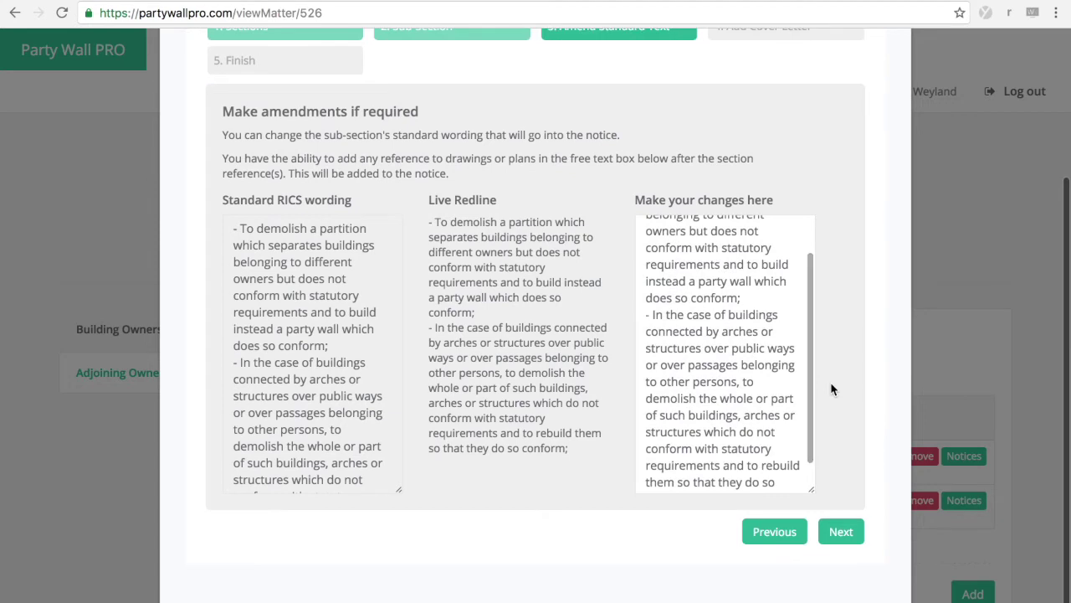
left_click(841, 532)
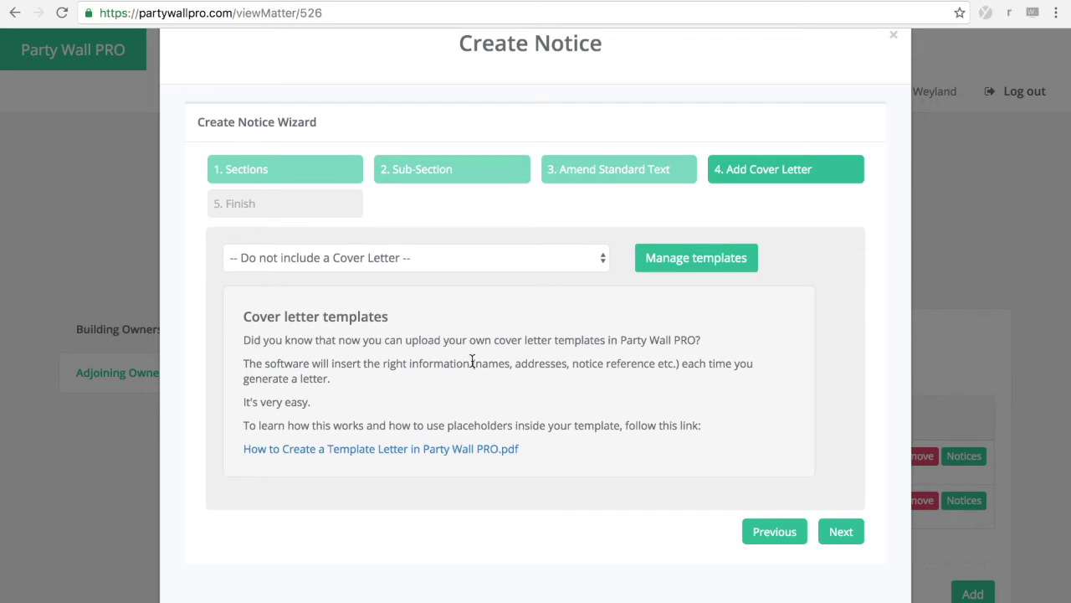
Step: Choose PWP Standard Cover Letter.docx as the notice cover letter
left_click(600, 259)
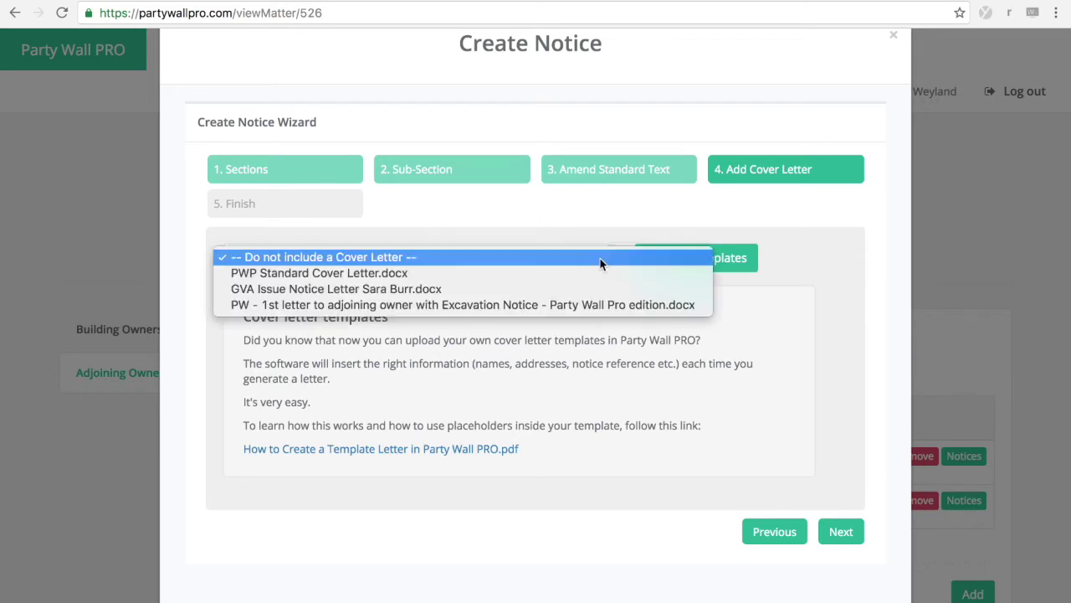
left_click(551, 274)
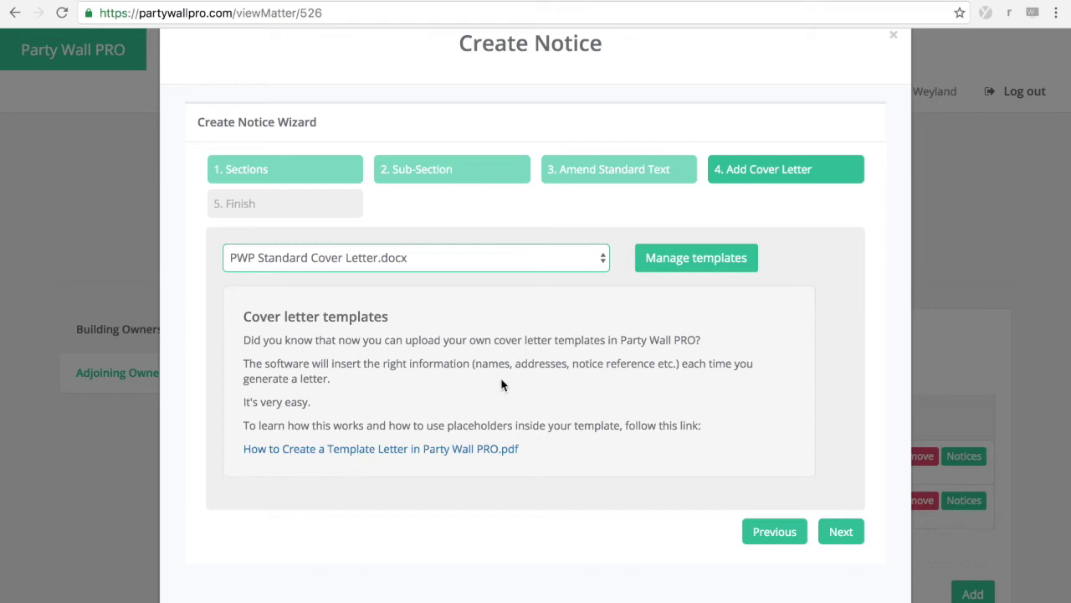
left_click(685, 368)
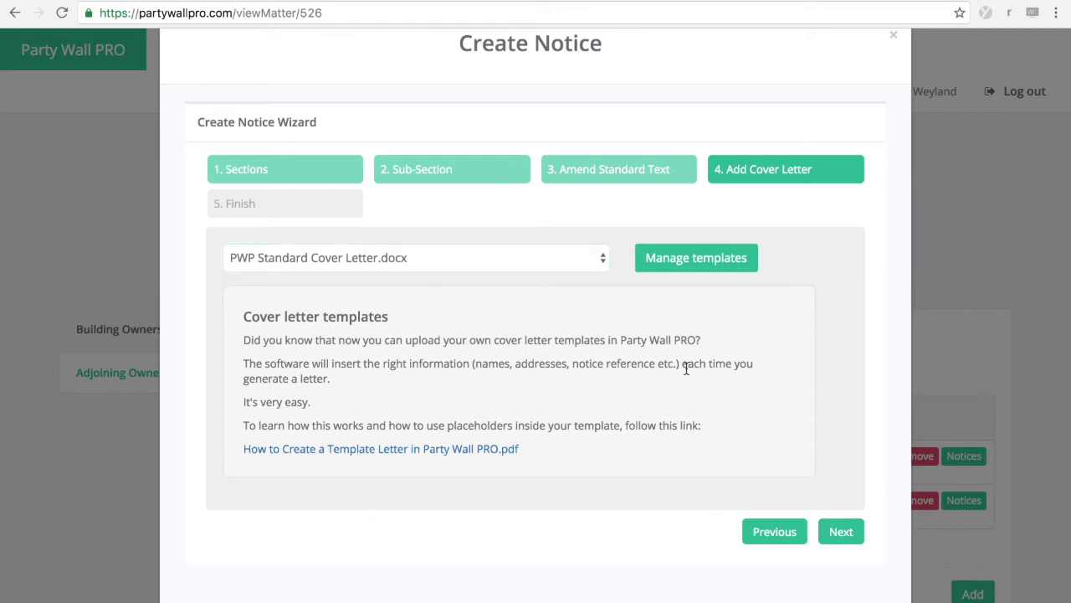
Step: On the Finish step, keep the service date at 27/11/2016
left_click(841, 533)
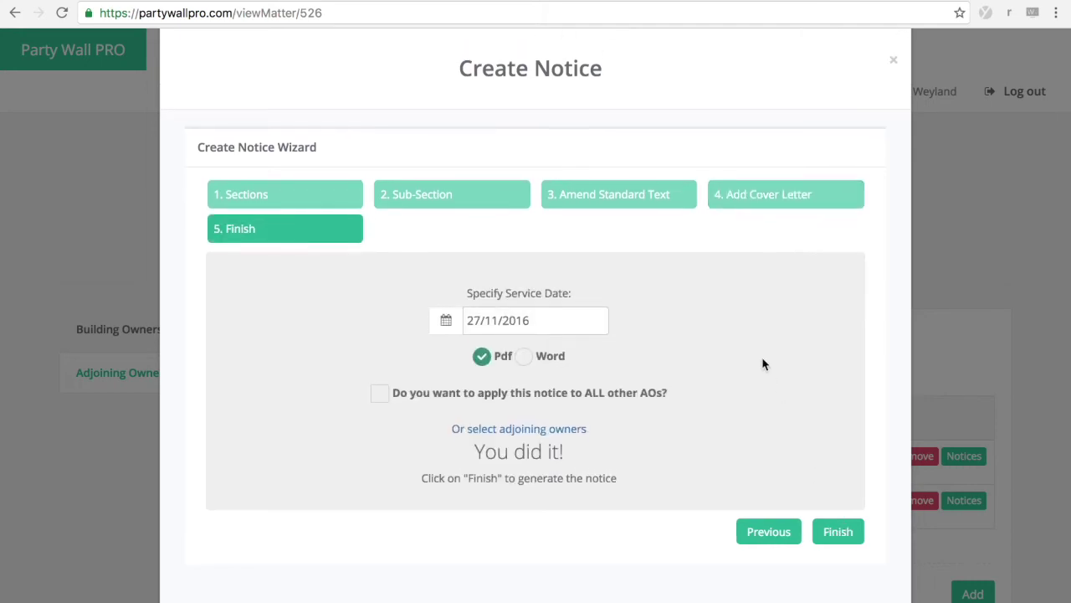
left_click(551, 326)
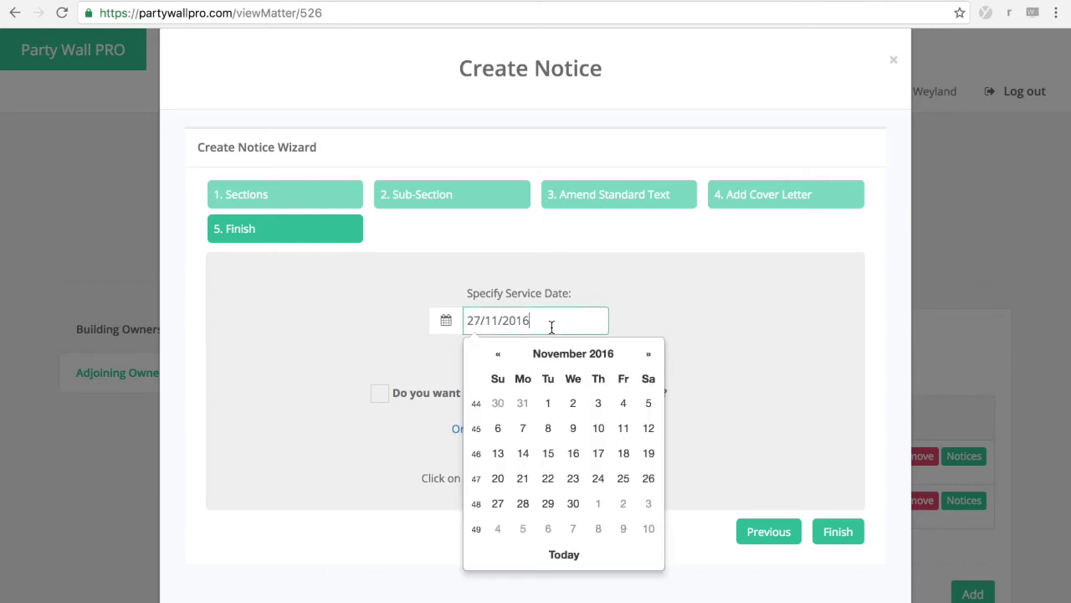
left_click(693, 305)
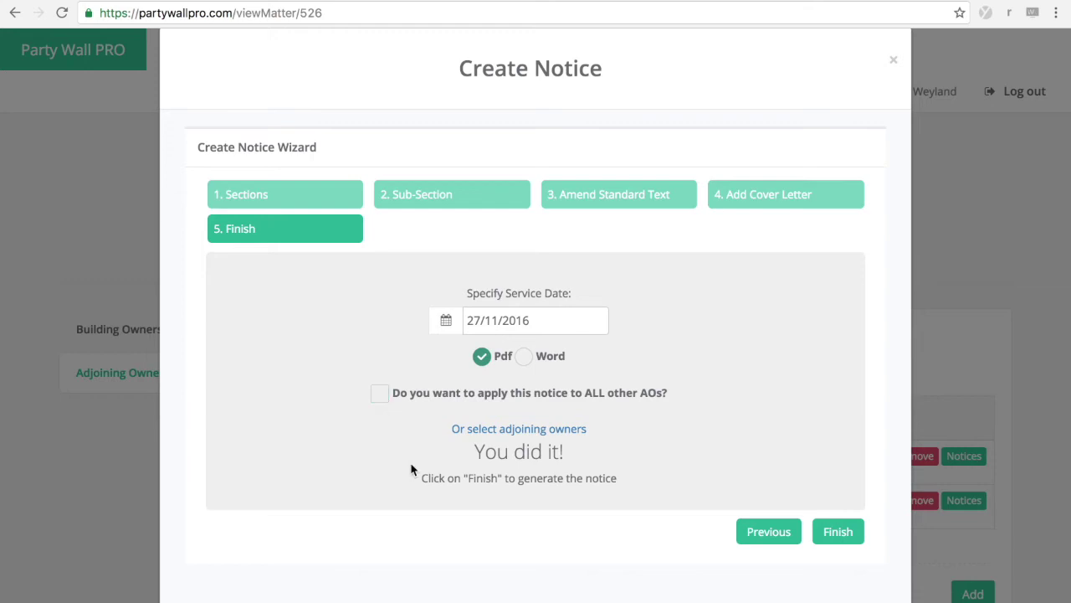
Step: Select both adjoining owners' properties and generate the notice as a PDF
left_click(496, 429)
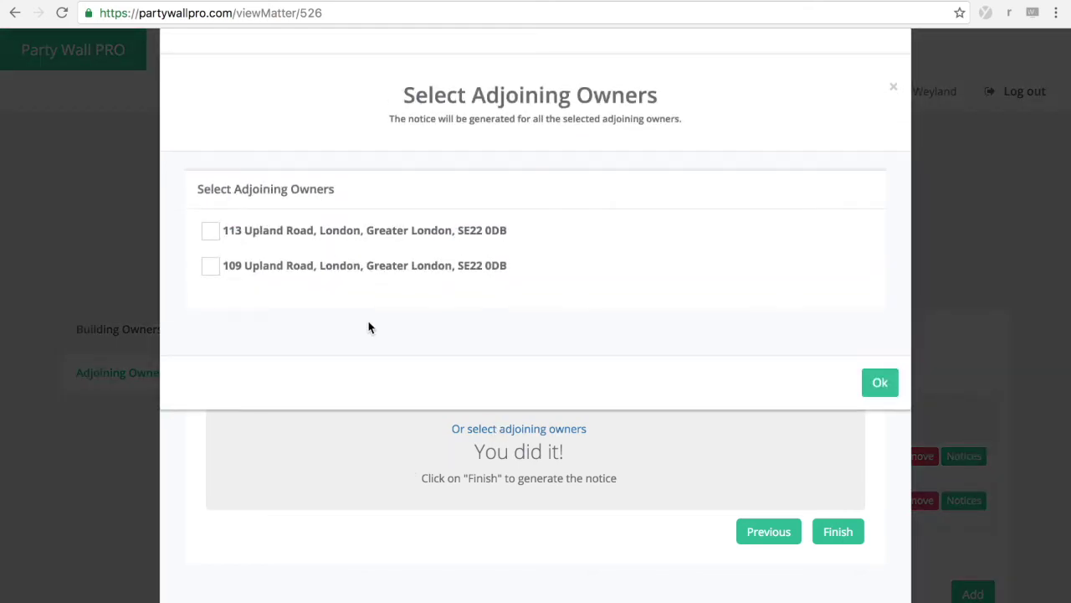
left_click(210, 265)
left_click(210, 230)
left_click(875, 381)
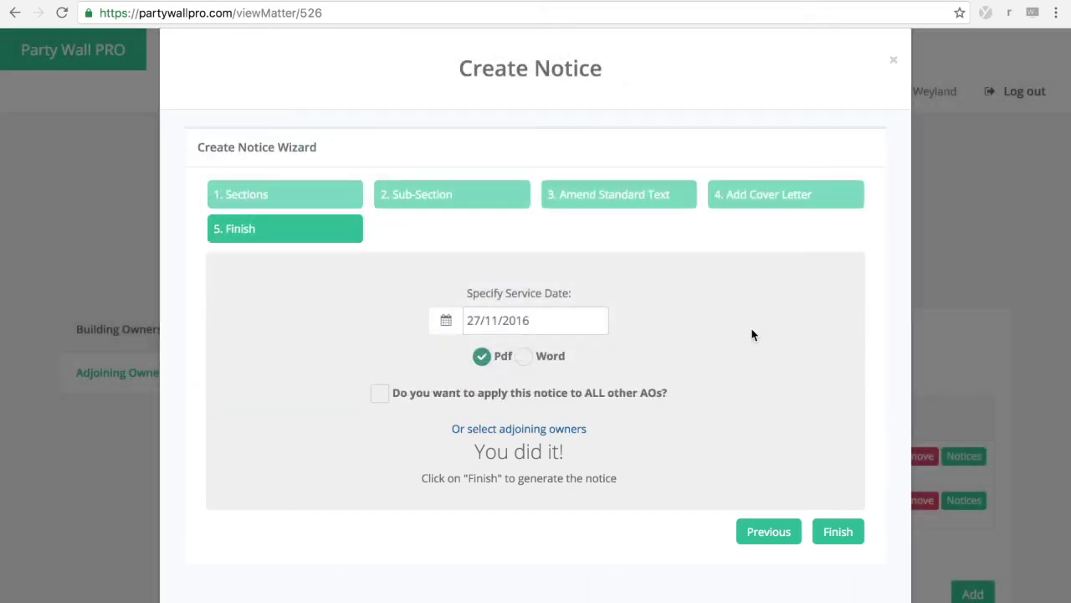
left_click(836, 532)
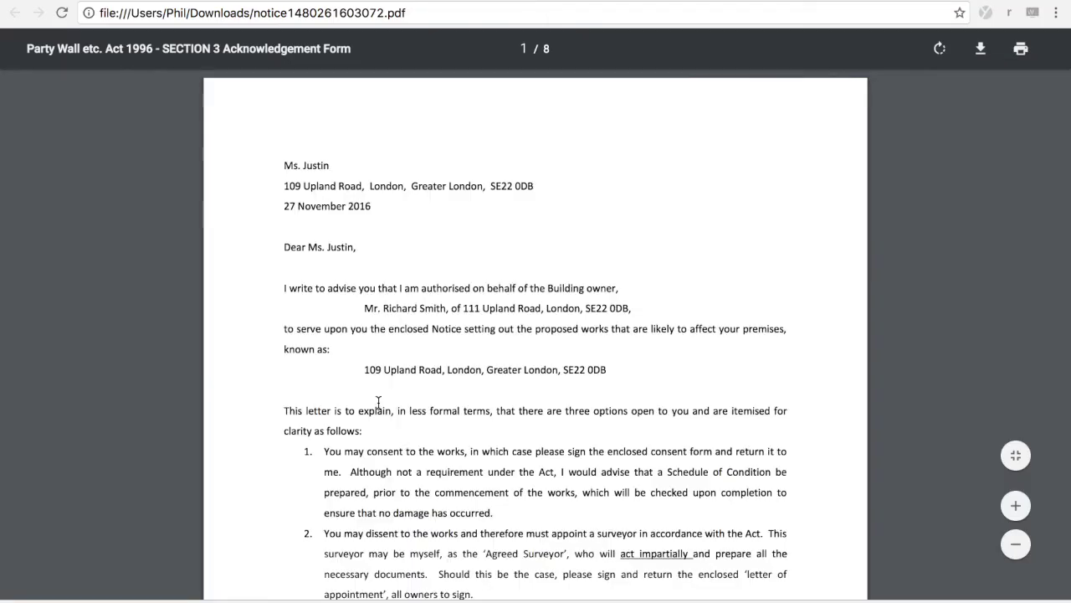
Step: Scroll the notice PDF past the signed cover letter to the Party Structure Notice page
scroll(378, 403, "down", 2)
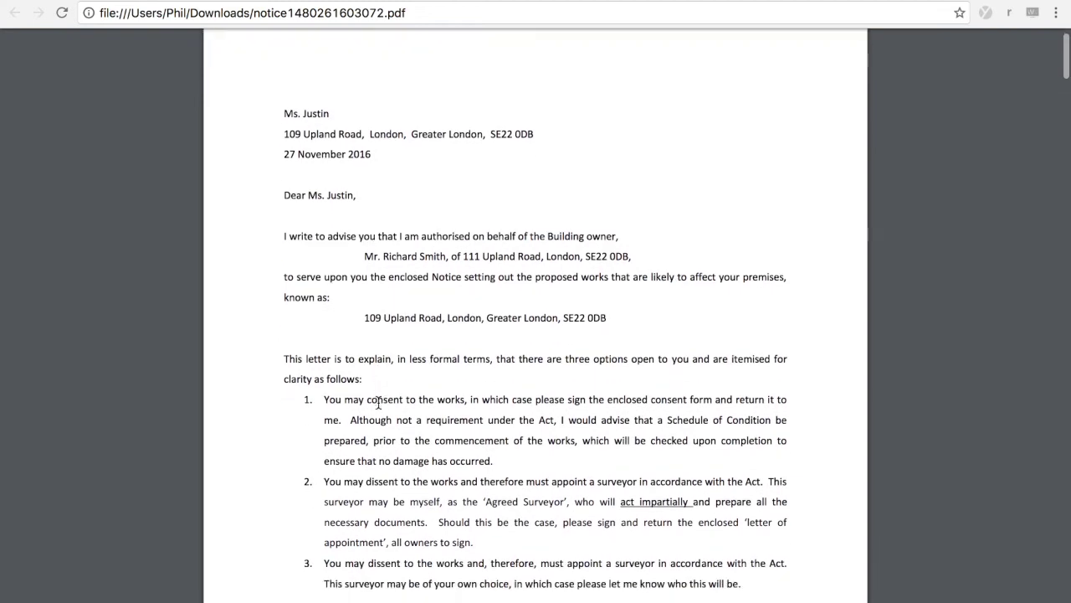
scroll(410, 442, "down", 6)
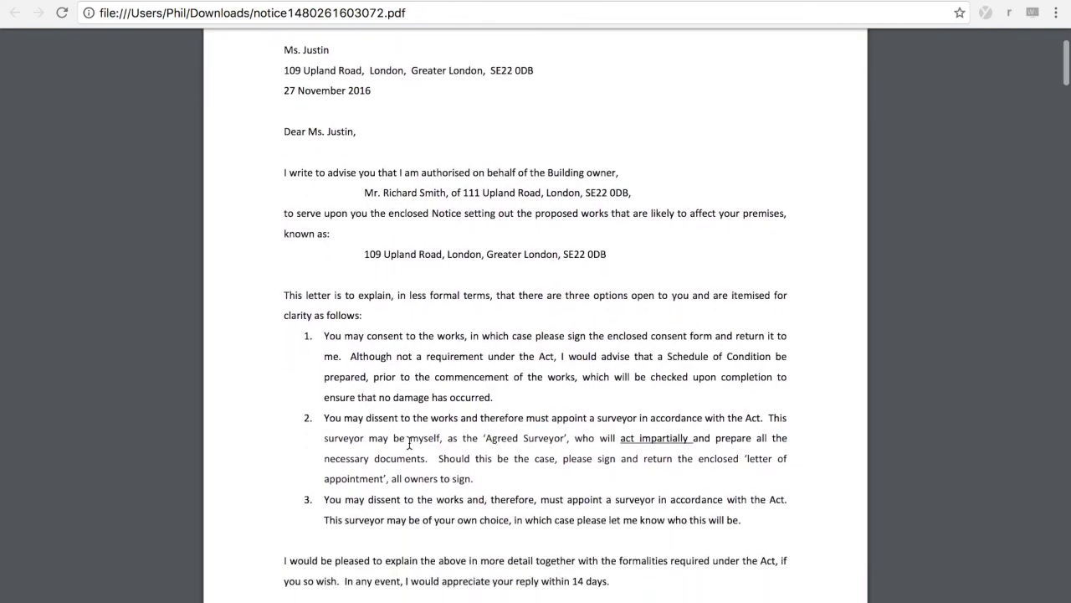
scroll(410, 442, "down", 5)
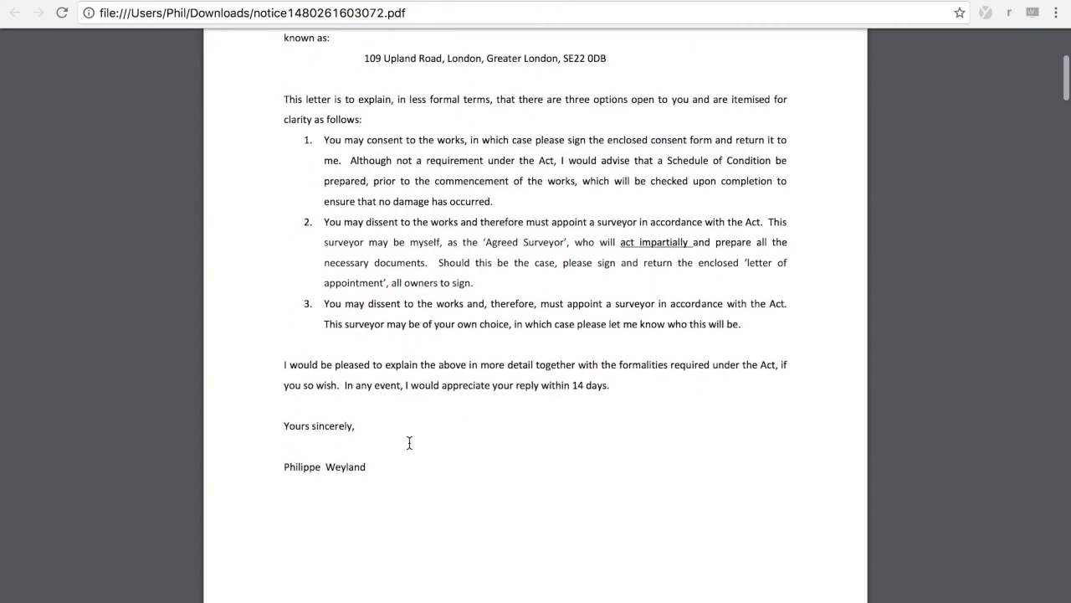
scroll(409, 443, "down", 8)
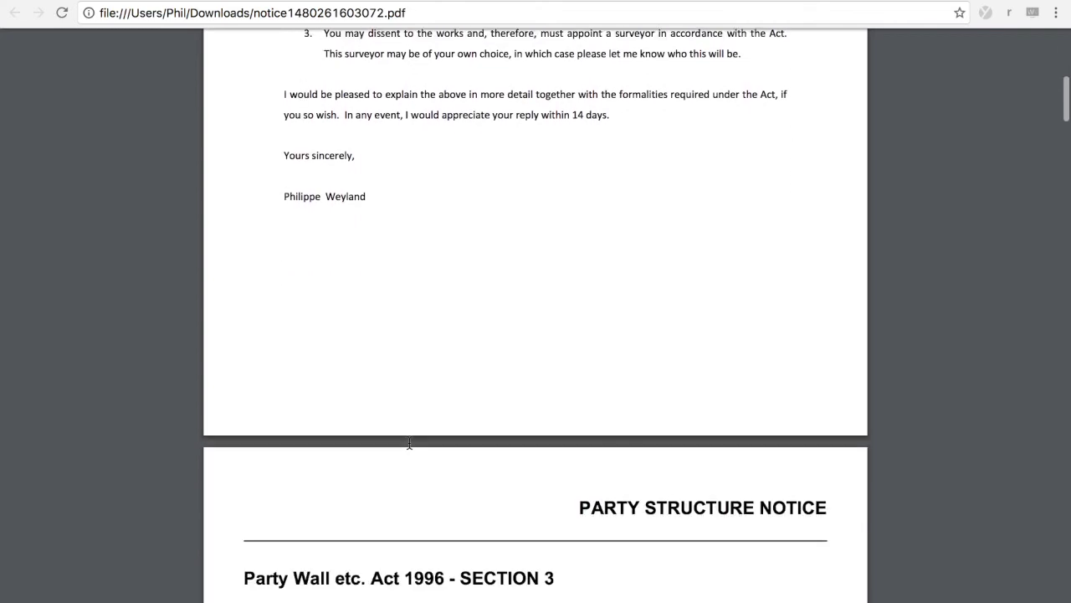
Step: Scroll the generated notice PDF from page 5 down to the final acknowledgement page 8
scroll(409, 443, "down", 5)
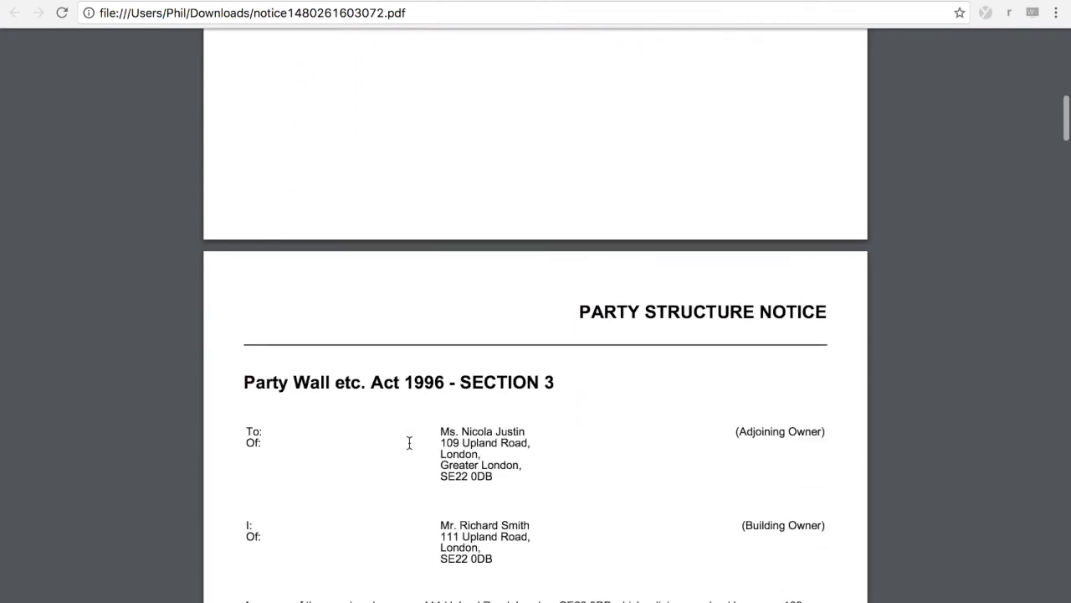
scroll(409, 443, "down", 4)
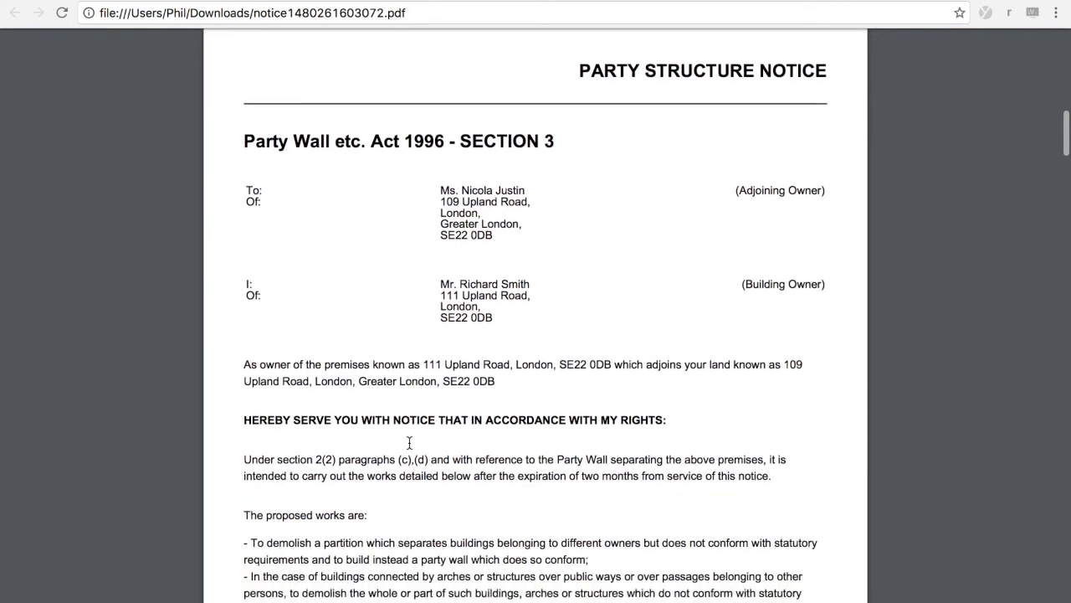
scroll(409, 443, "down", 3)
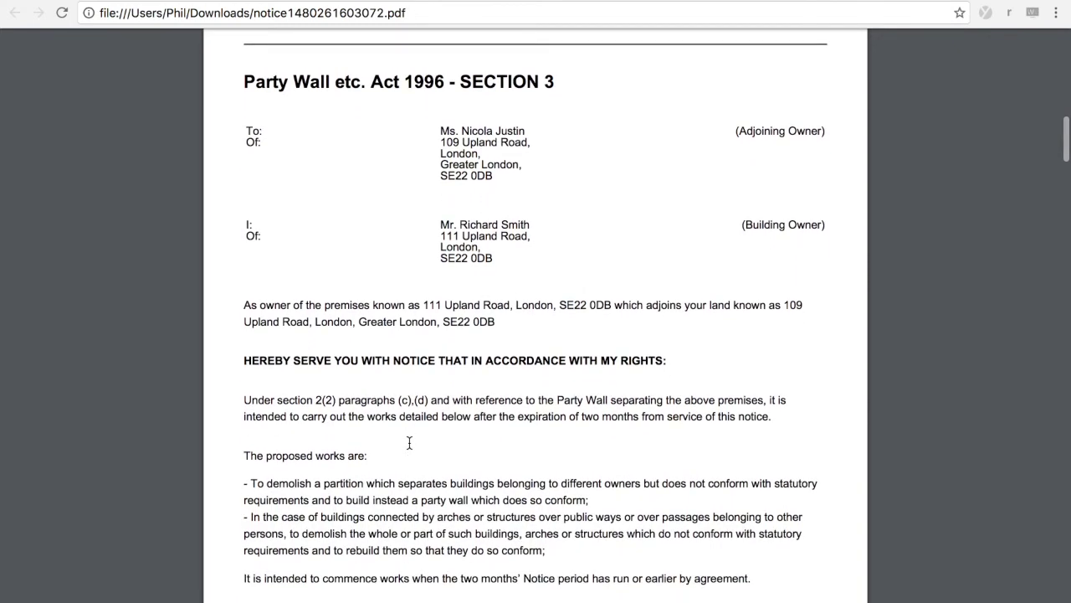
scroll(409, 443, "down", 1)
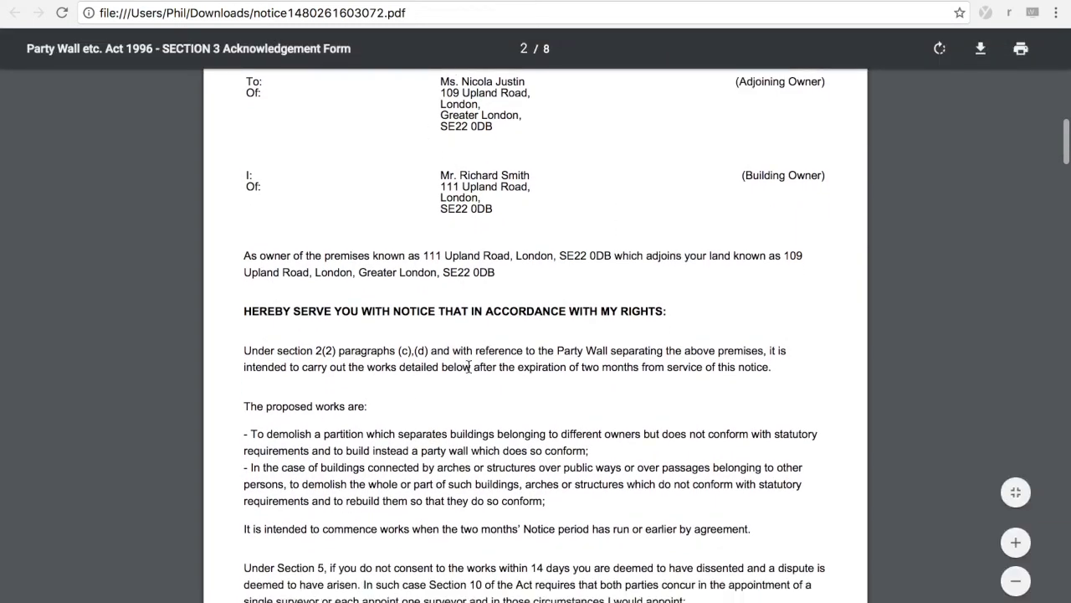
scroll(469, 366, "down", 5)
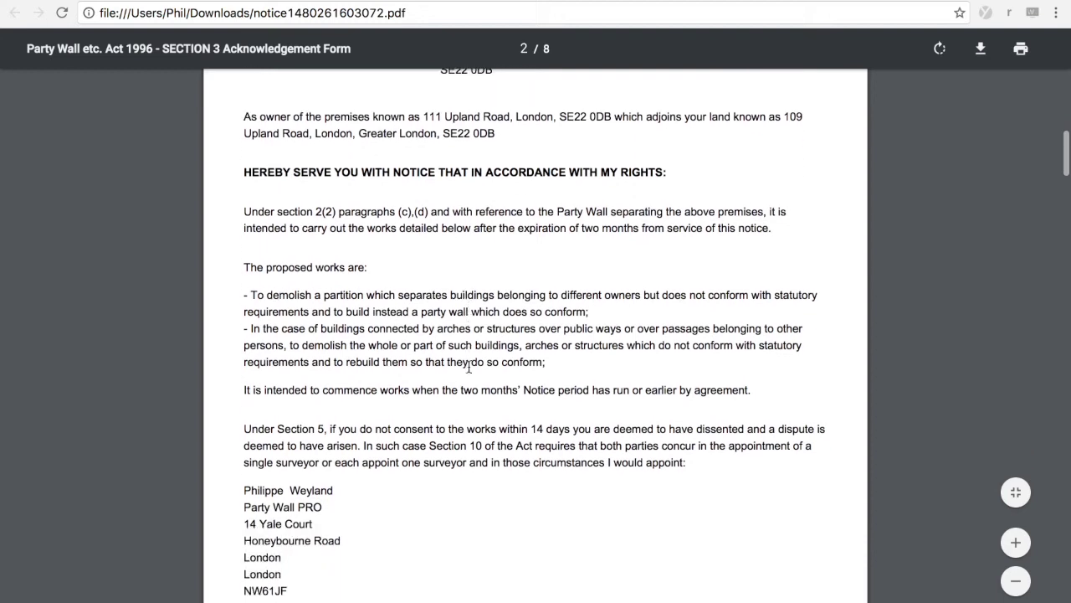
scroll(468, 369, "down", 8)
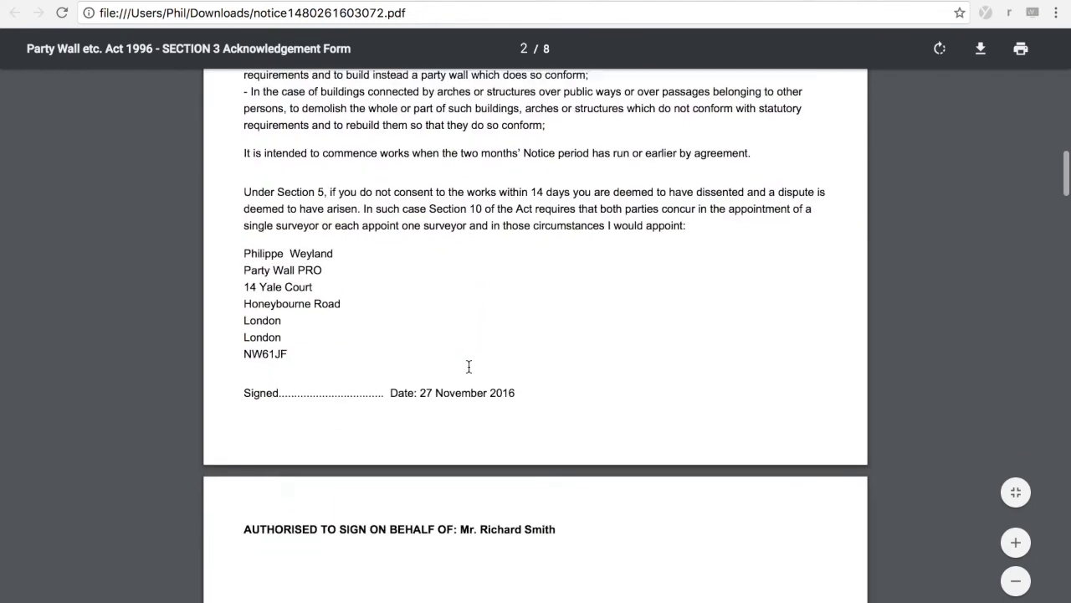
scroll(469, 366, "down", 15)
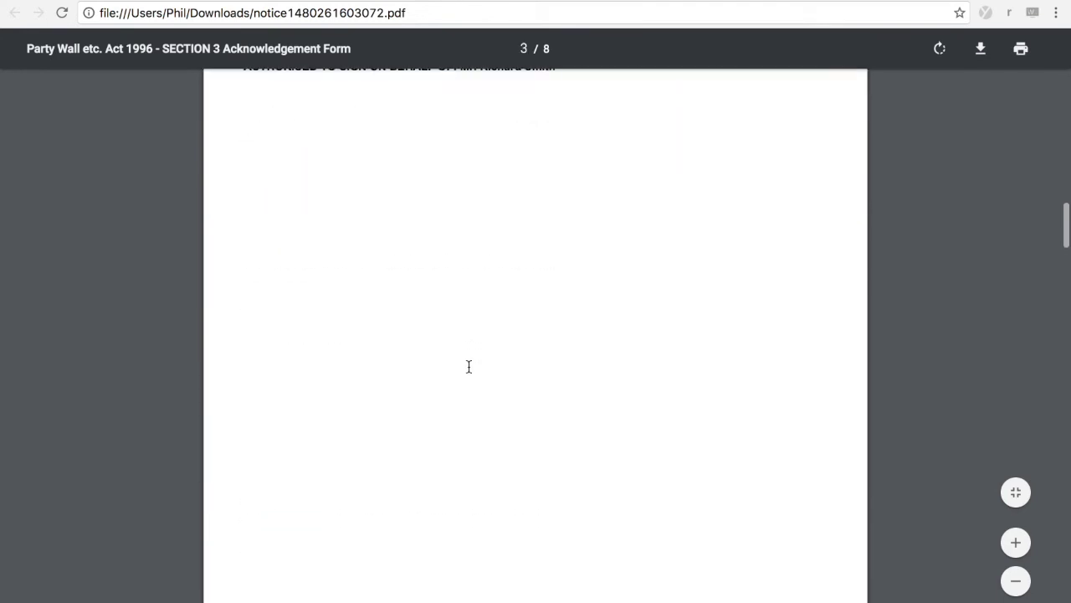
scroll(469, 366, "down", 15)
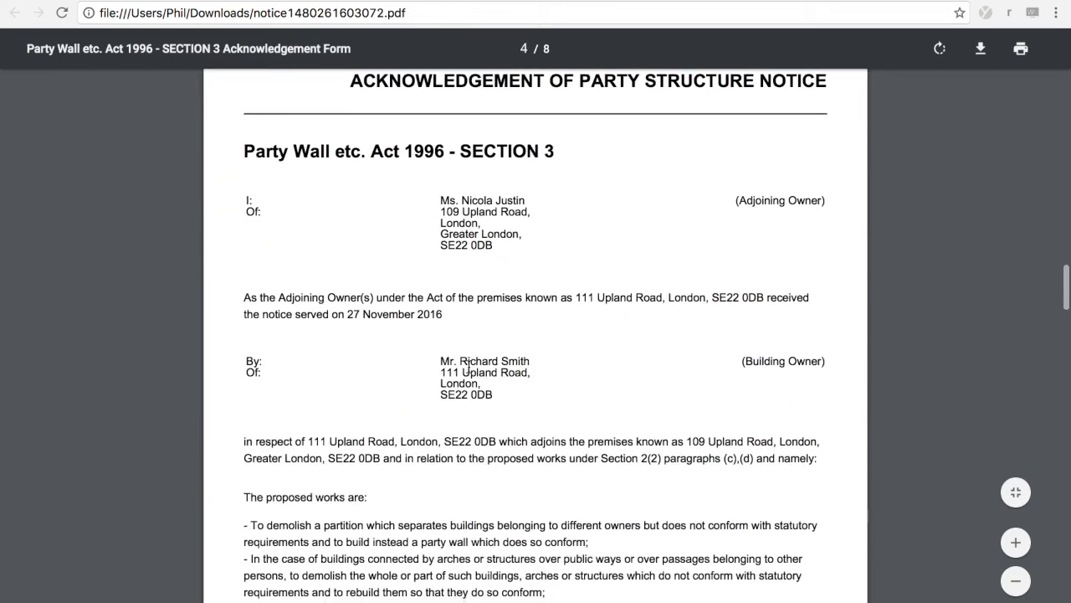
scroll(467, 364, "down", 13)
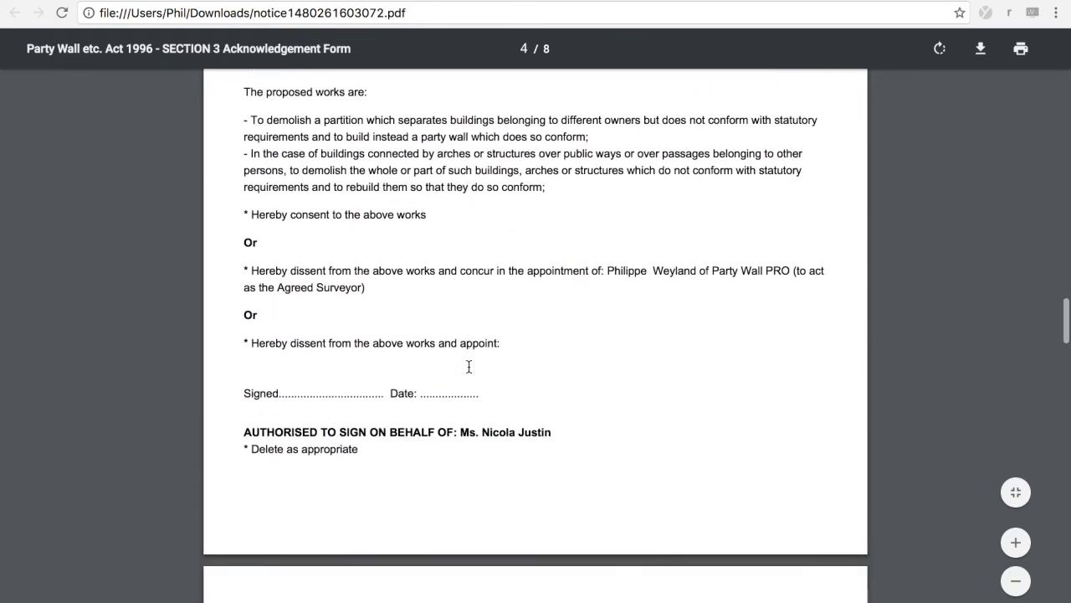
scroll(469, 365, "down", 20)
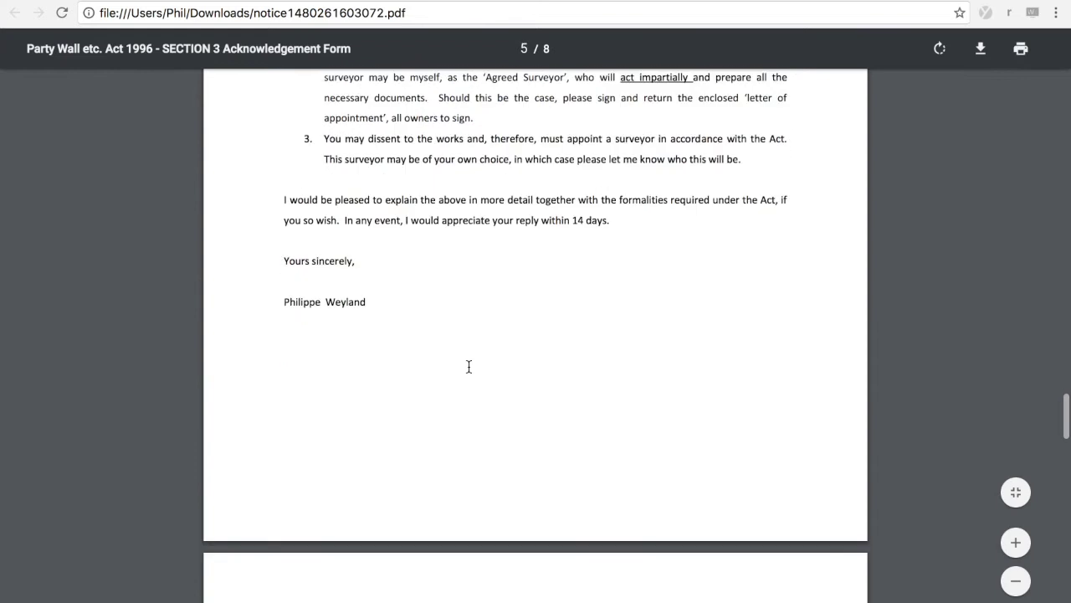
scroll(469, 366, "down", 20)
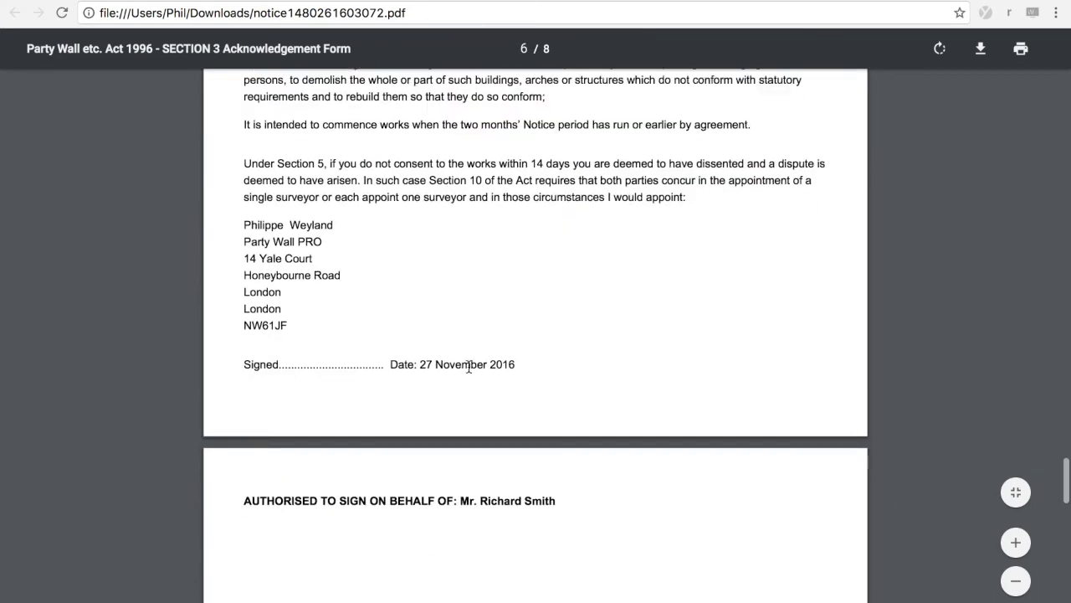
scroll(469, 365, "down", 15)
scroll(469, 366, "down", 10)
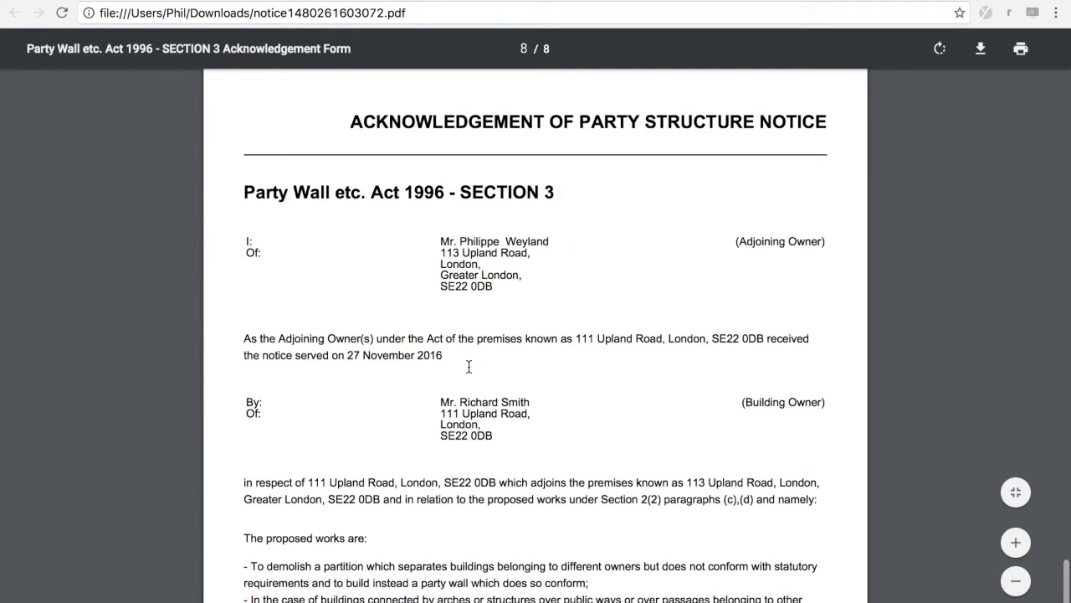
scroll(467, 344, "down", 3)
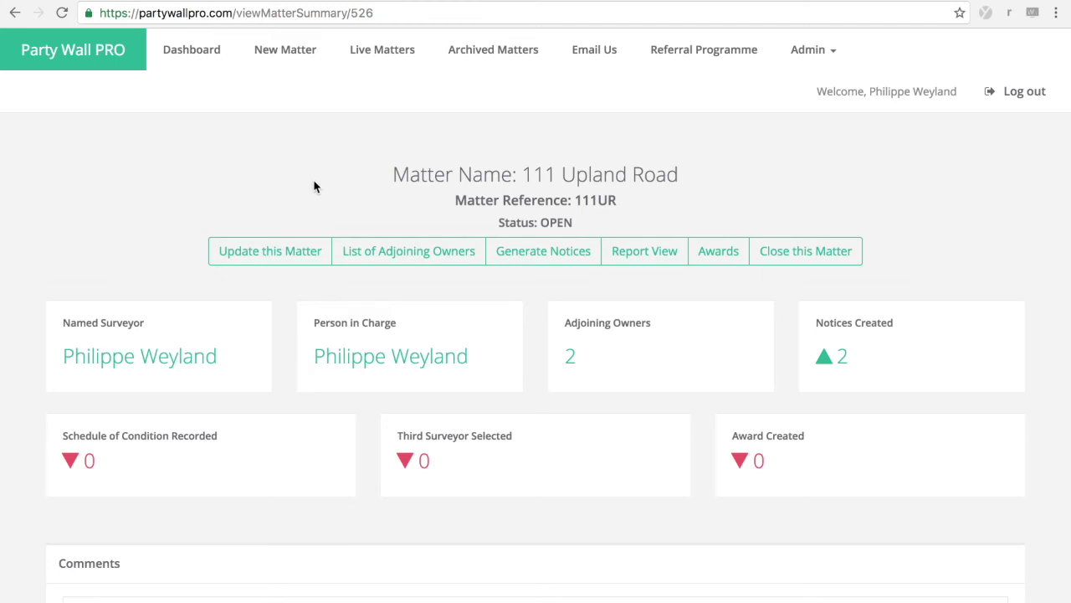
Step: Open the 111UR matter from Live Matters, after trying and clearing a search for 'upl'
scroll(313, 185, "down", 1)
scroll(313, 186, "up", 1)
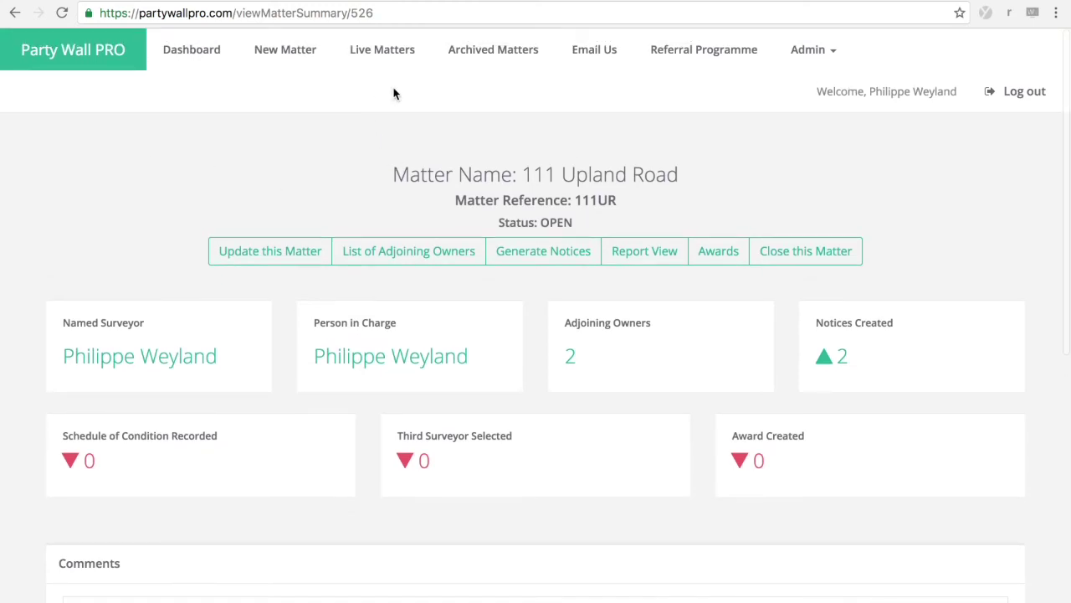
left_click(371, 55)
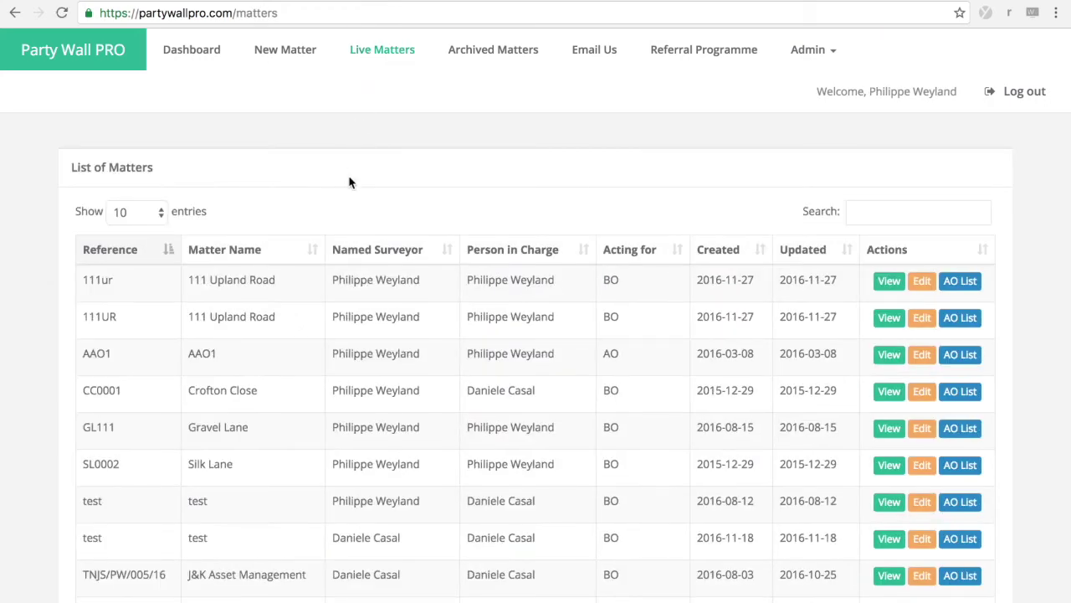
scroll(345, 335, "down", 4)
scroll(346, 399, "up", 3)
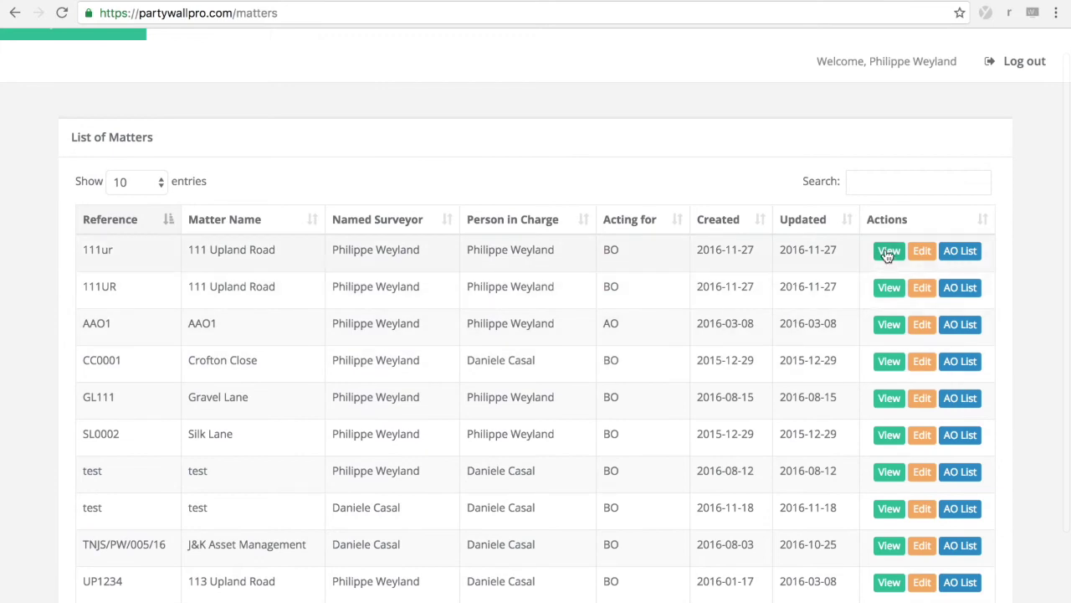
left_click(862, 180)
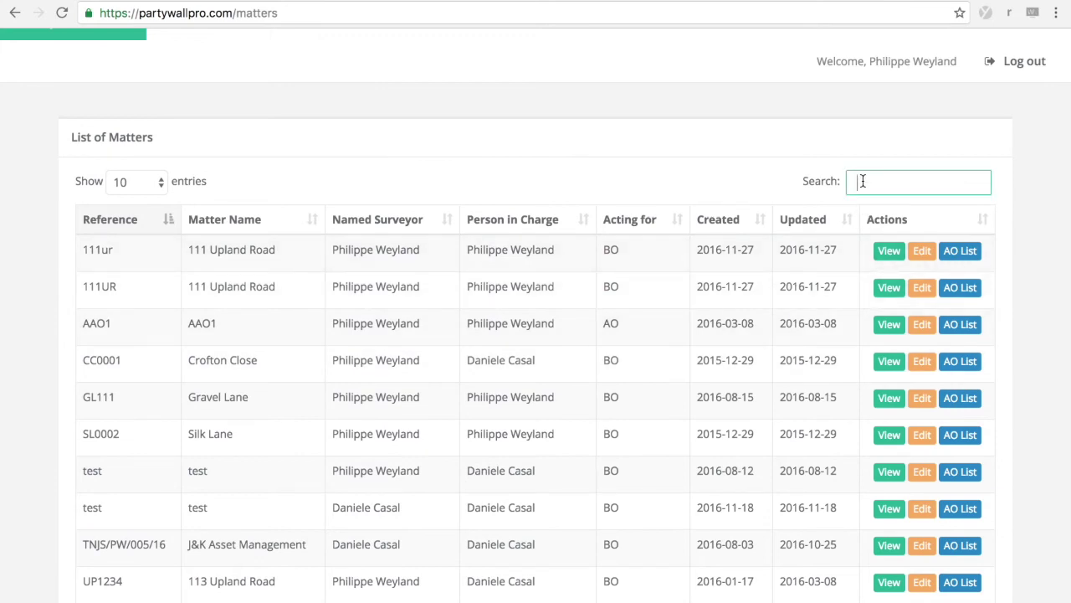
type("upl")
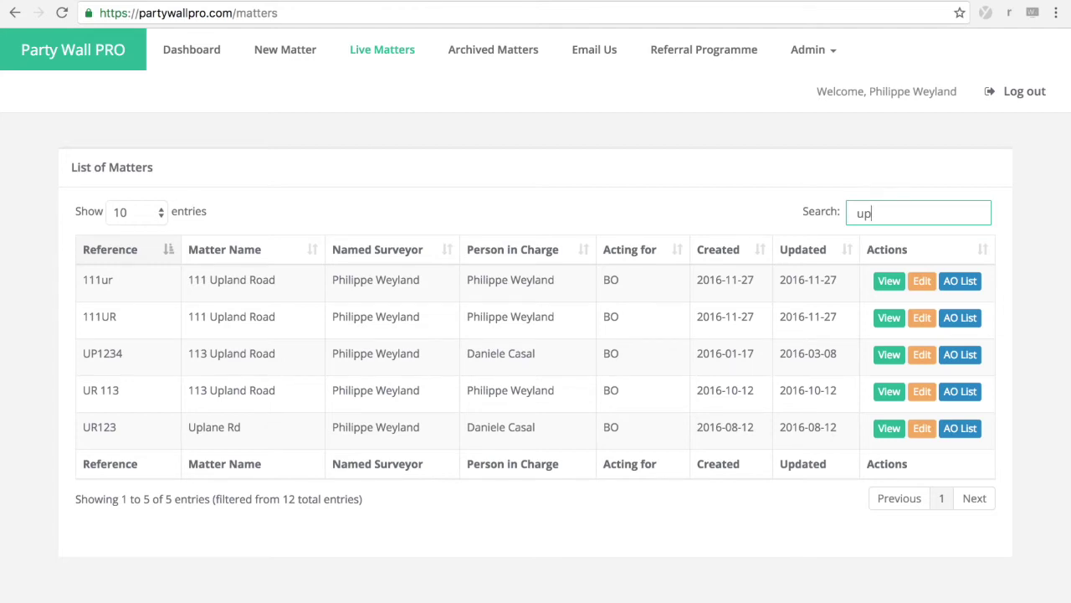
key("BackSpace")
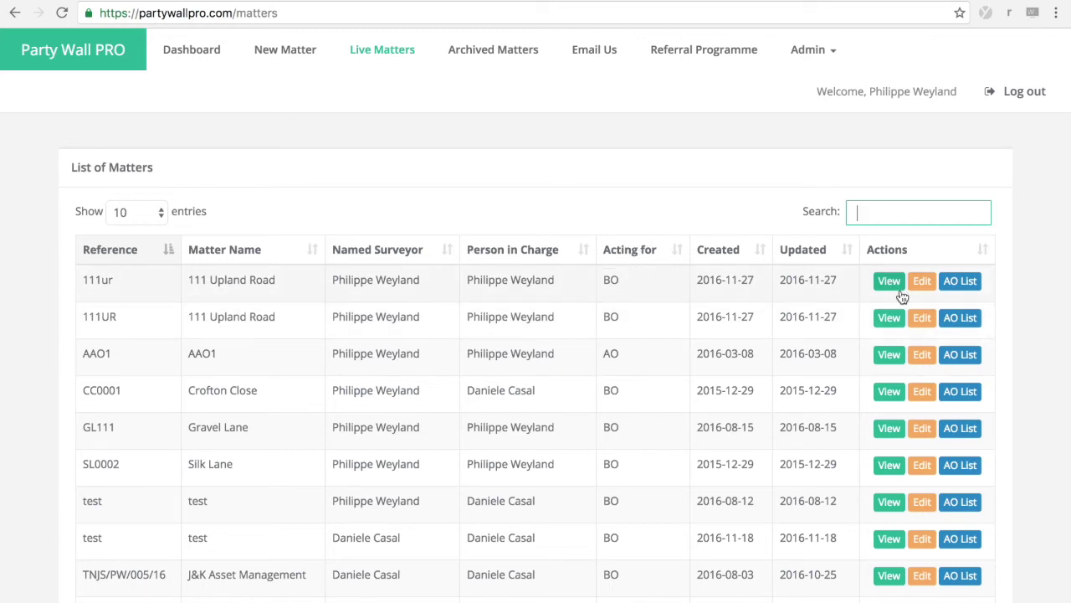
left_click(888, 316)
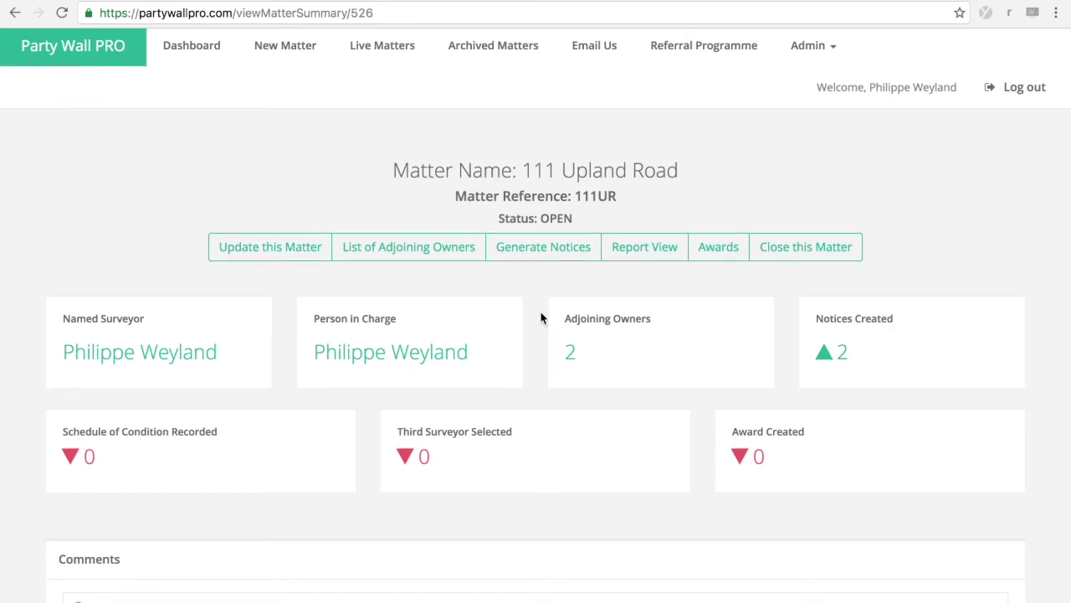
scroll(540, 318, "down", 3)
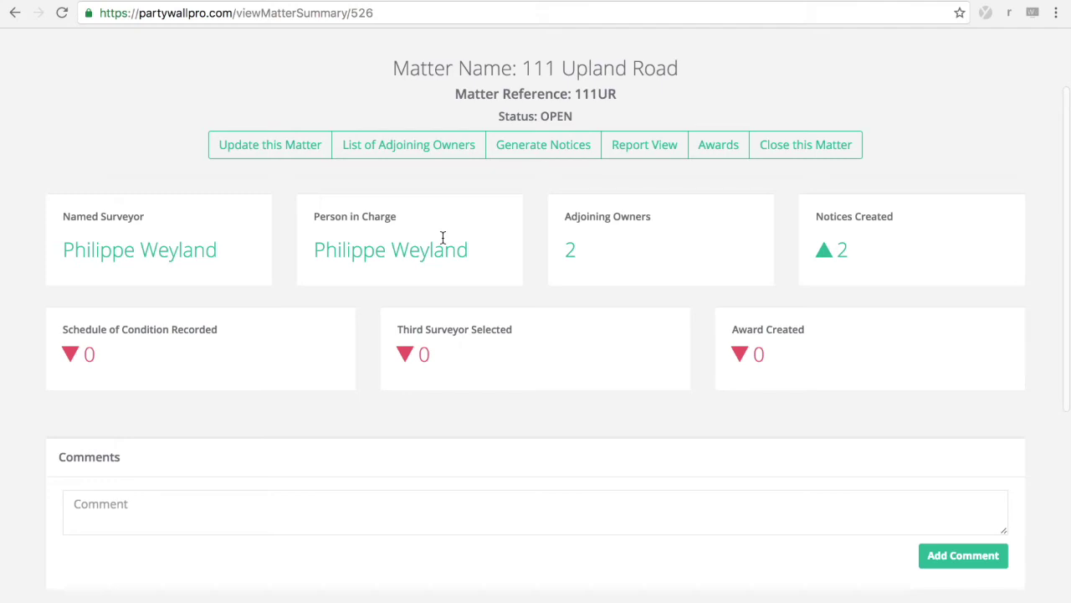
scroll(645, 271, "down", 2)
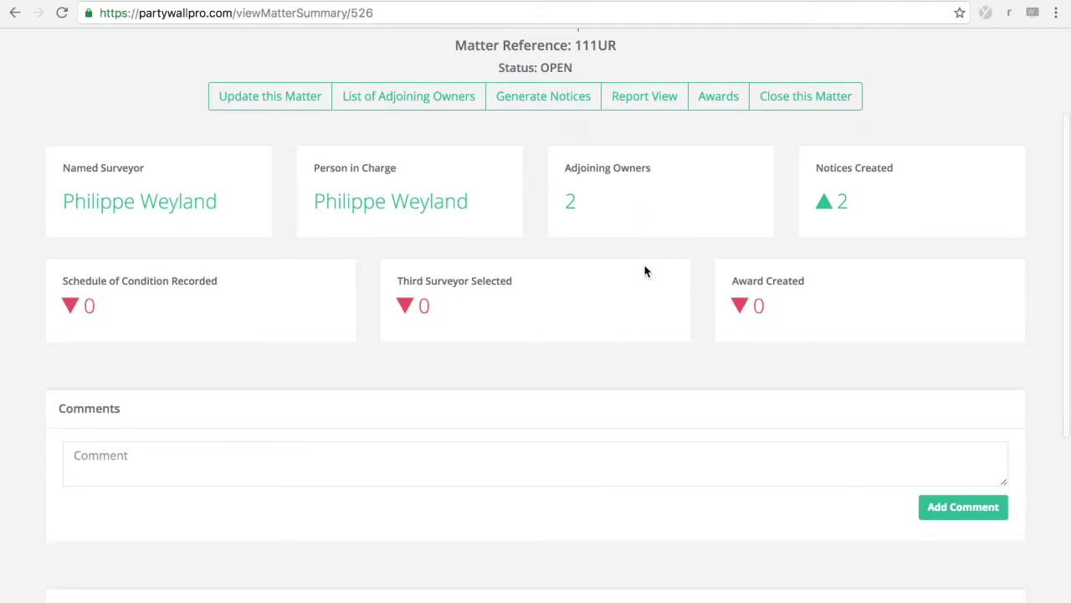
scroll(645, 314, "down", 3)
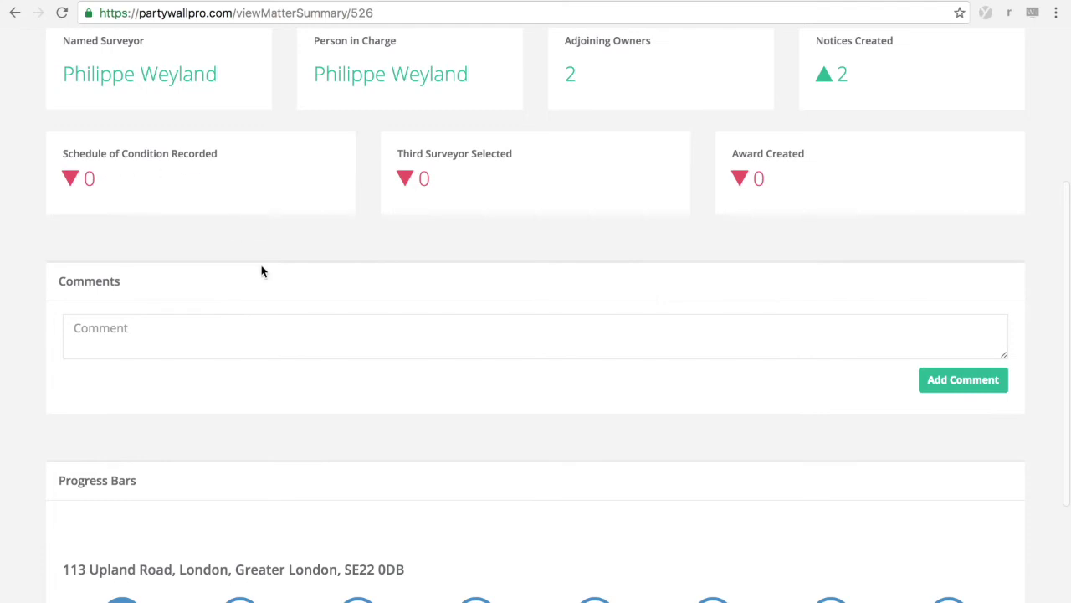
scroll(255, 265, "down", 1)
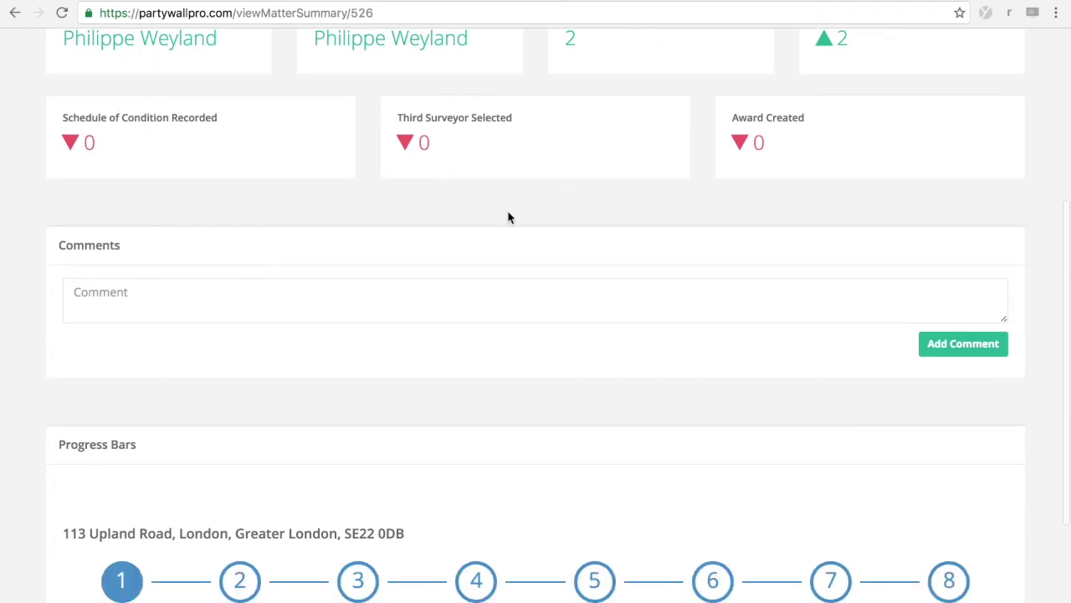
scroll(508, 217, "down", 5)
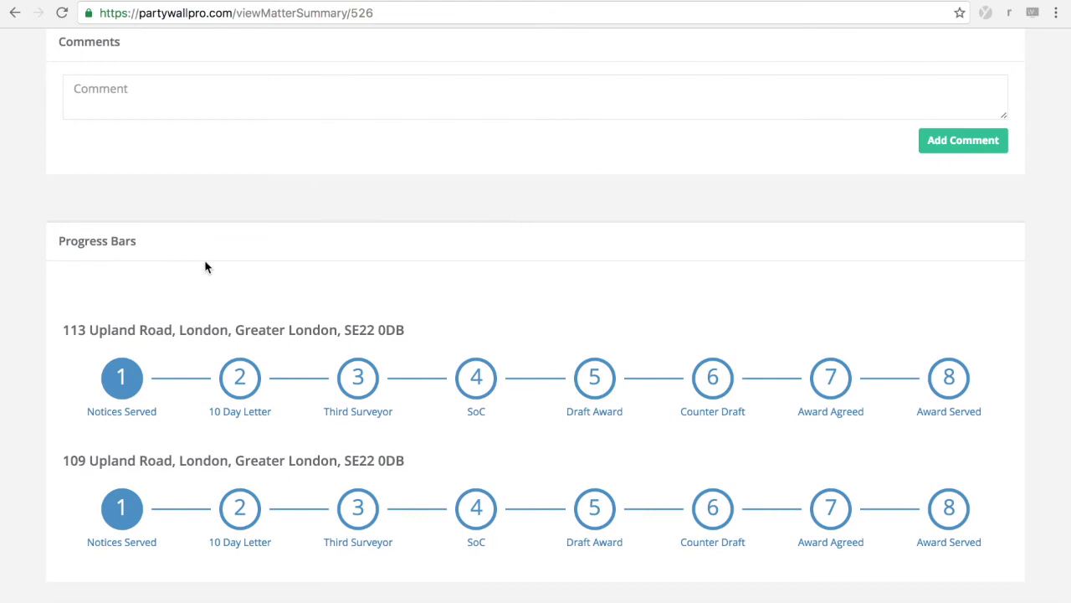
mouse_move(116, 391)
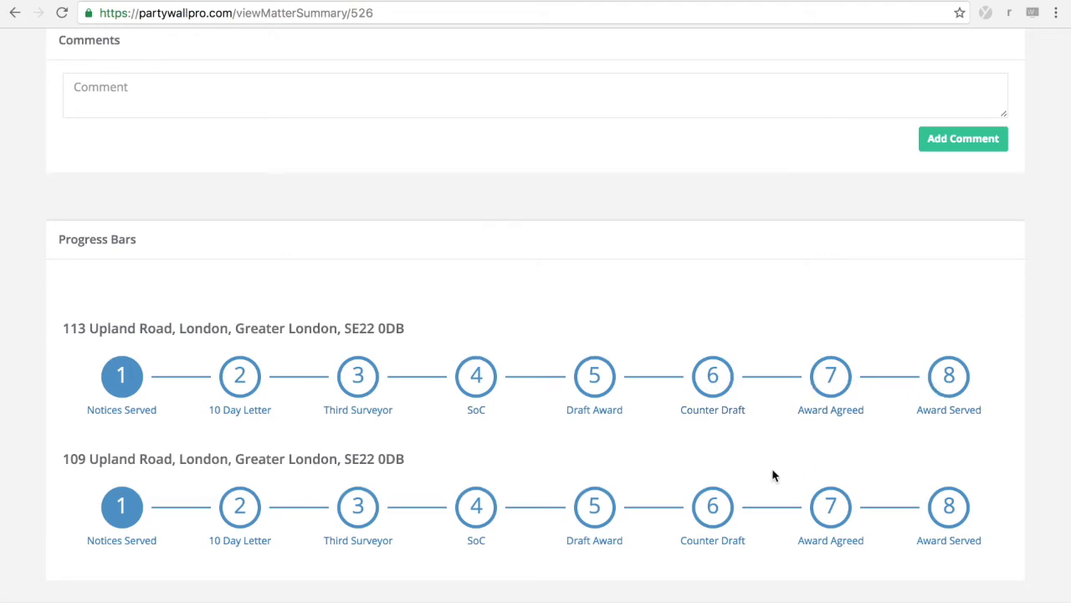
scroll(773, 475, "up", 1)
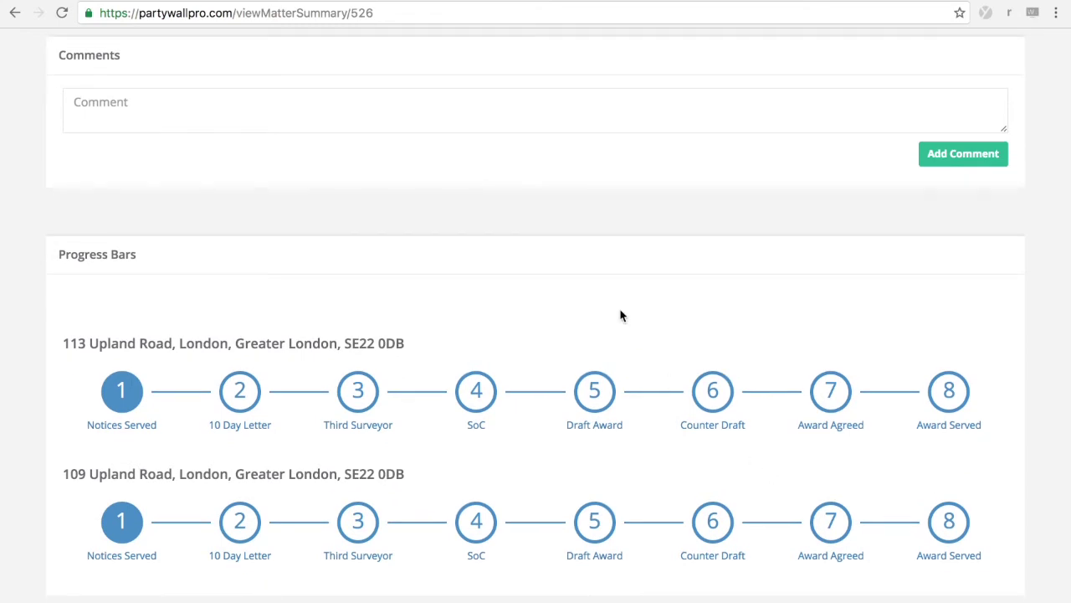
scroll(469, 150, "up", 5)
scroll(488, 329, "up", 9)
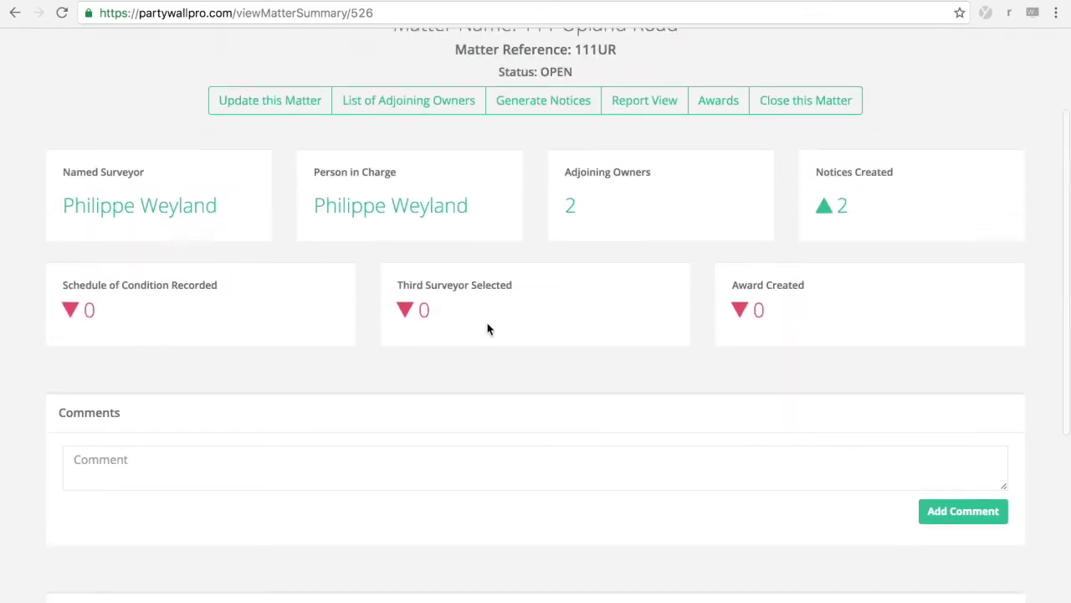
scroll(488, 329, "down", 13)
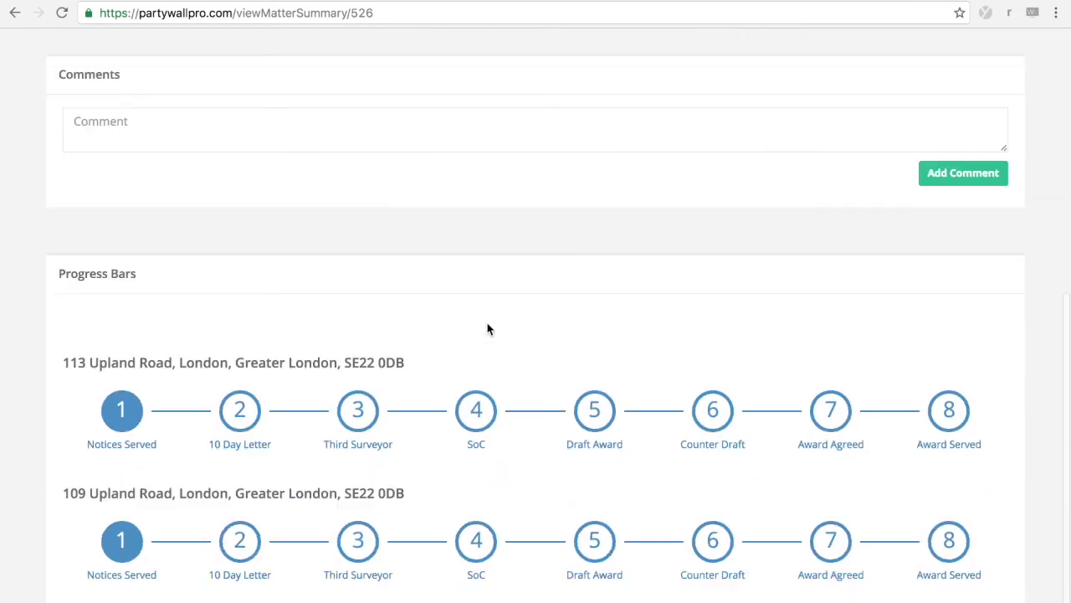
scroll(488, 329, "up", 12)
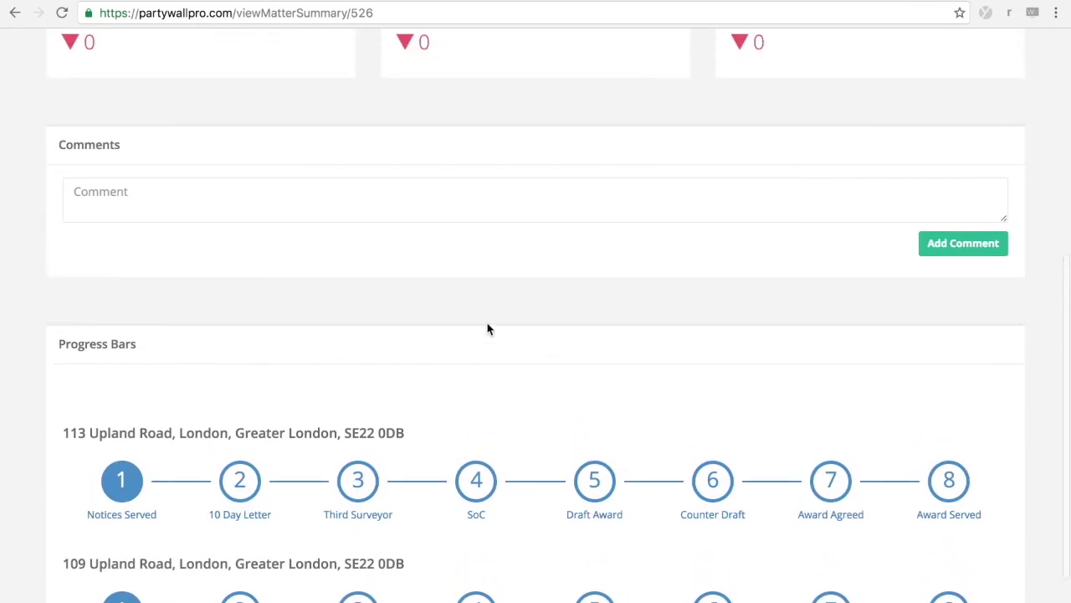
scroll(488, 329, "up", 3)
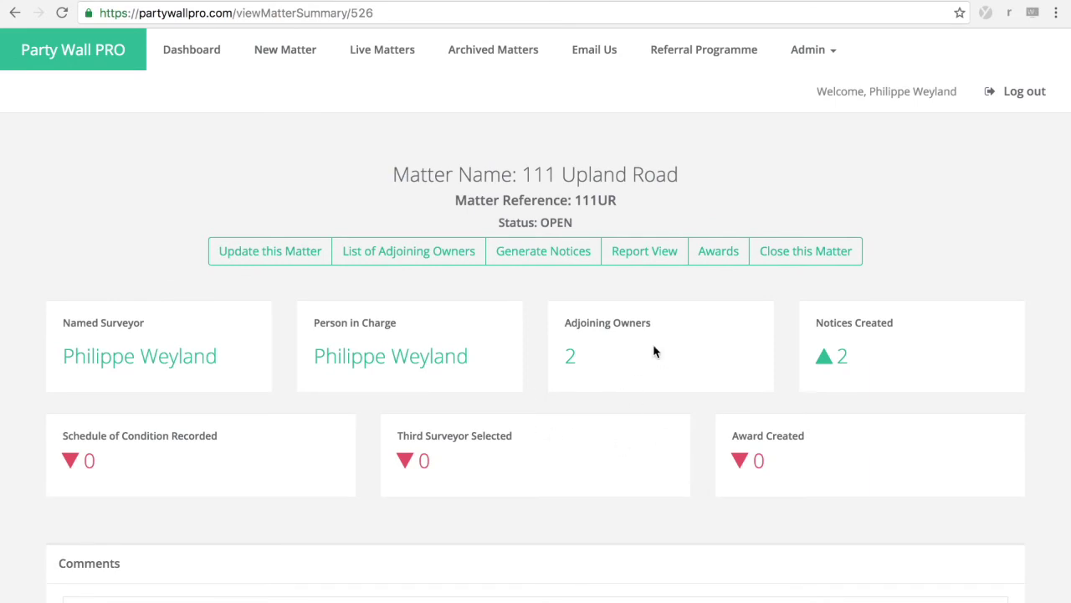
left_click(653, 261)
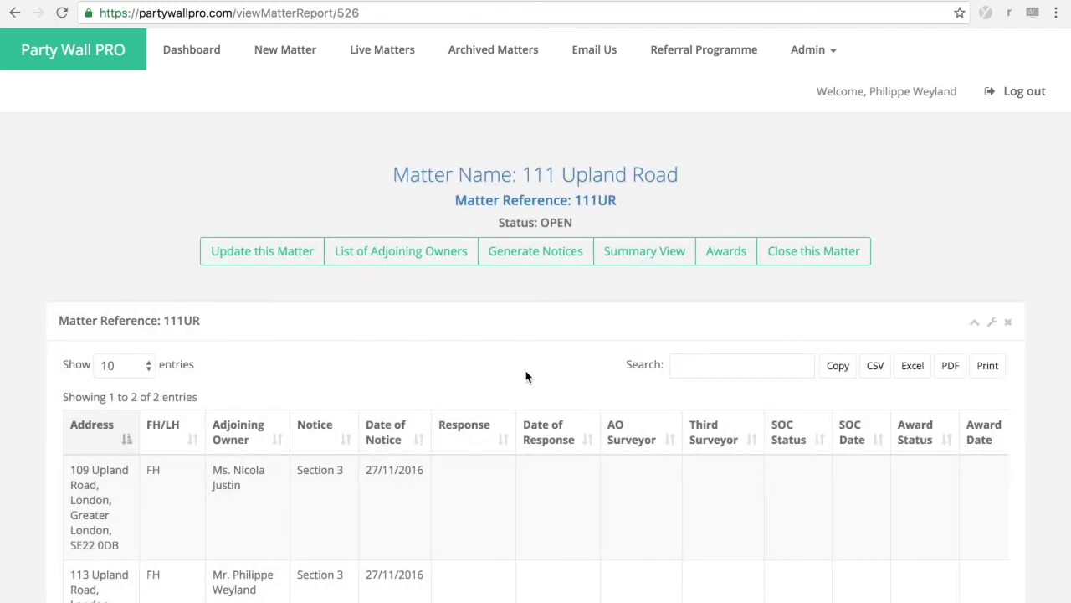
Step: Look over the adjoining owners report, then open and close its printable layout
scroll(526, 377, "down", 3)
scroll(526, 377, "down", 3)
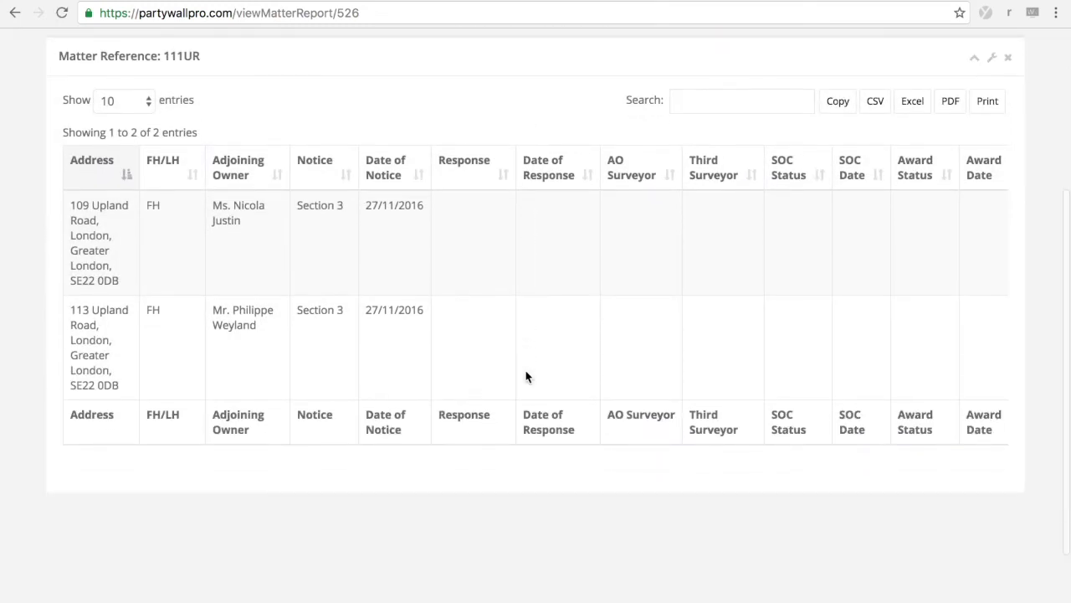
scroll(525, 376, "up", 3)
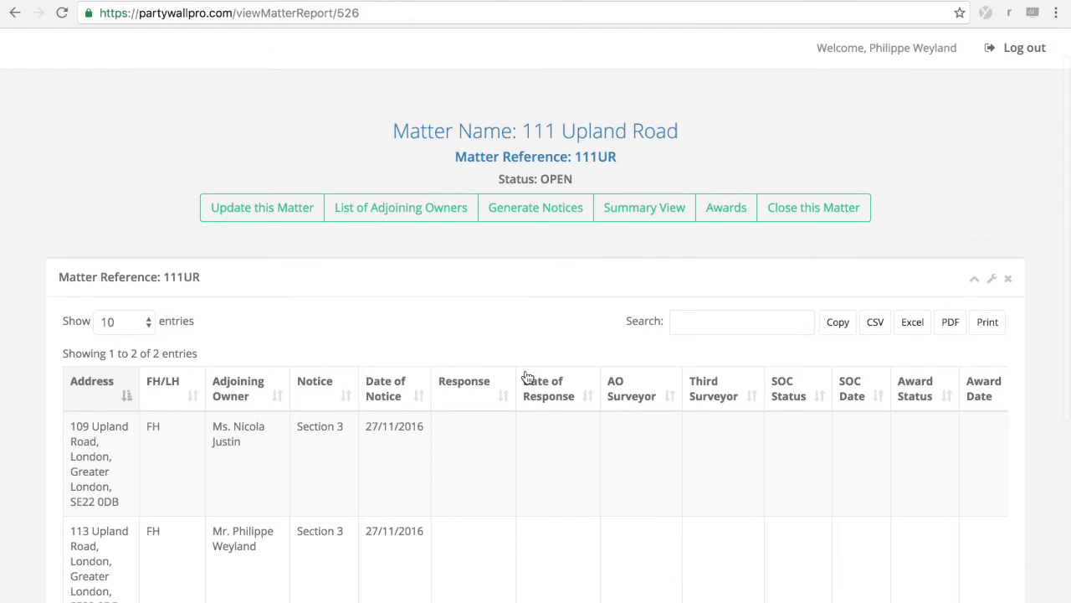
left_click(987, 325)
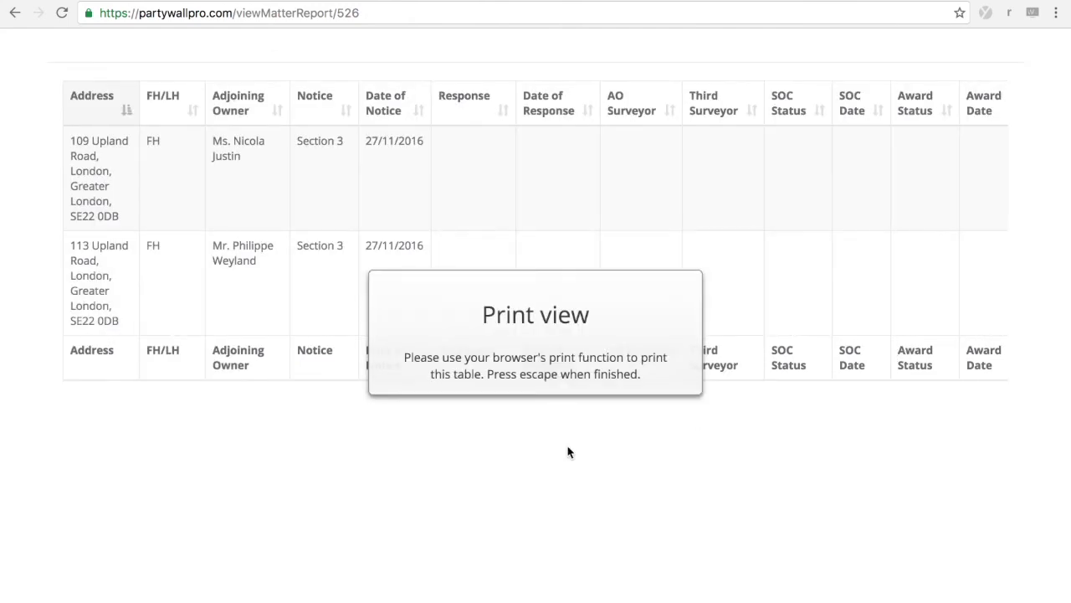
key("Escape")
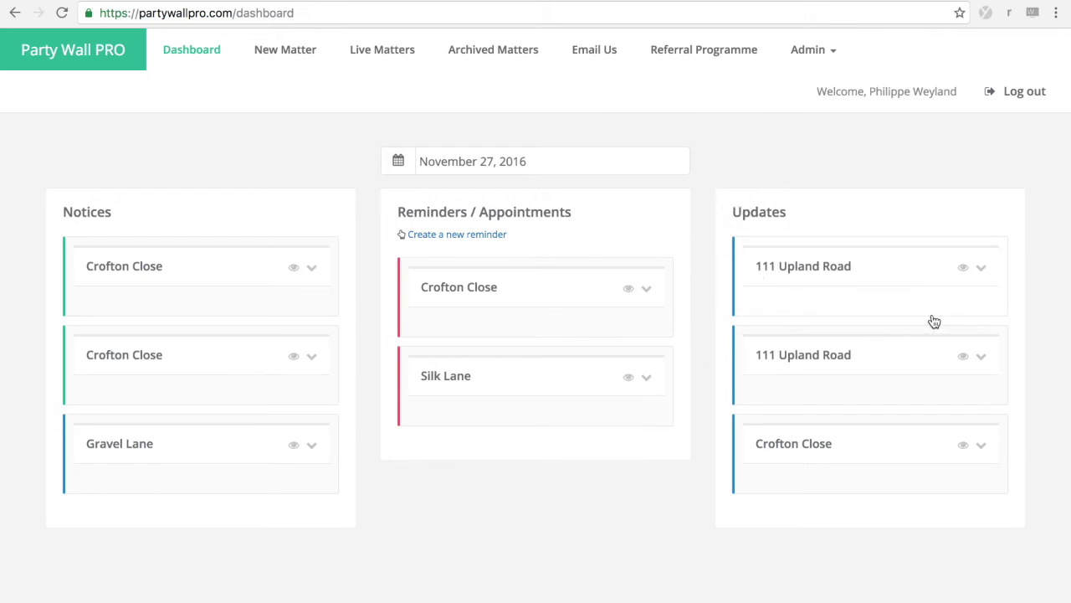
left_click(982, 268)
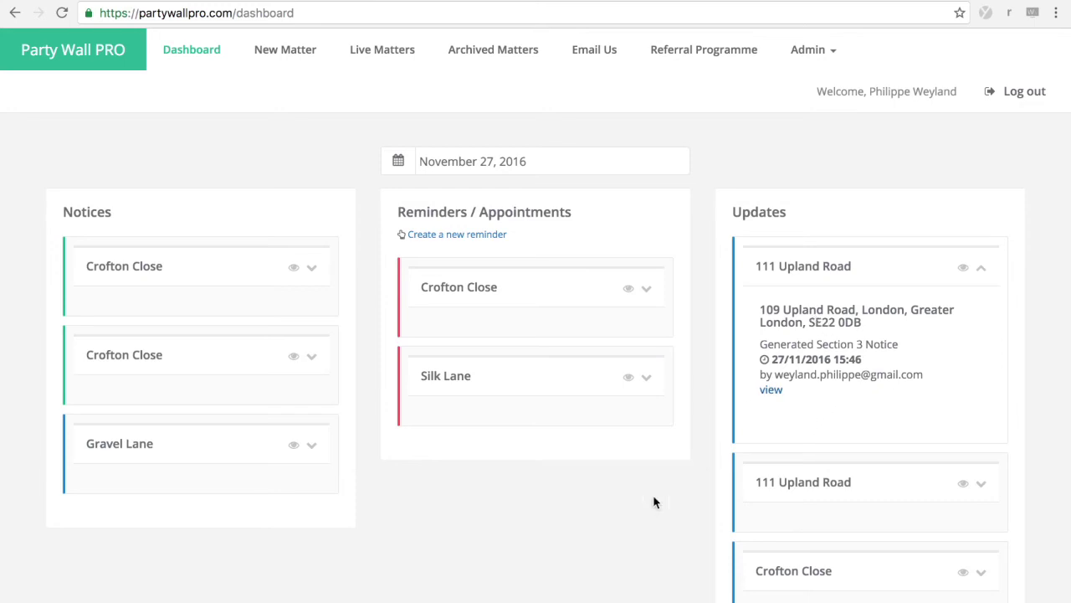
left_click(312, 272)
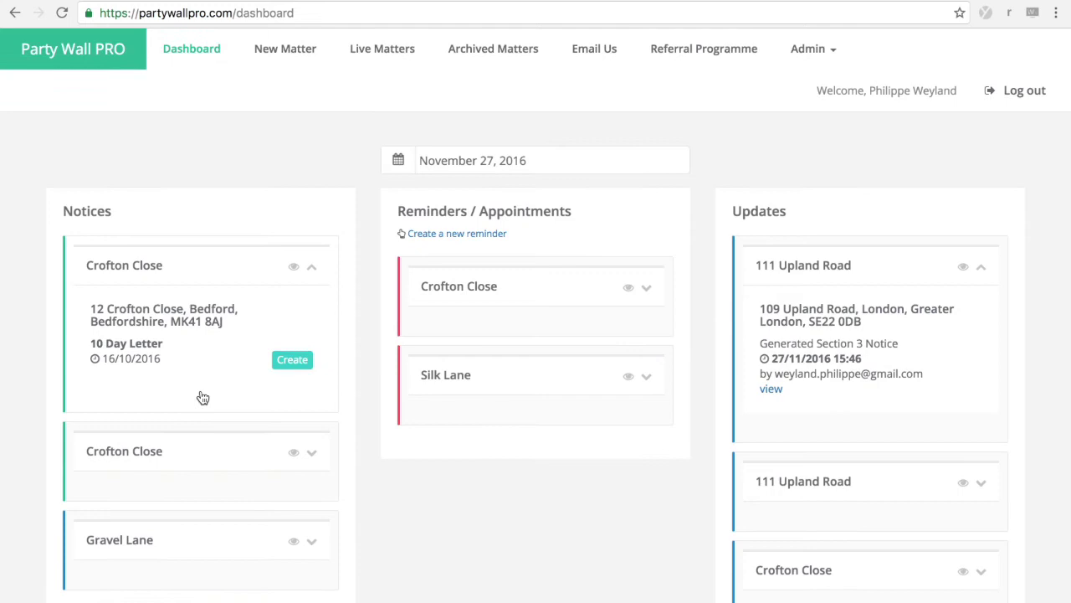
scroll(214, 351, "down", 1)
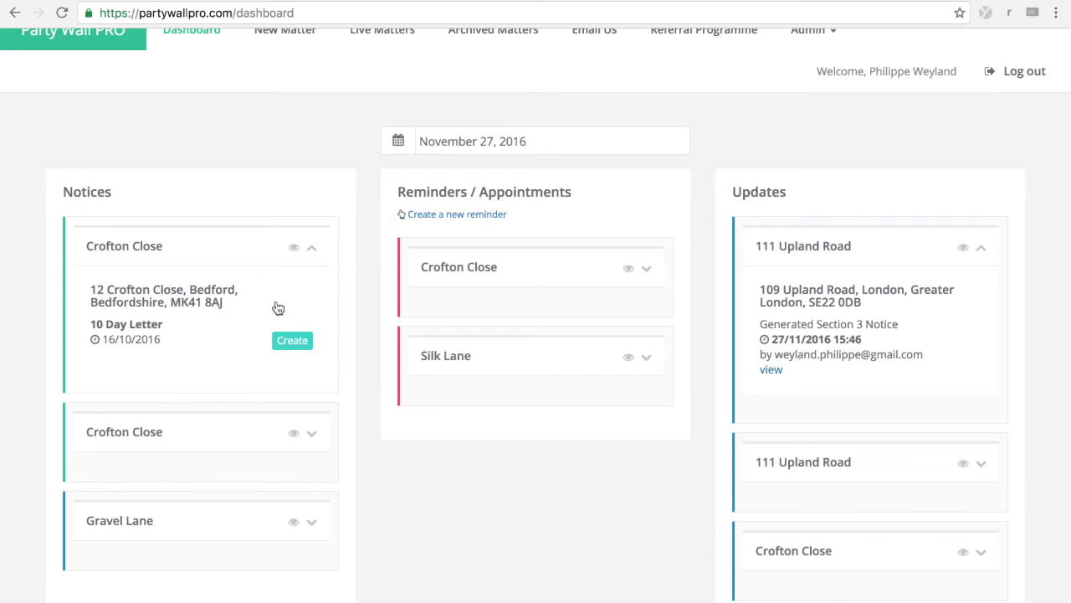
Step: Create the Crofton Close 10 Day Letter PDF and check its 16 October 2016 date
left_click(290, 345)
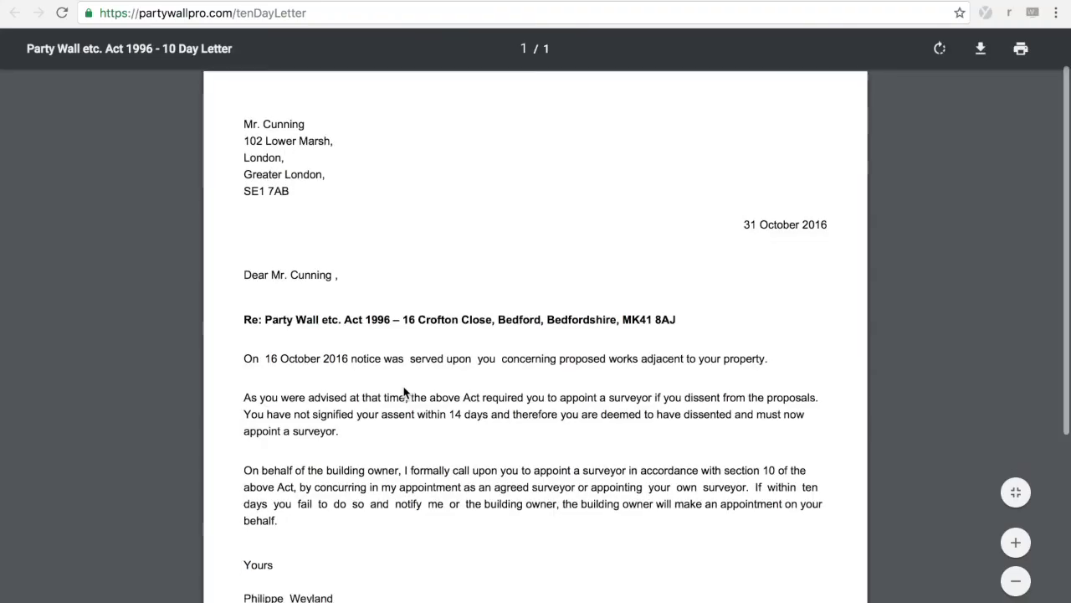
scroll(404, 390, "down", 2)
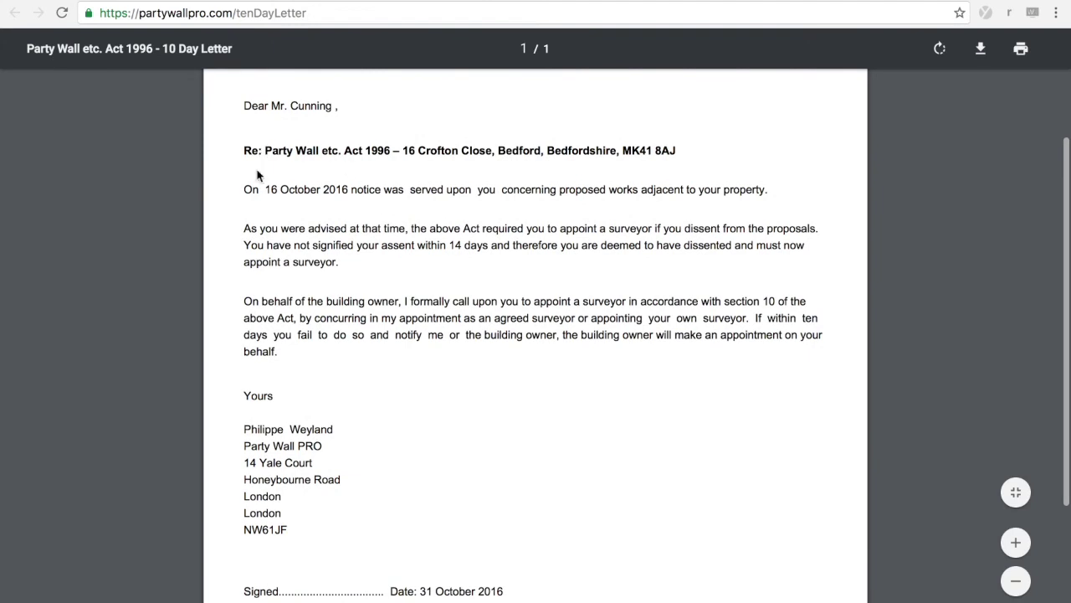
left_click_drag(267, 187, 356, 182)
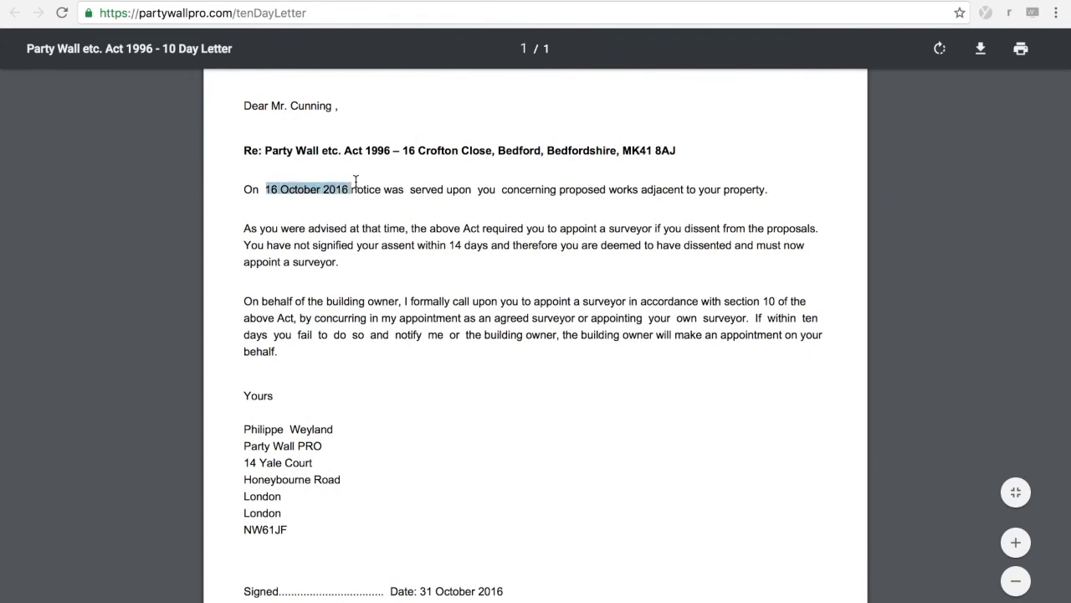
left_click(414, 254)
scroll(411, 255, "up", 2)
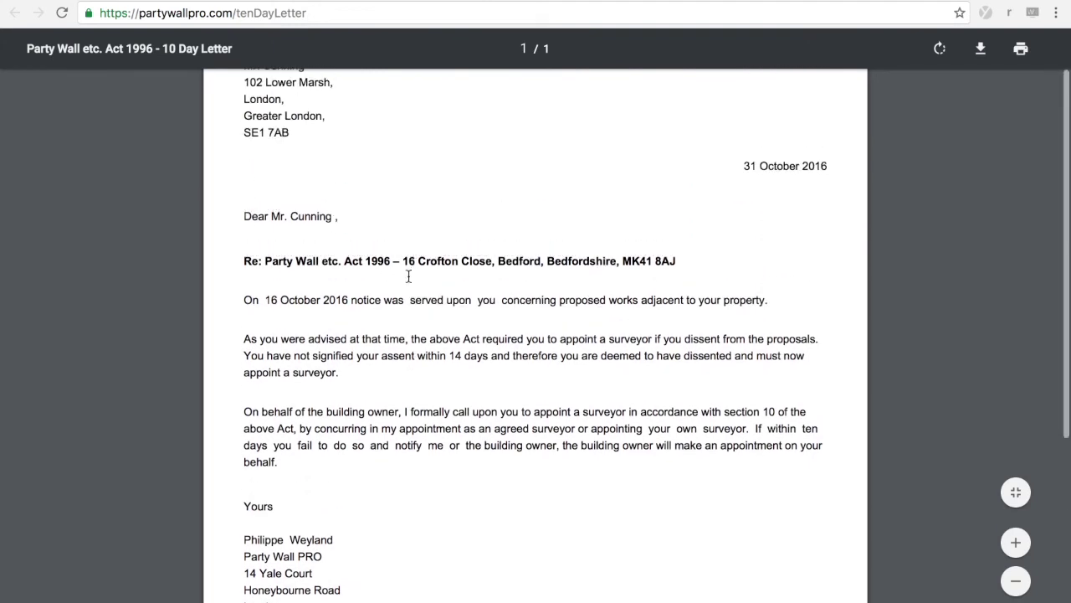
scroll(412, 310, "up", 2)
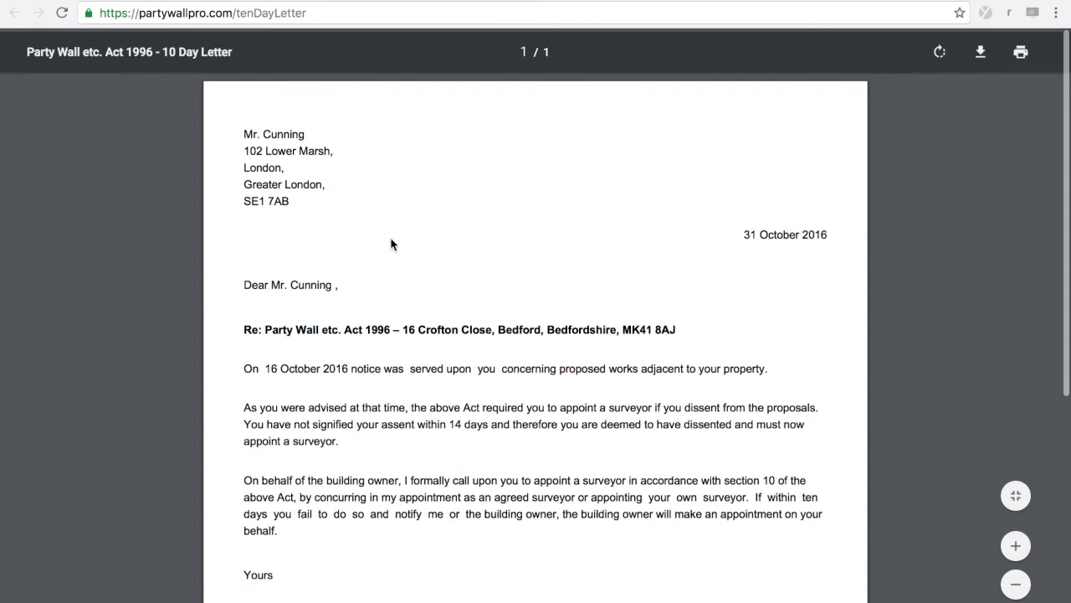
scroll(393, 242, "down", 1)
scroll(360, 209, "up", 1)
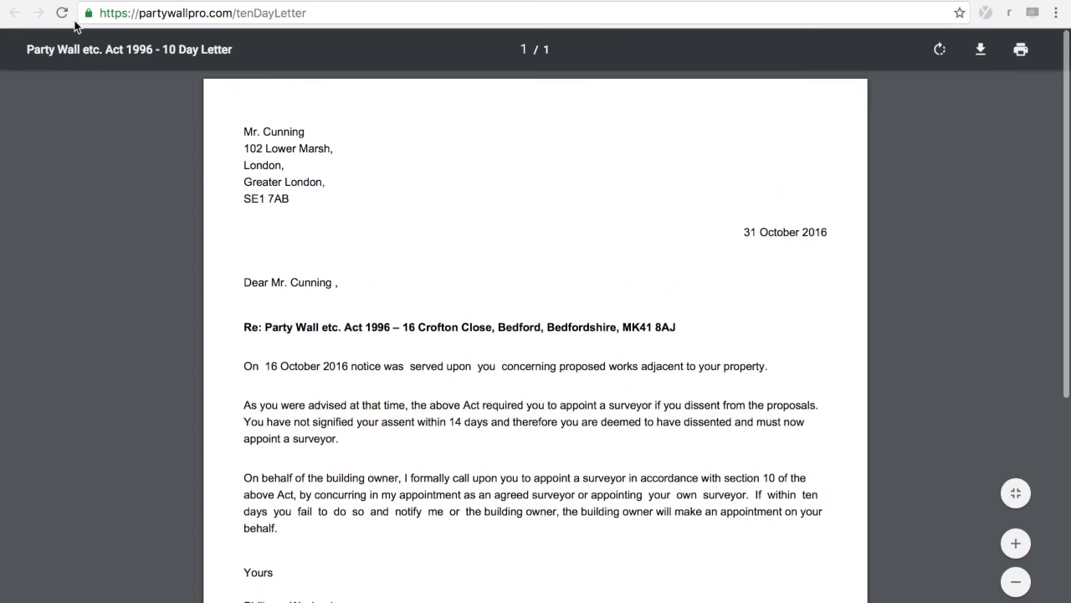
Step: Close the letter PDF, dismiss the 10 Day Letter dialog, and expand the second Crofton Close notice
key("super+w")
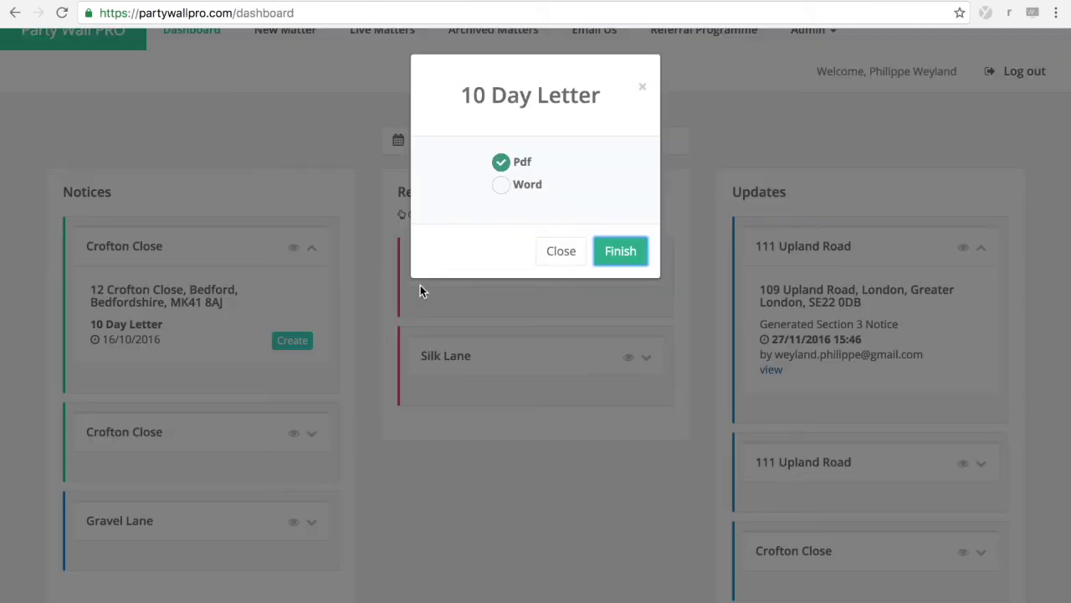
left_click(560, 250)
scroll(561, 450, "down", 1)
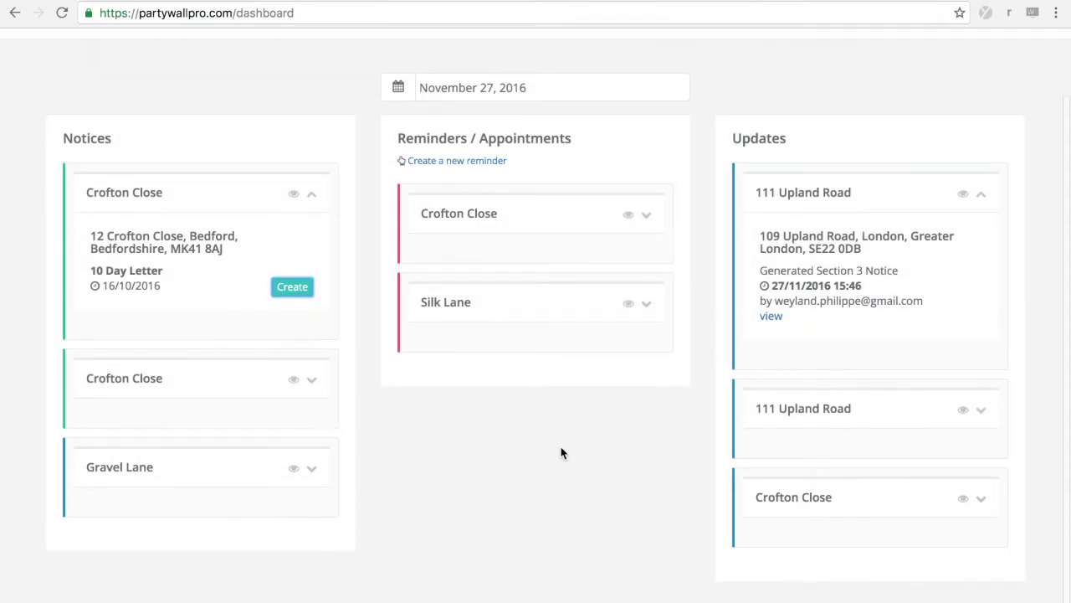
scroll(562, 453, "up", 1)
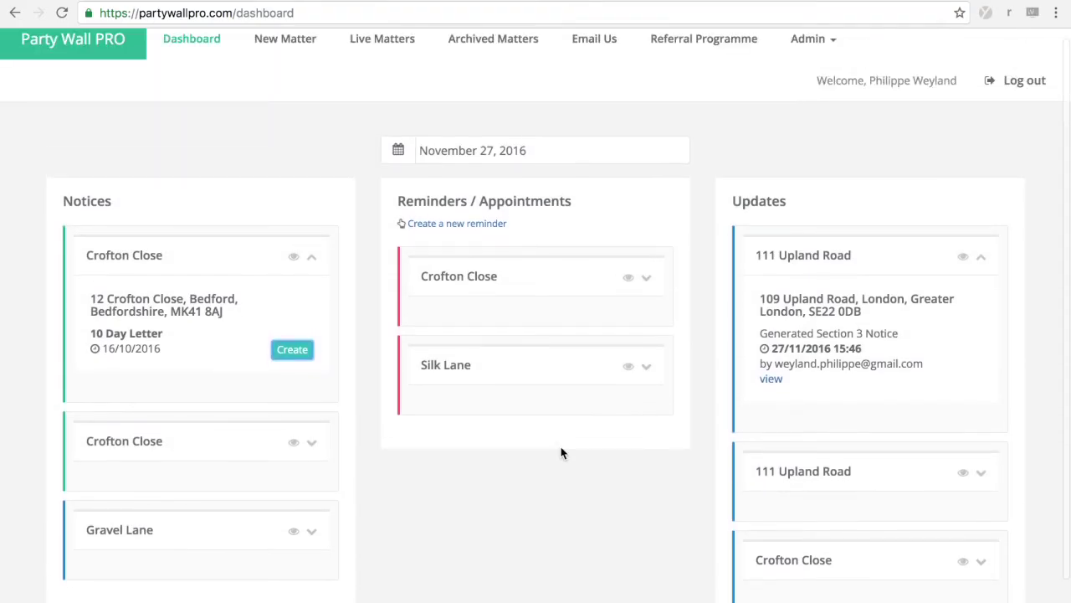
left_click(314, 448)
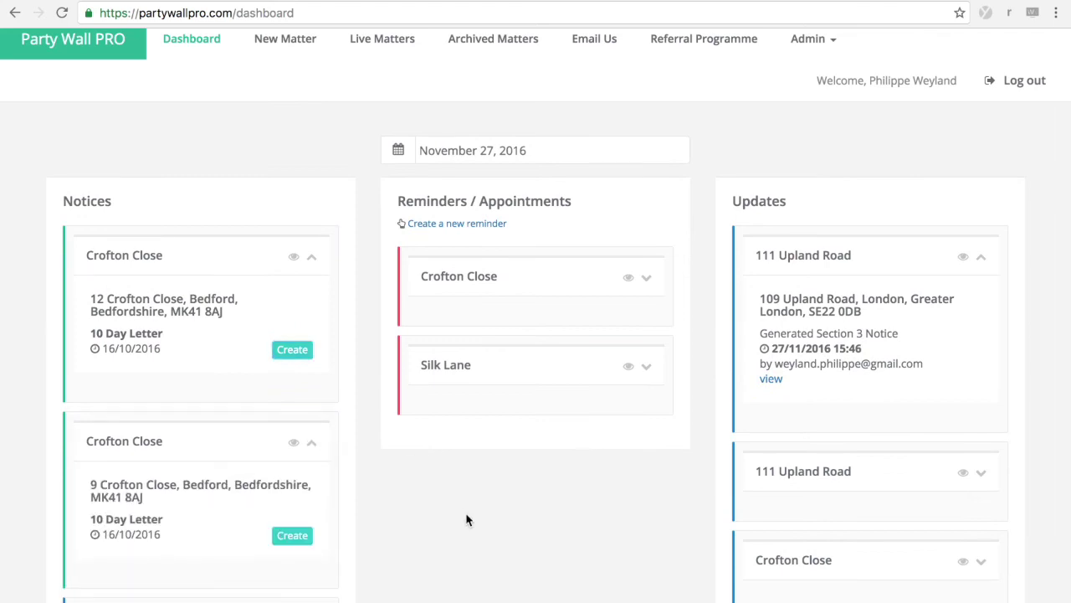
scroll(466, 520, "down", 1)
scroll(466, 520, "up", 1)
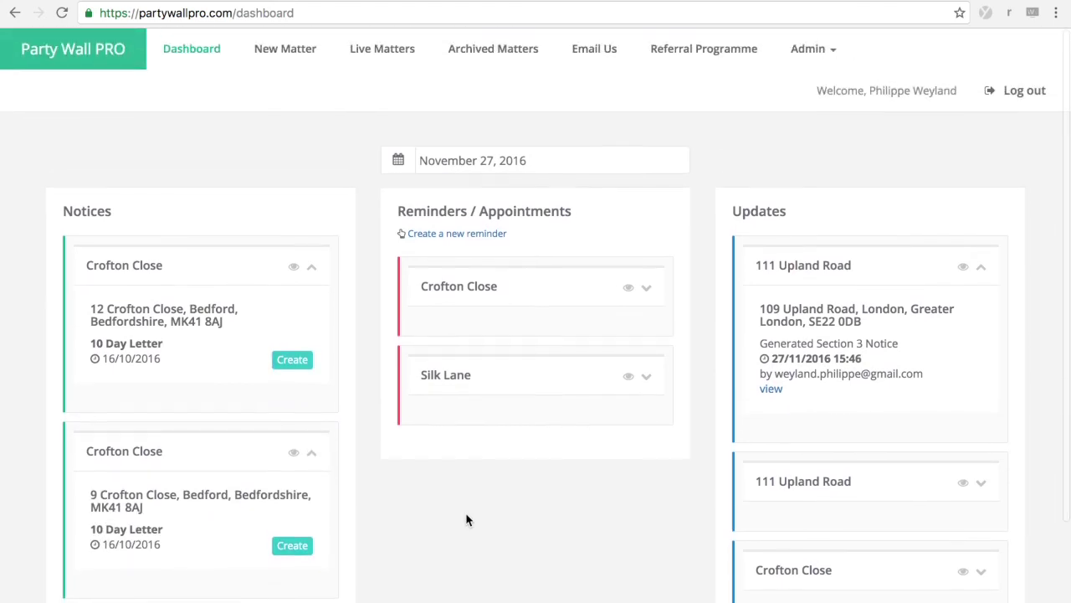
scroll(466, 520, "down", 2)
scroll(466, 520, "up", 2)
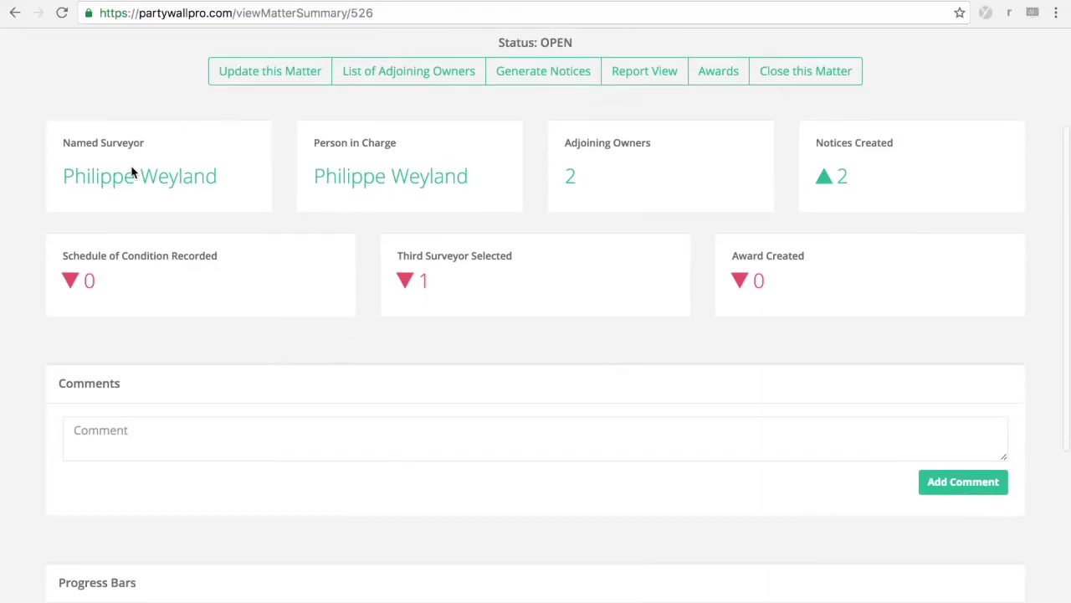
scroll(131, 172, "down", 2)
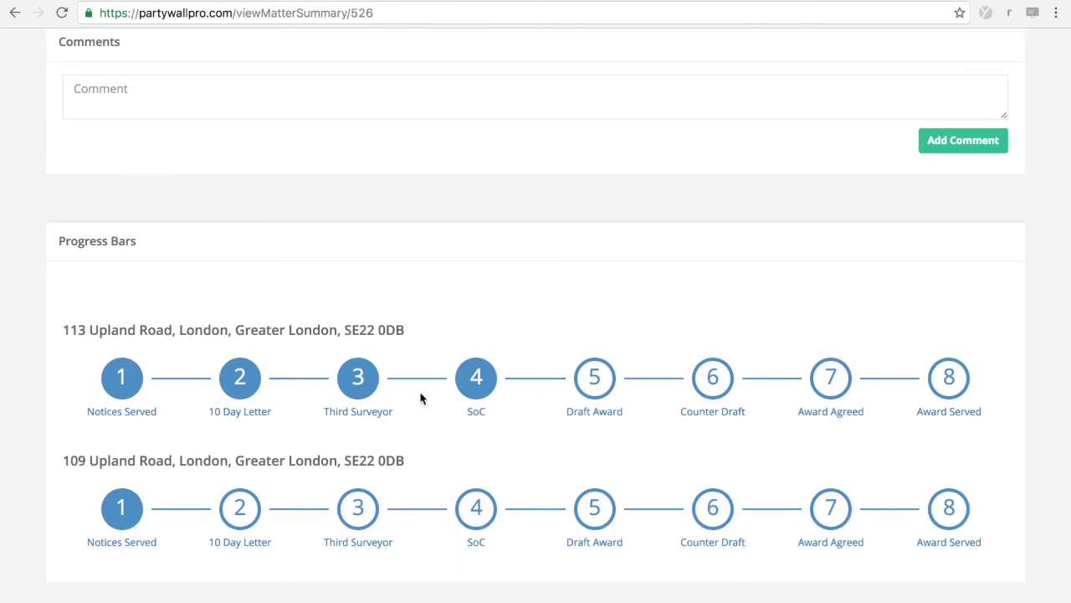
scroll(421, 408, "up", 3)
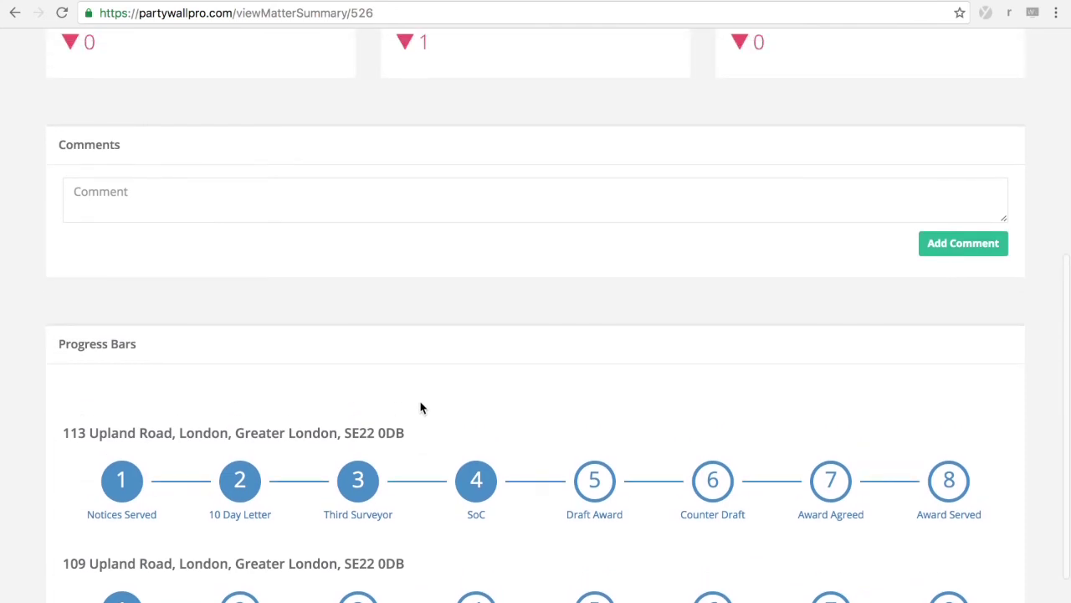
scroll(421, 408, "up", 2)
scroll(421, 407, "down", 4)
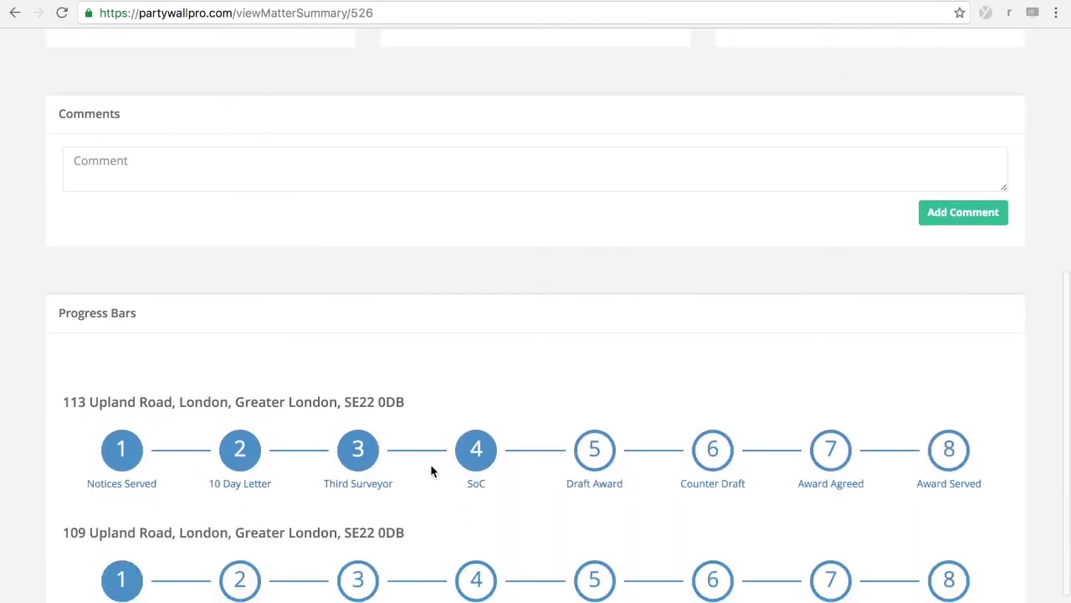
scroll(536, 356, "up", 8)
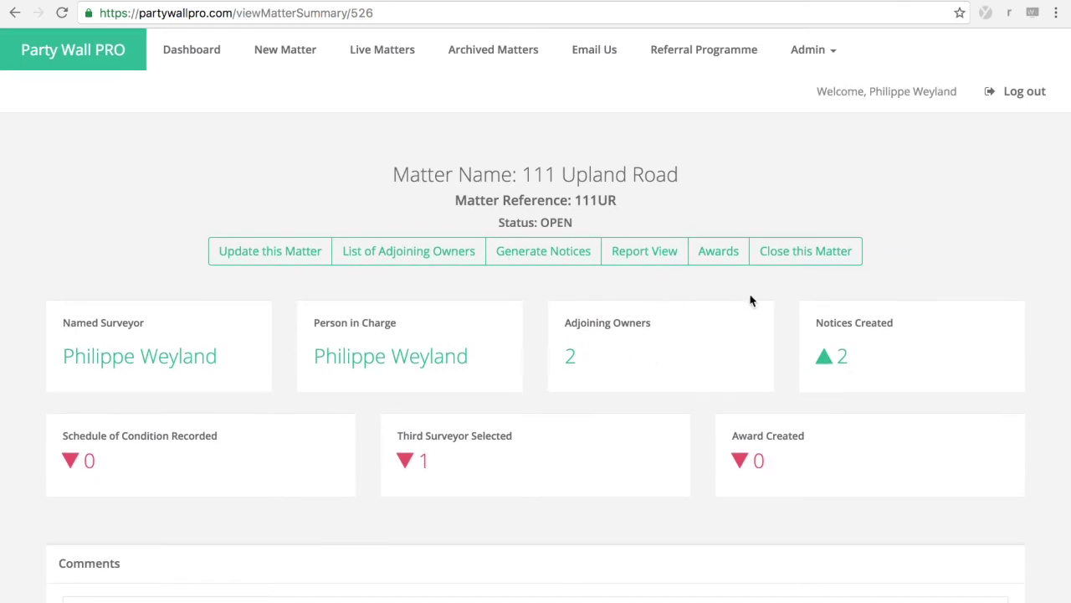
left_click(723, 255)
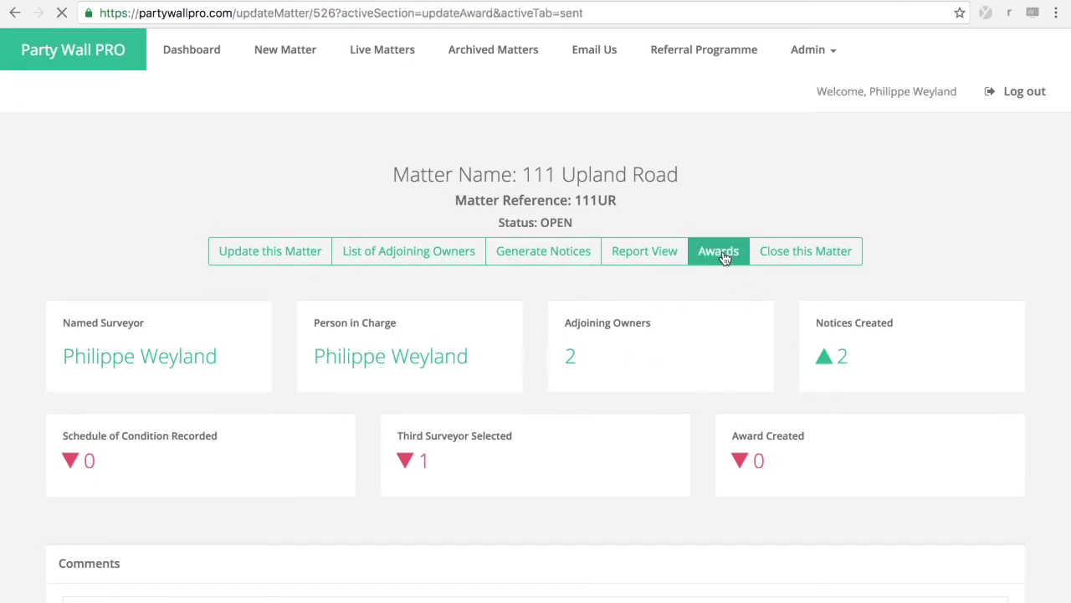
scroll(484, 419, "down", 3)
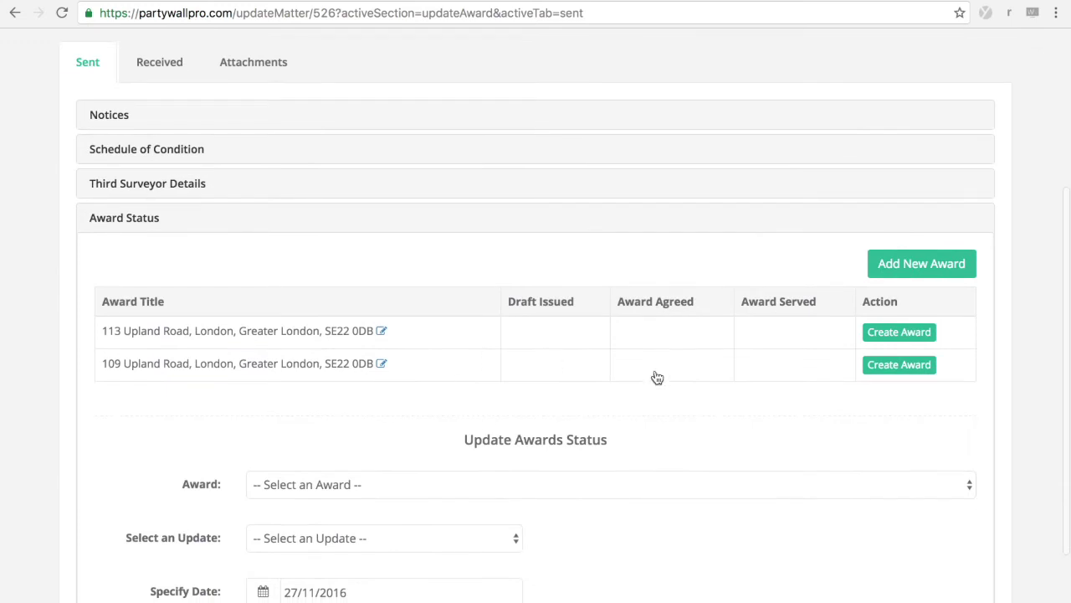
scroll(687, 393, "down", 1)
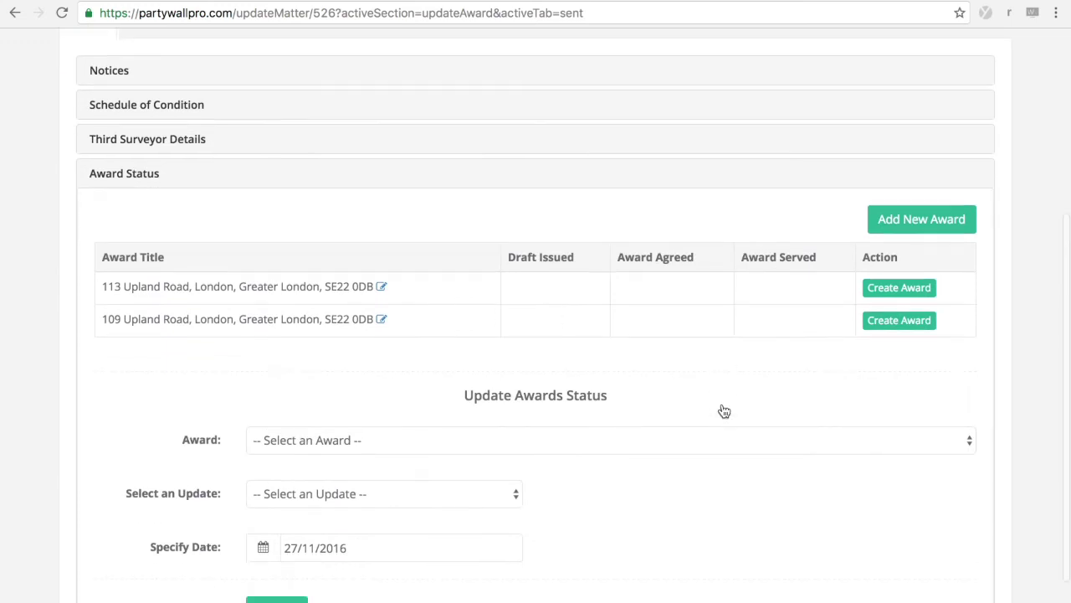
left_click(880, 287)
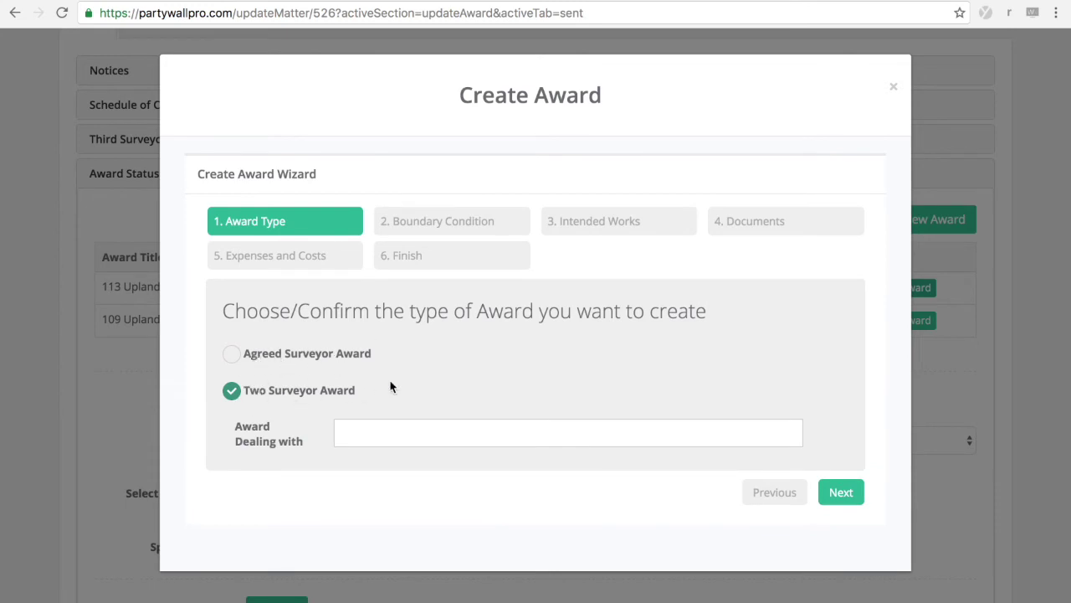
left_click(357, 439)
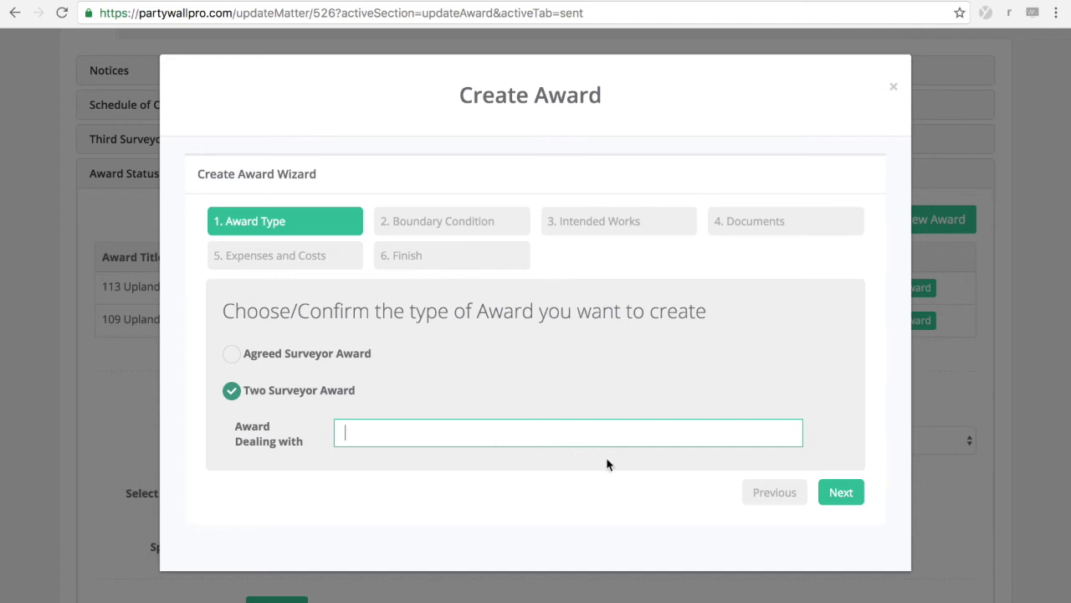
left_click(842, 493)
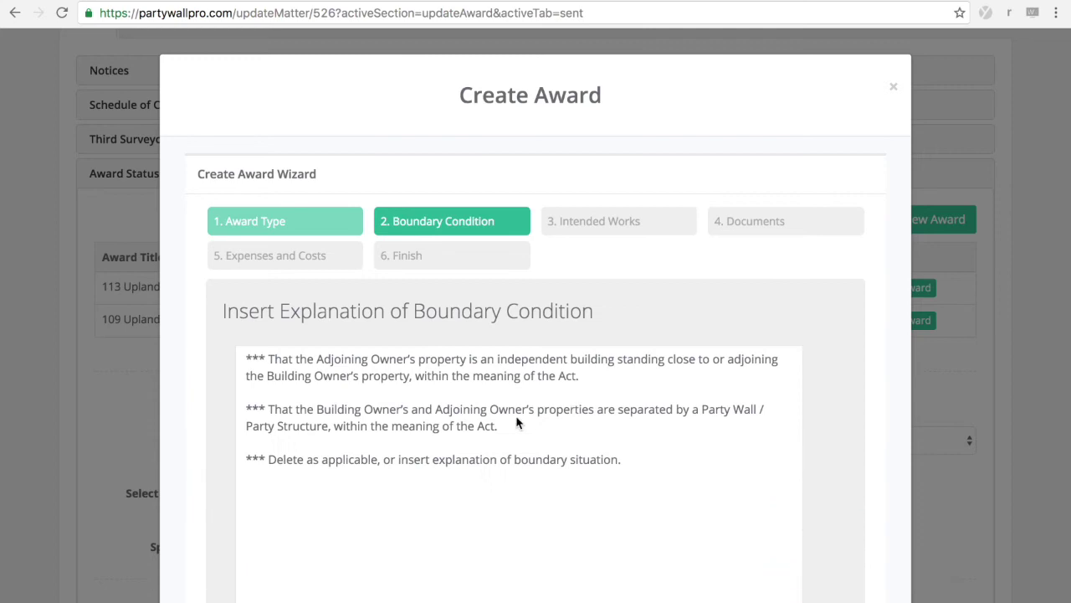
Step: Delete the independent-building paragraph, 'Delete as applicable' line and '/ Party Structure,', then continue
scroll(502, 418, "down", 2)
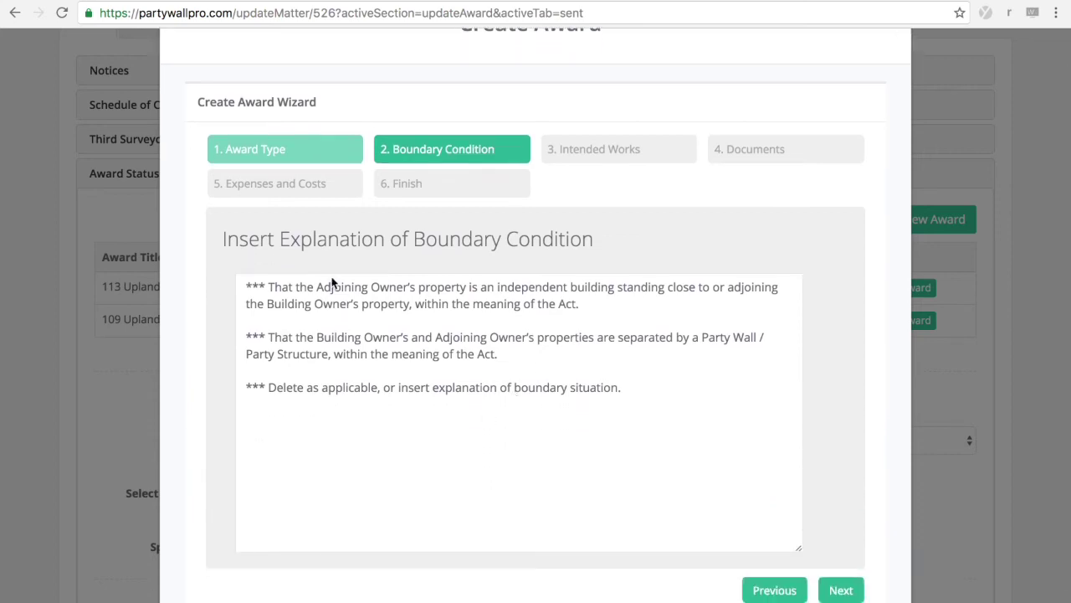
left_click(308, 309)
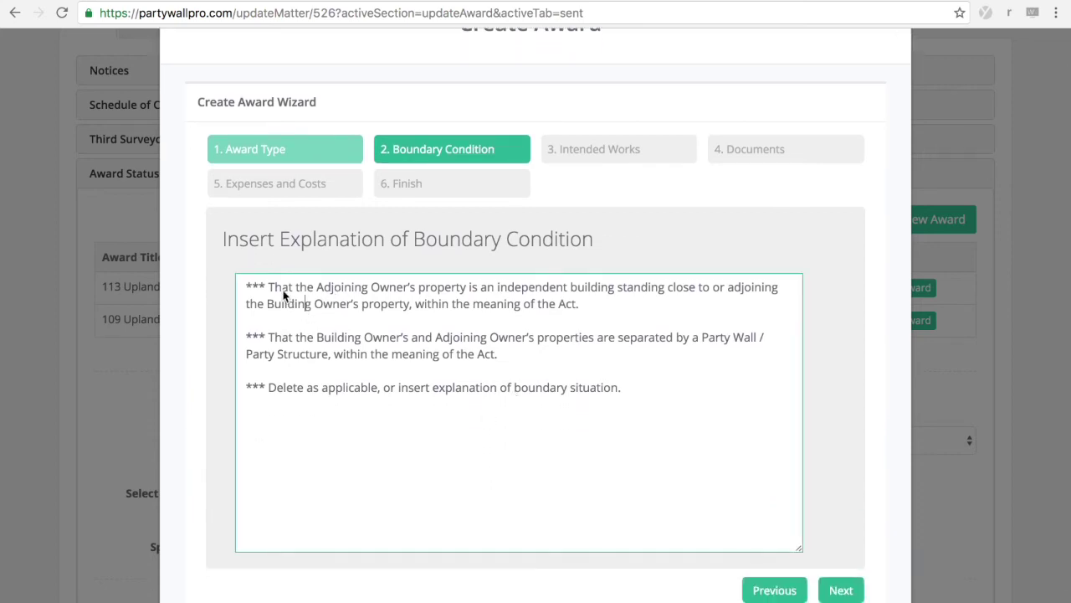
left_click_drag(245, 288, 268, 329)
key("BackSpace")
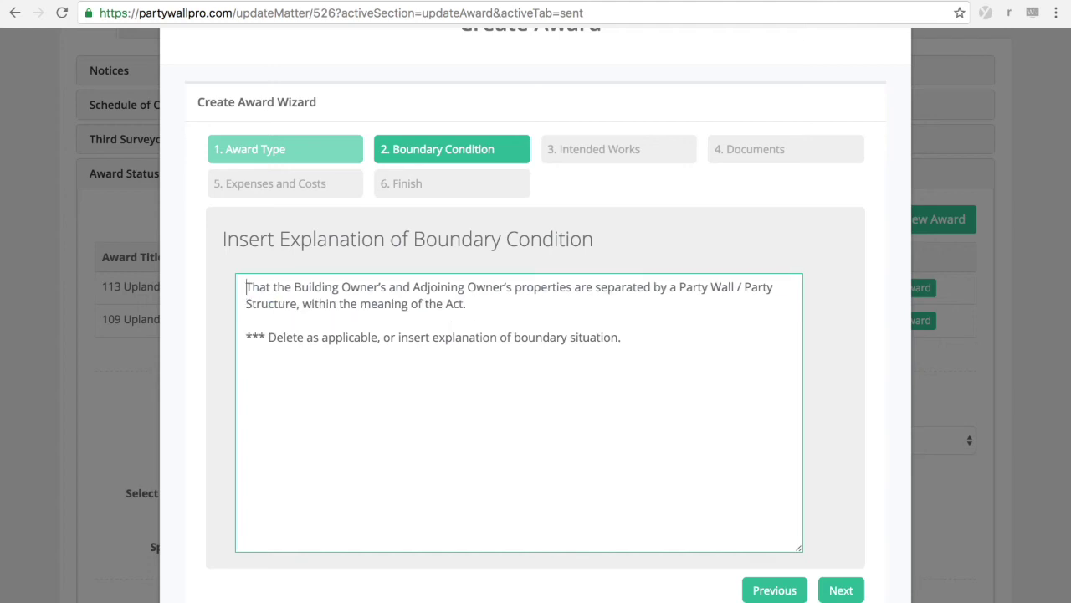
left_click_drag(248, 337, 645, 344)
key("BackSpace")
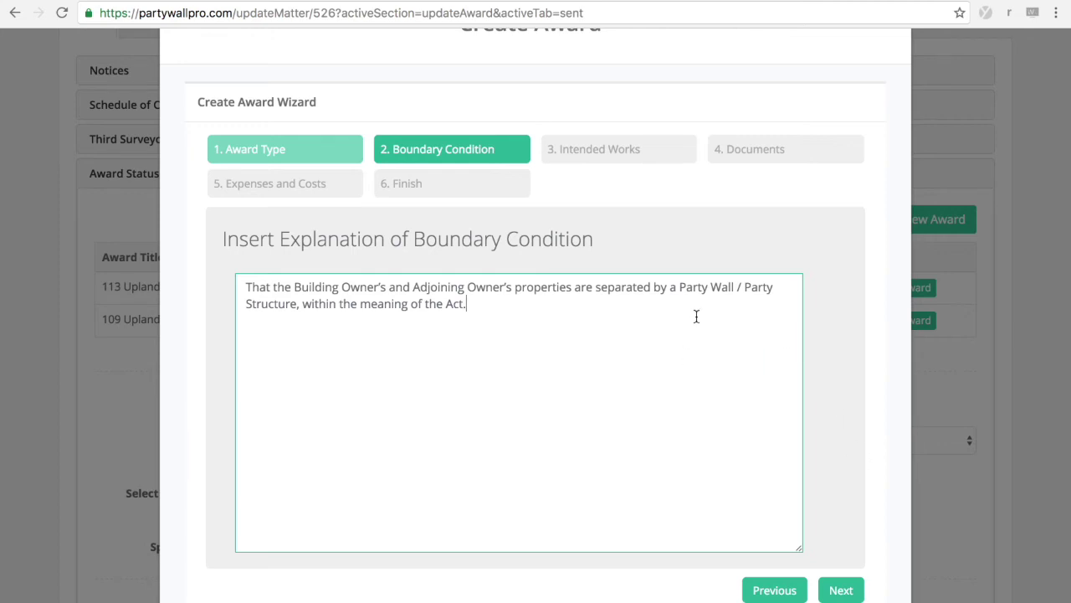
left_click_drag(740, 287, 303, 300)
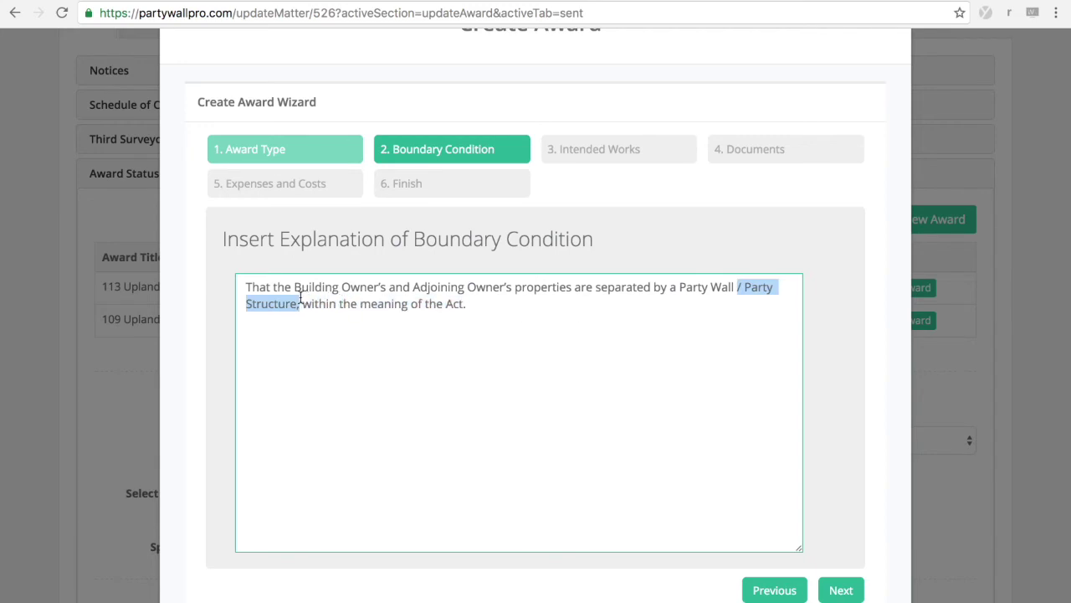
key("BackSpace")
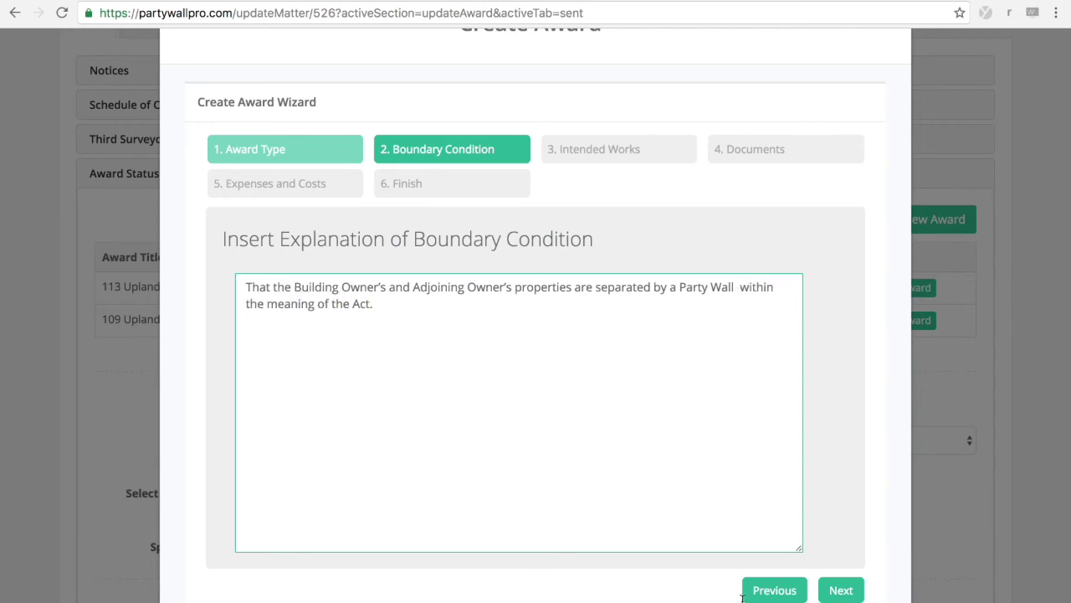
left_click(844, 591)
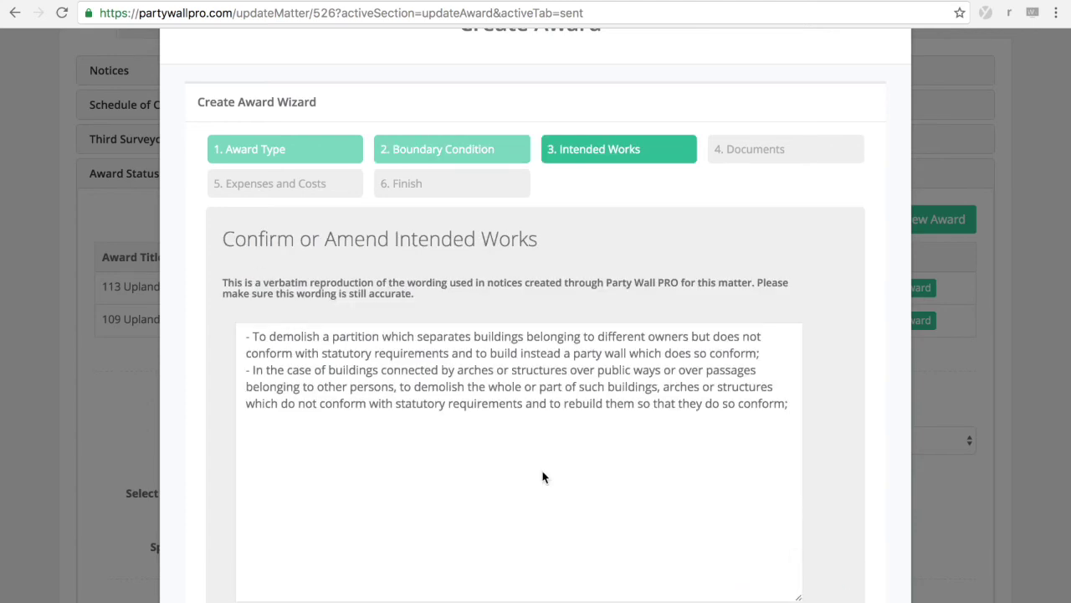
Step: Keep the default intended works text and pass the Documents step without adding any document
left_click(539, 388)
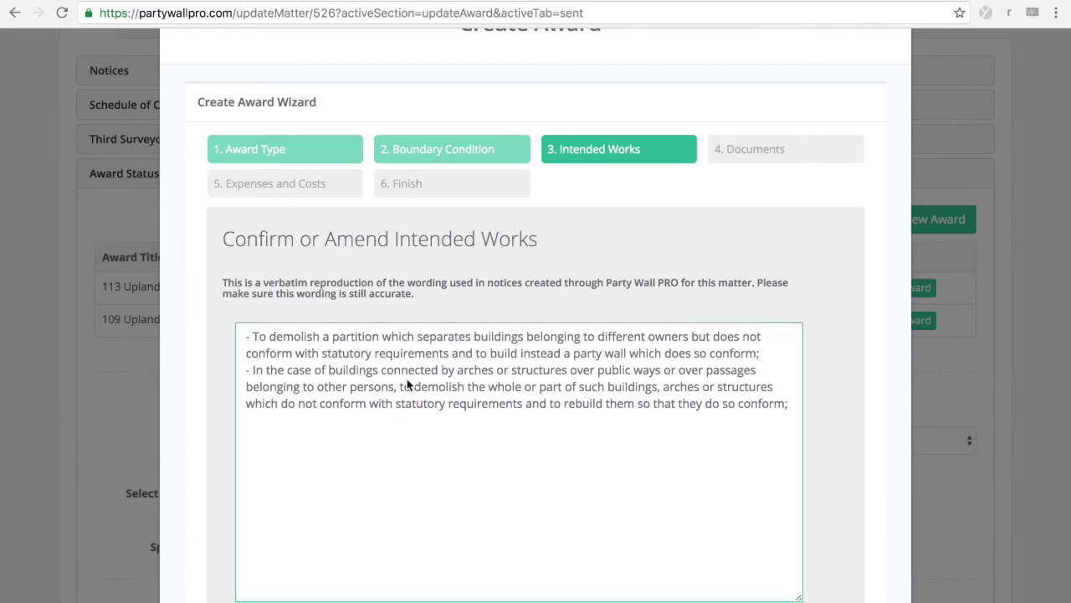
scroll(434, 426, "down", 2)
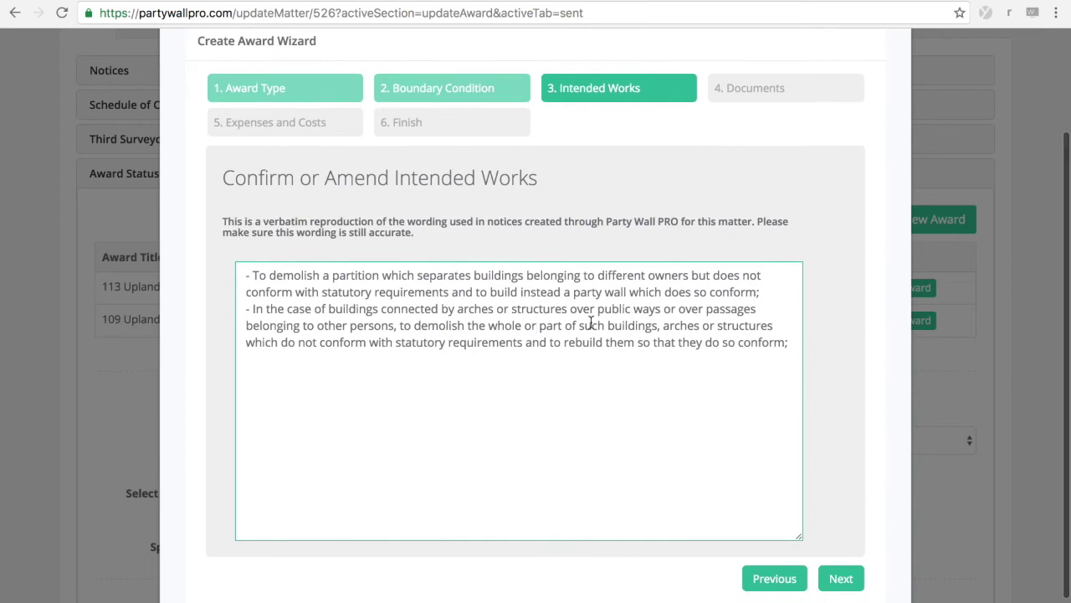
left_click(849, 584)
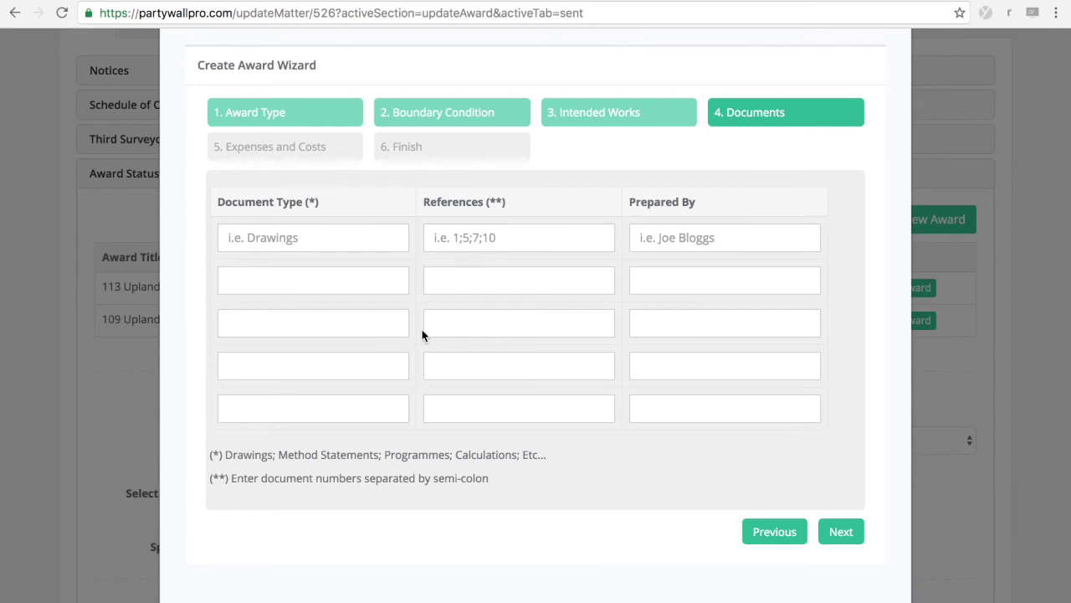
left_click(306, 240)
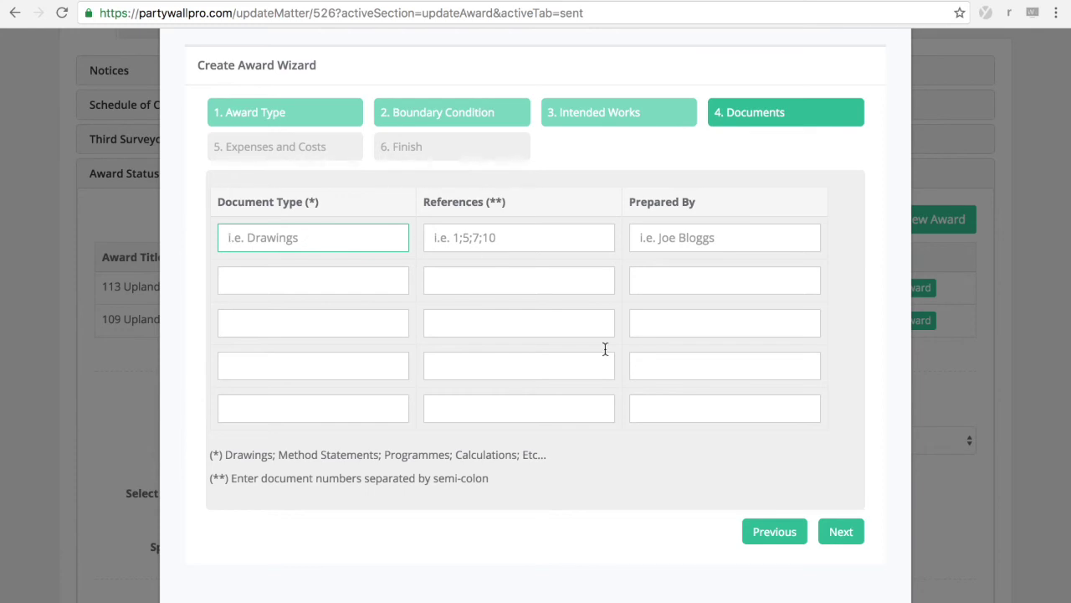
left_click(842, 532)
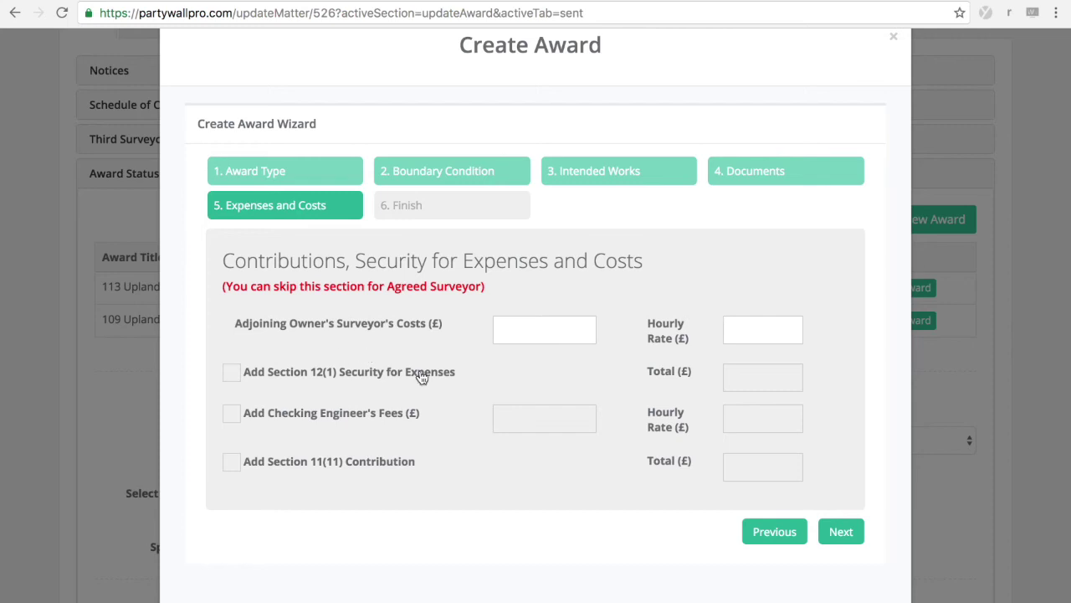
Step: Enter costs £1300 at £110/hour and £1300 Section 12(1) security, leaving checking engineer's fees unticked
left_click(529, 334)
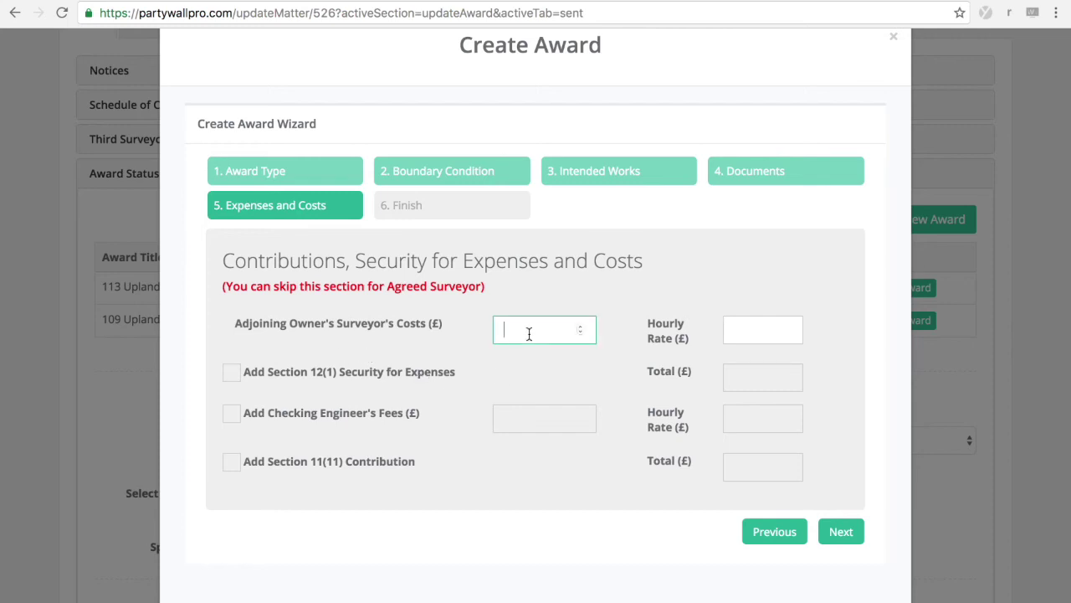
type("1300")
left_click(733, 331)
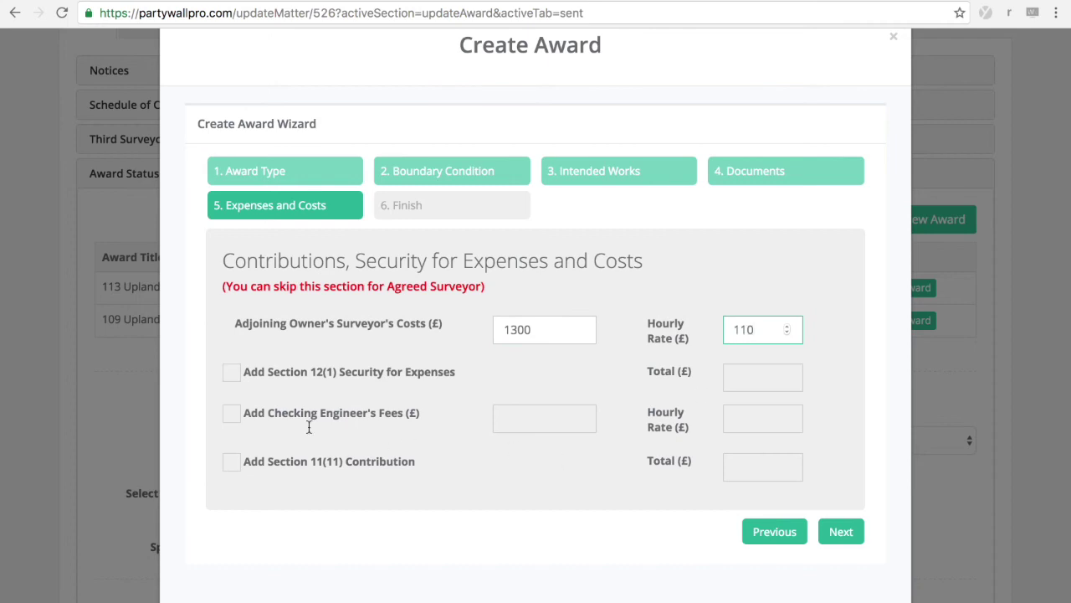
left_click(231, 374)
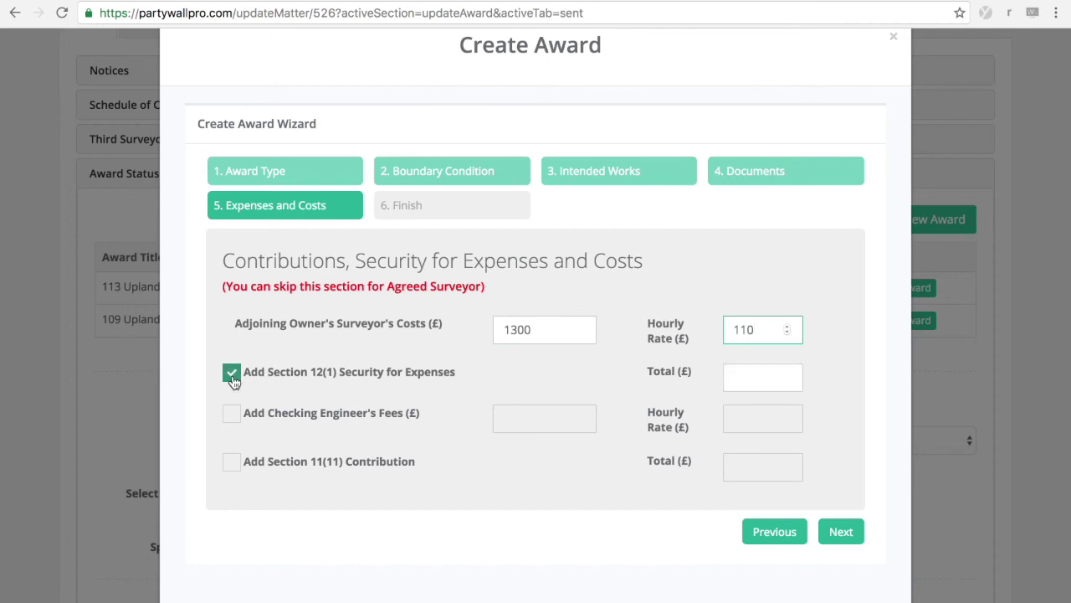
left_click(755, 376)
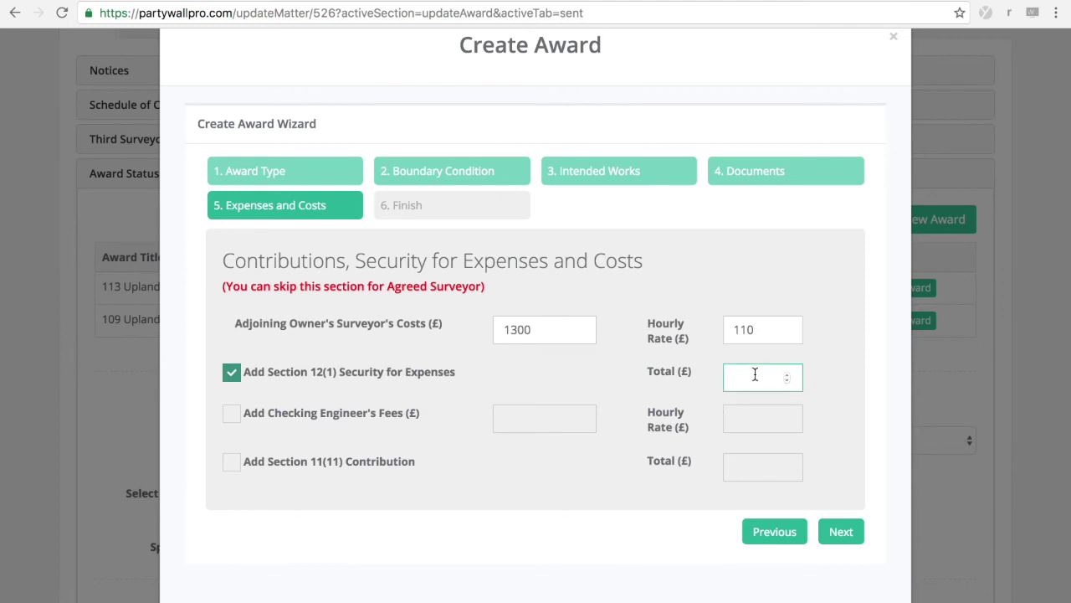
type("1300")
left_click(542, 388)
left_click(232, 422)
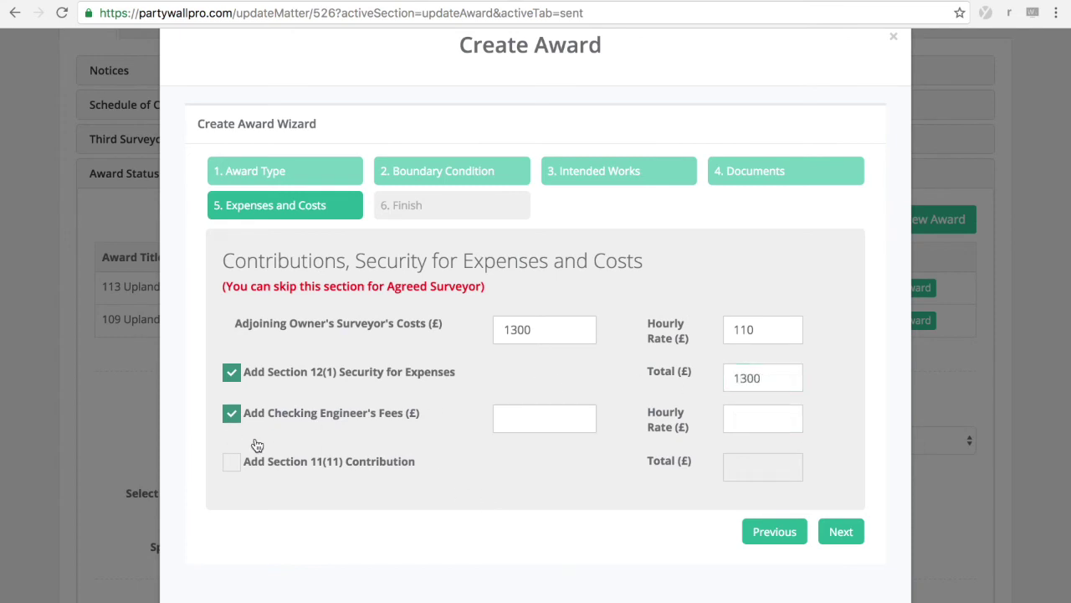
left_click(233, 415)
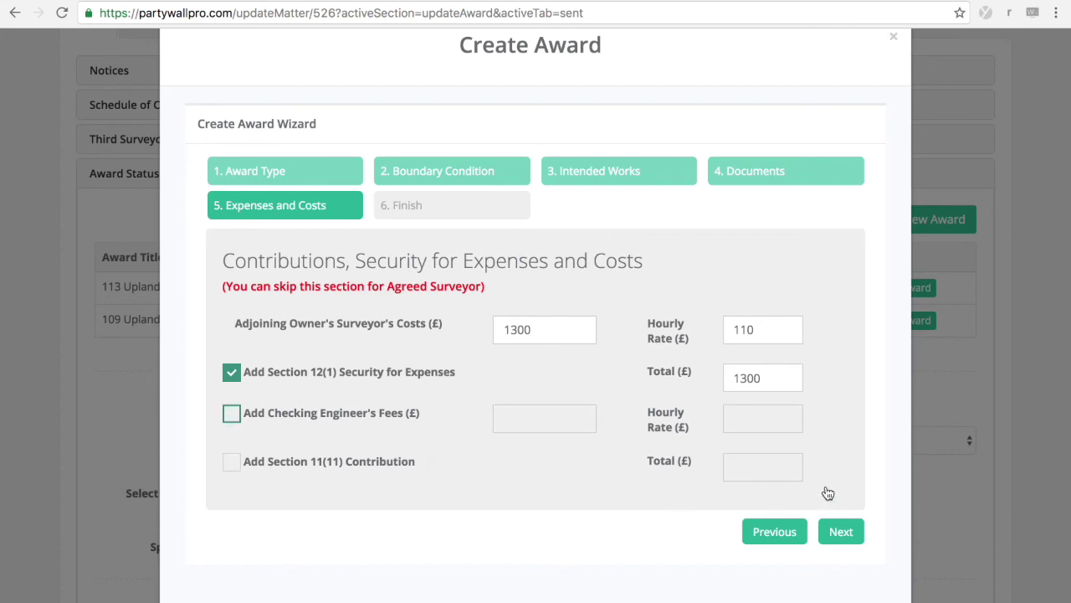
left_click(842, 532)
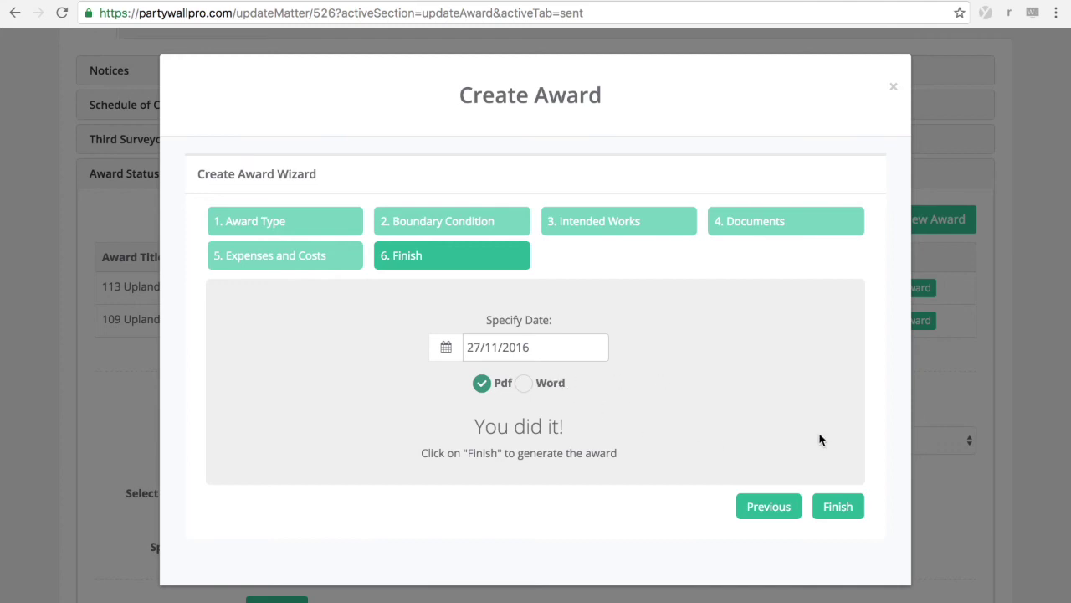
Step: Generate the award as a PDF dated 27/11/2016 and open the 11-page award1 (25).pdf
left_click(840, 505)
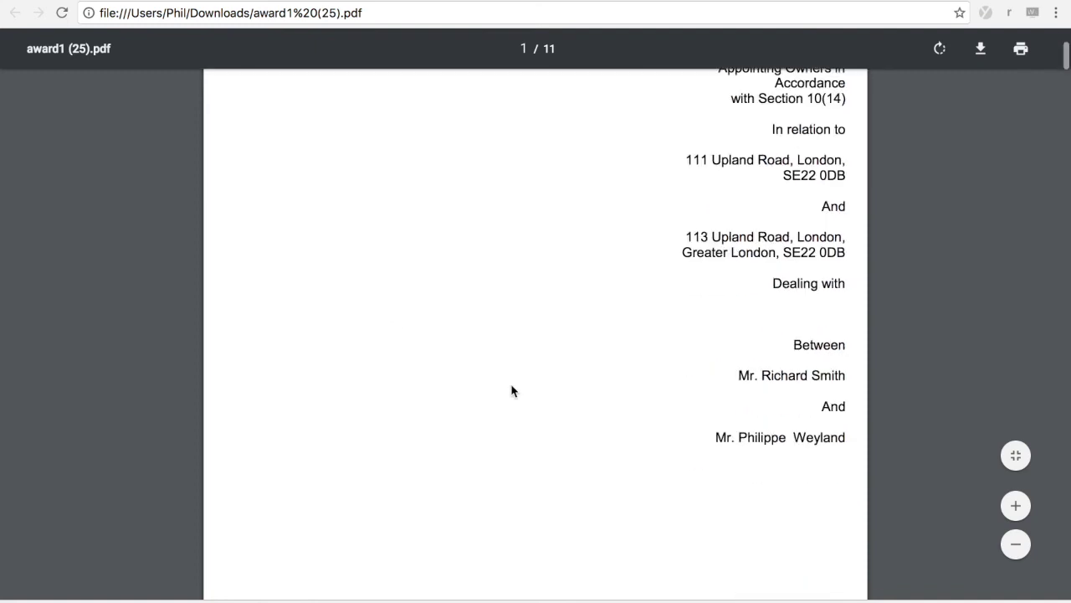
Step: Scroll through the award PDF from the cover page to page 4's clauses 3 and 4
scroll(512, 391, "down", 8)
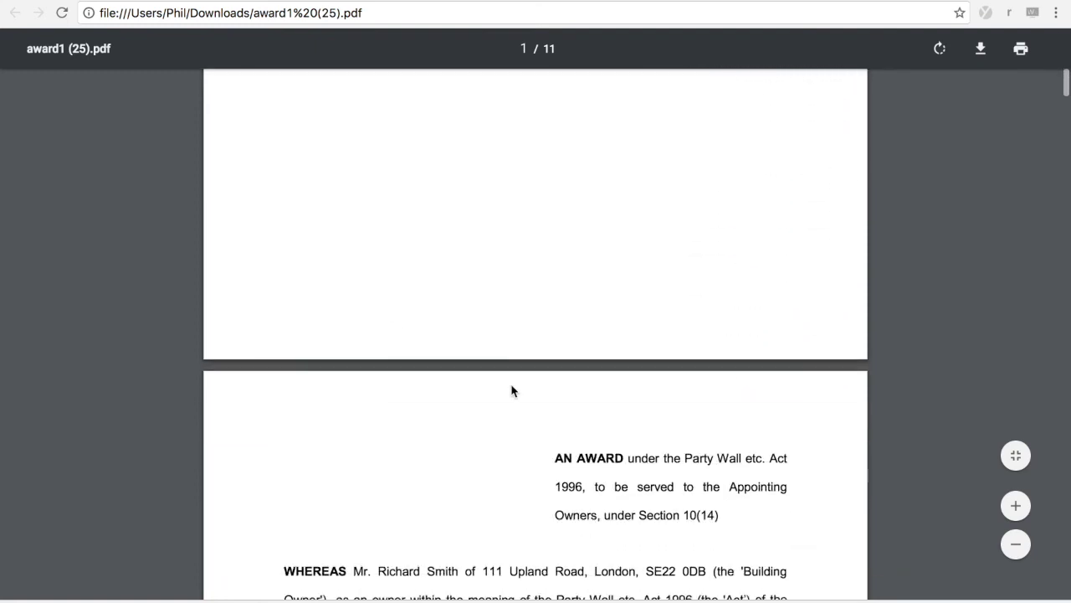
scroll(513, 391, "down", 4)
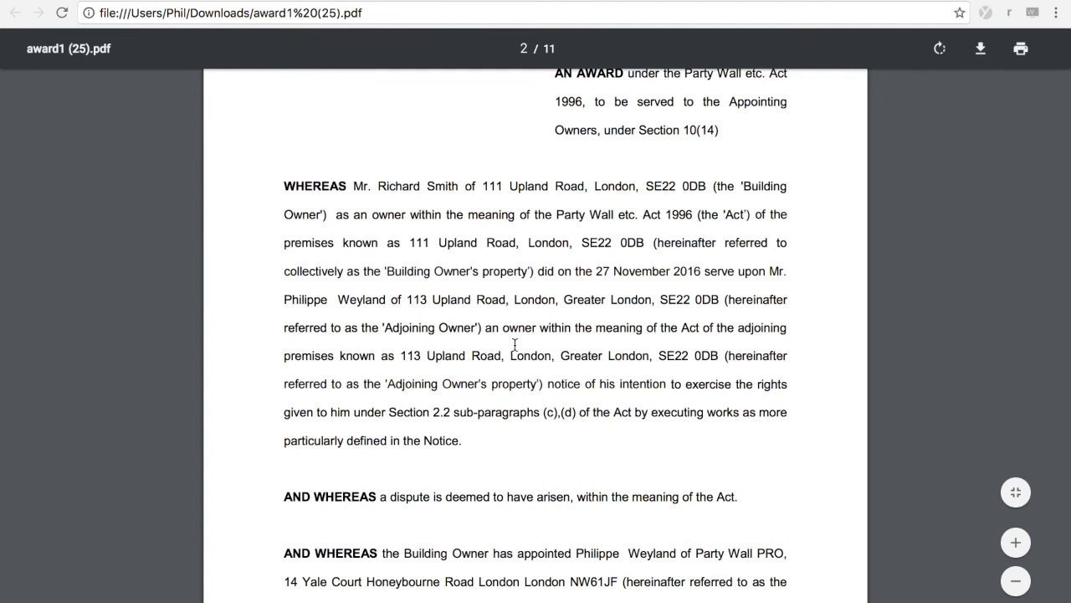
scroll(514, 344, "up", 1)
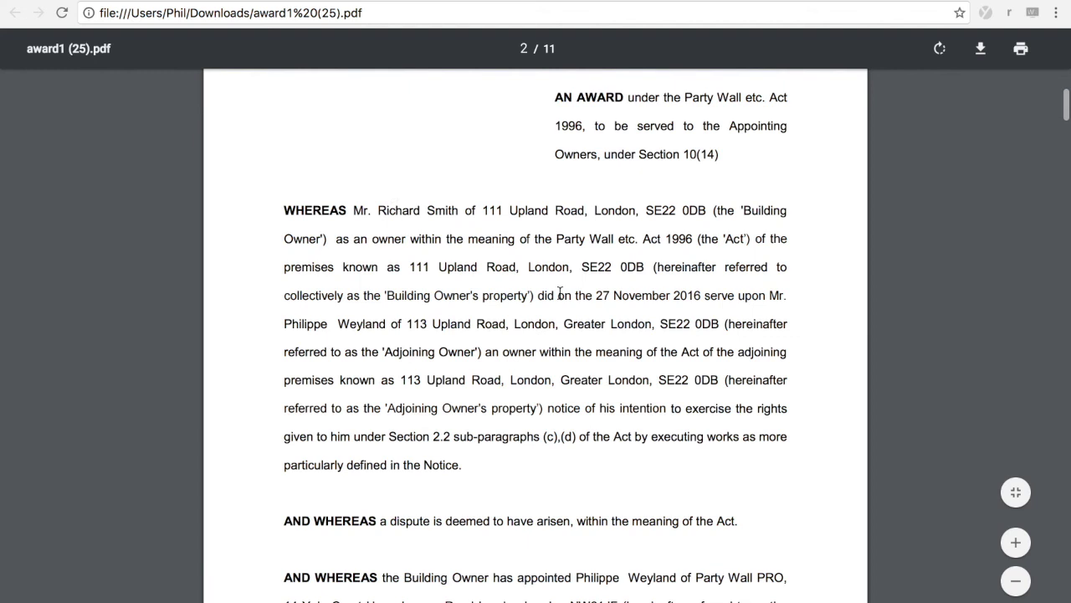
scroll(560, 293, "down", 3)
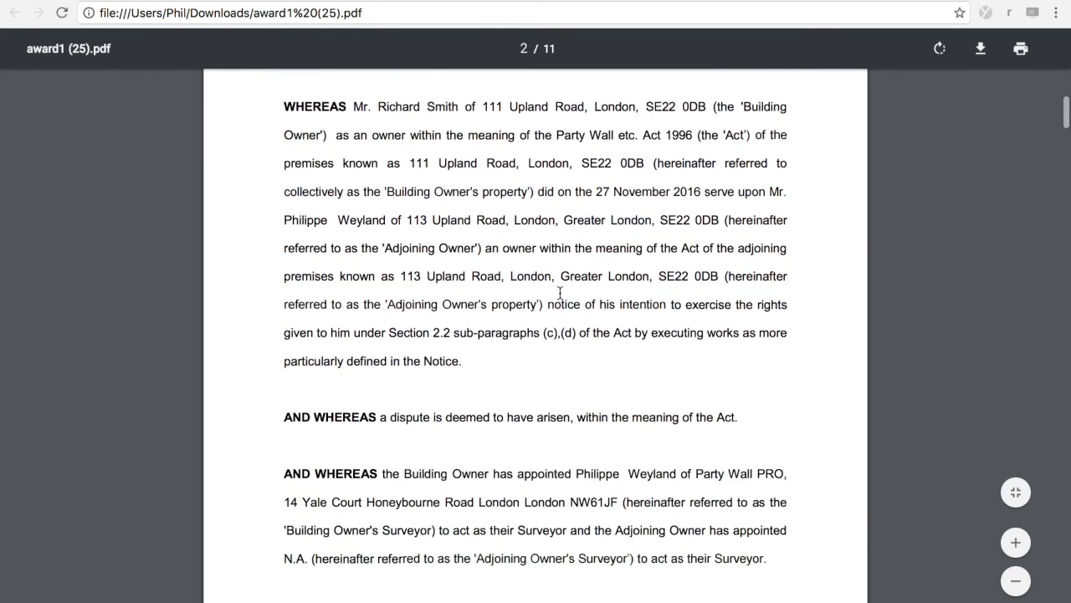
scroll(560, 293, "down", 1)
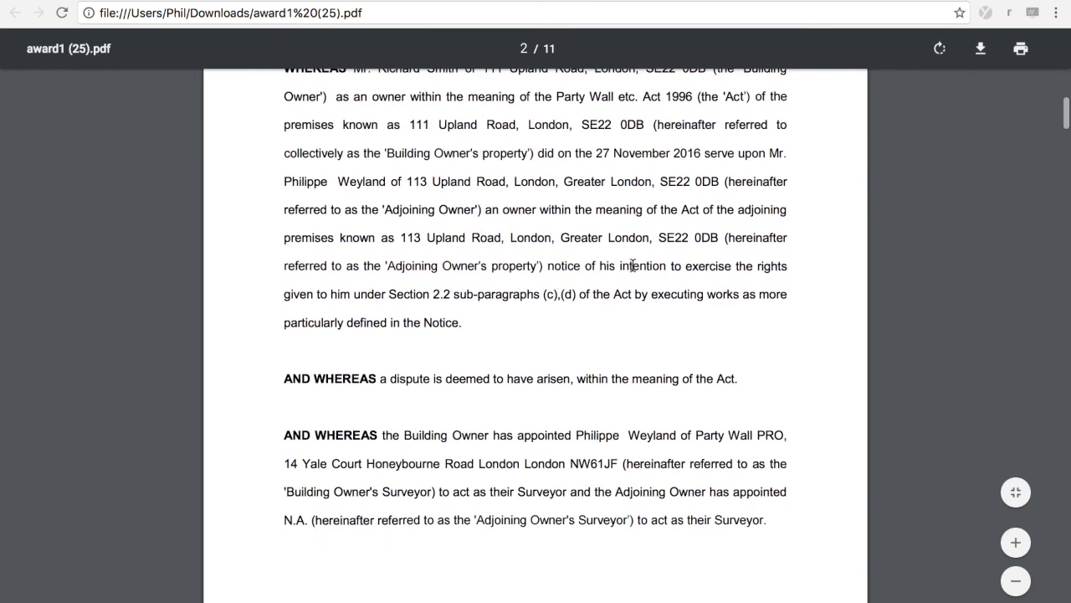
scroll(633, 265, "down", 1)
scroll(633, 265, "down", 2)
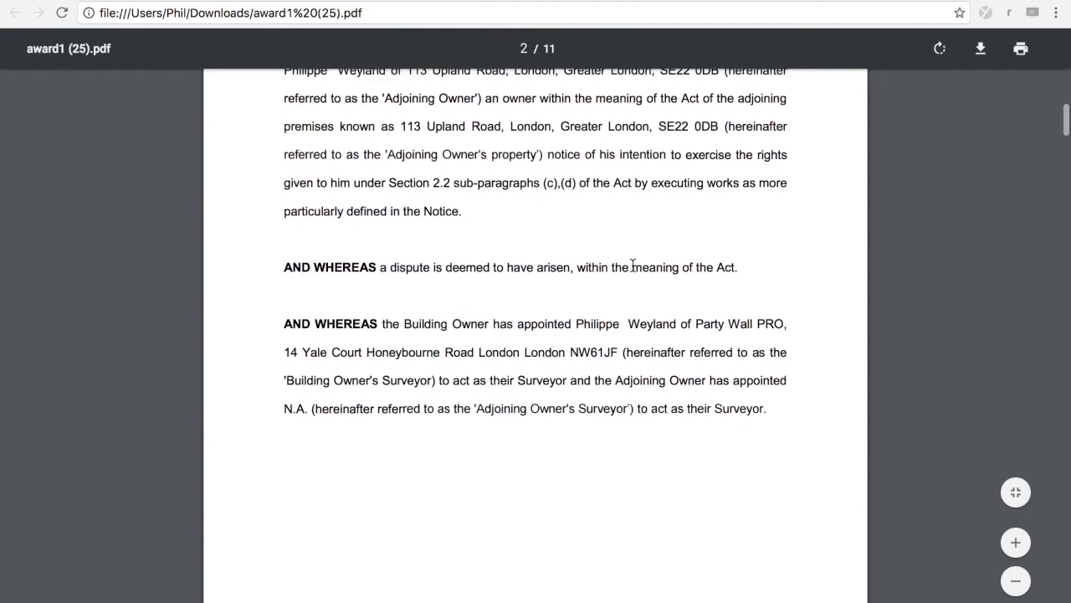
scroll(633, 266, "down", 2)
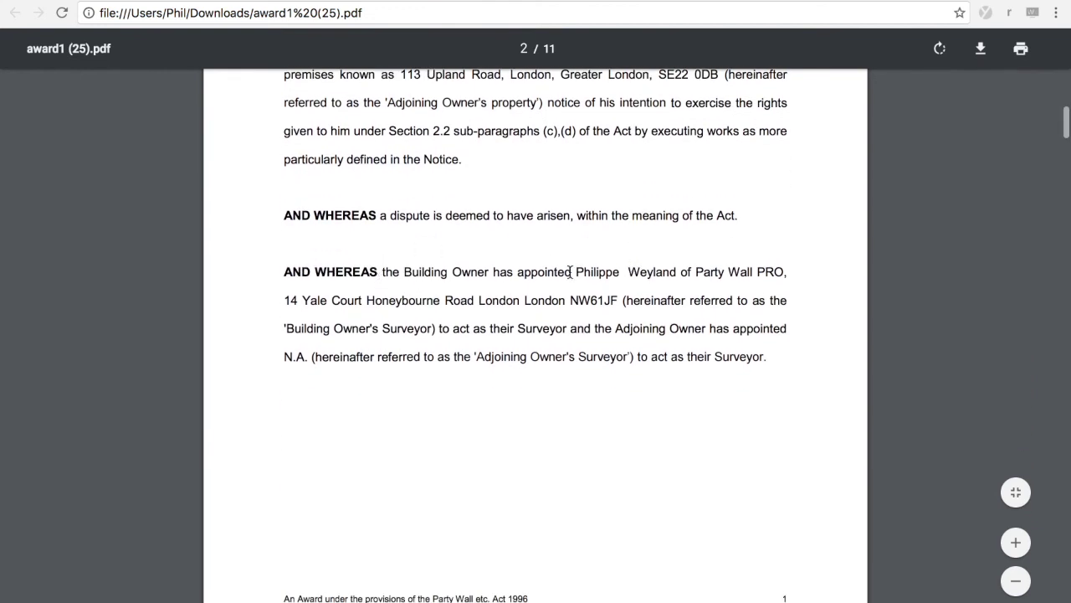
scroll(570, 271, "down", 2)
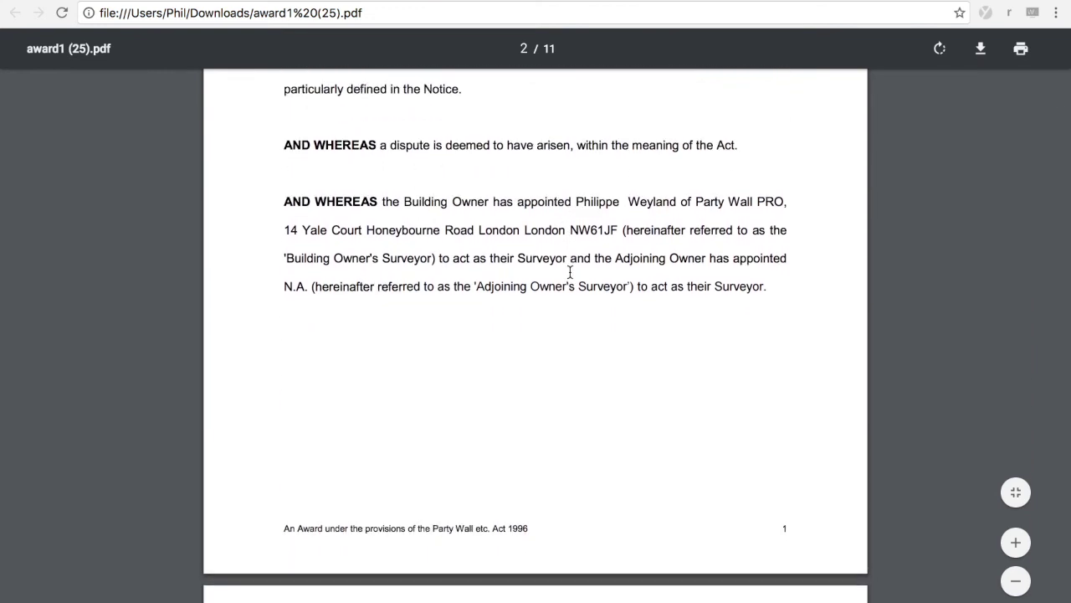
scroll(570, 271, "up", 3)
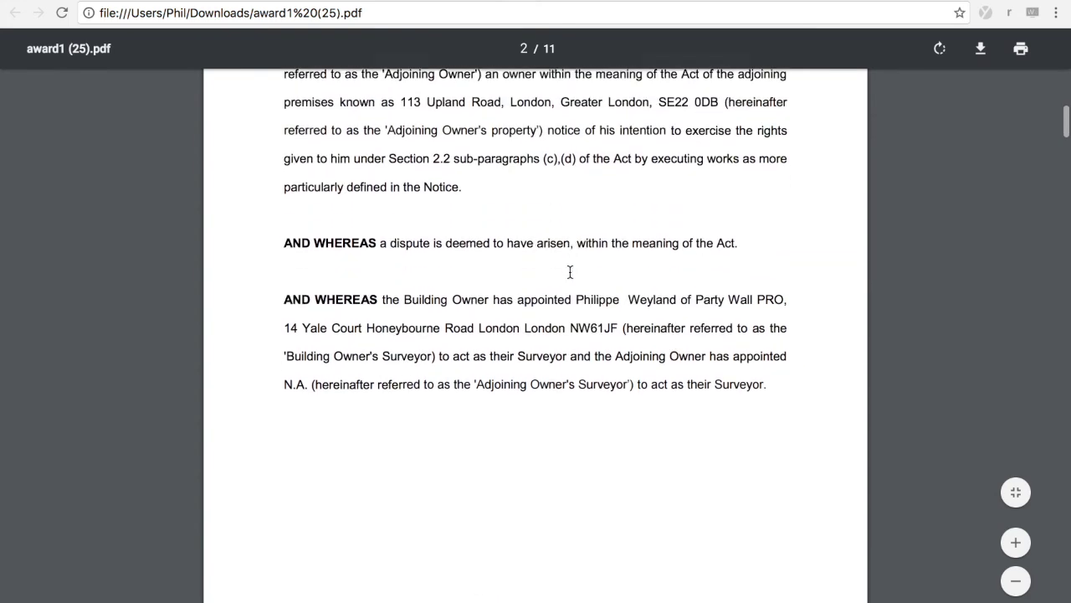
scroll(570, 271, "down", 3)
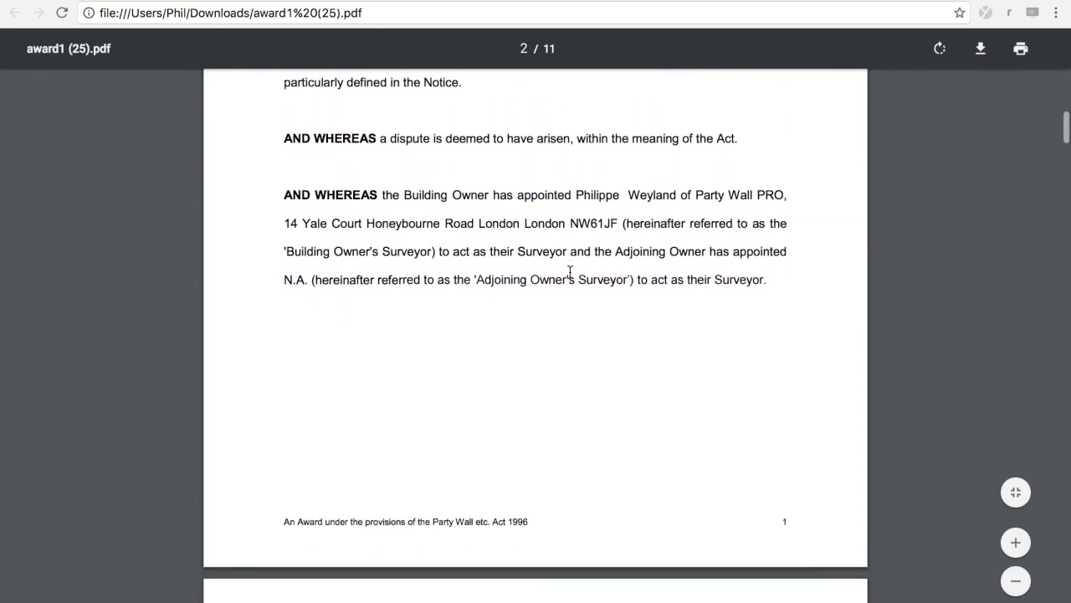
scroll(570, 271, "down", 5)
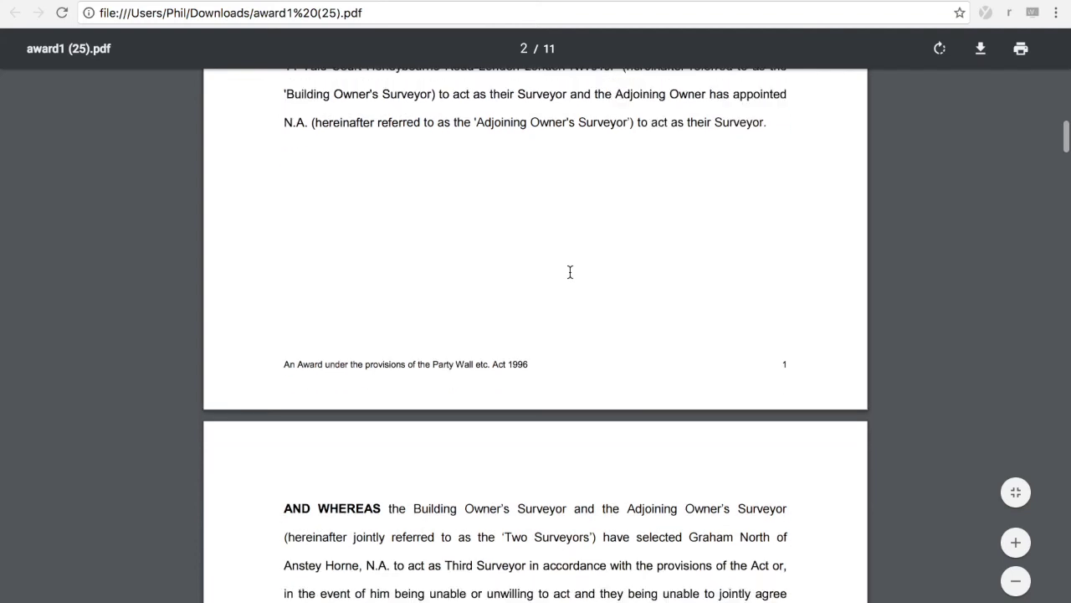
scroll(570, 272, "down", 4)
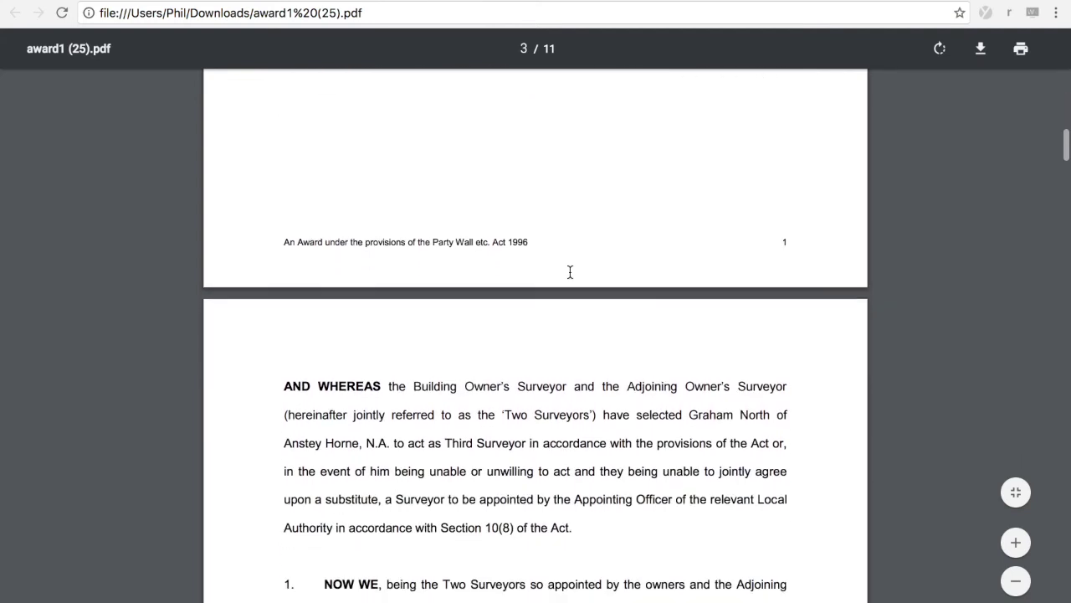
scroll(570, 271, "down", 2)
scroll(566, 347, "down", 2)
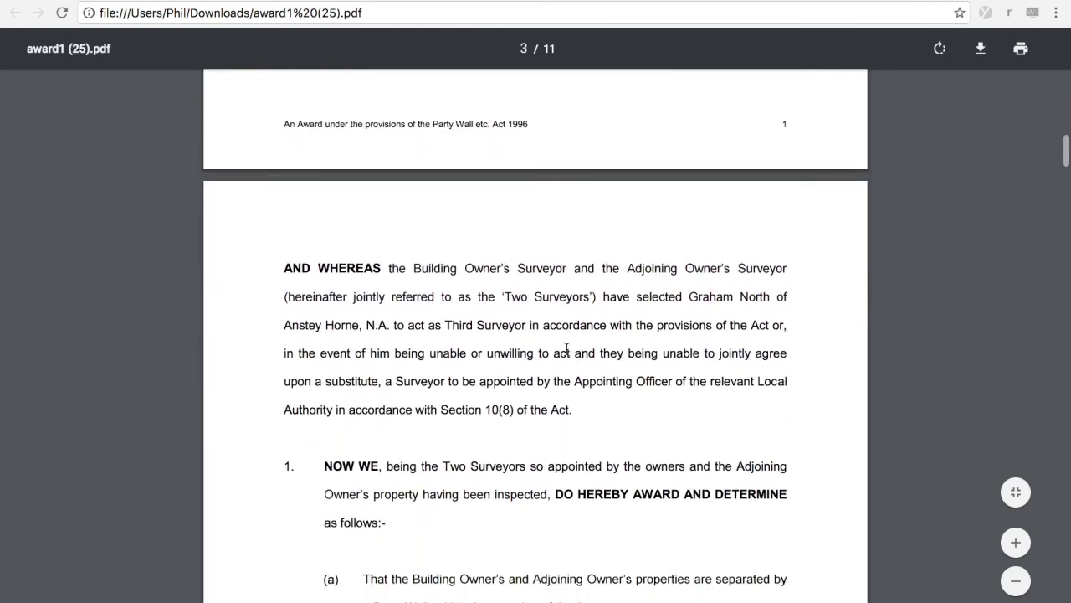
scroll(567, 348, "down", 1)
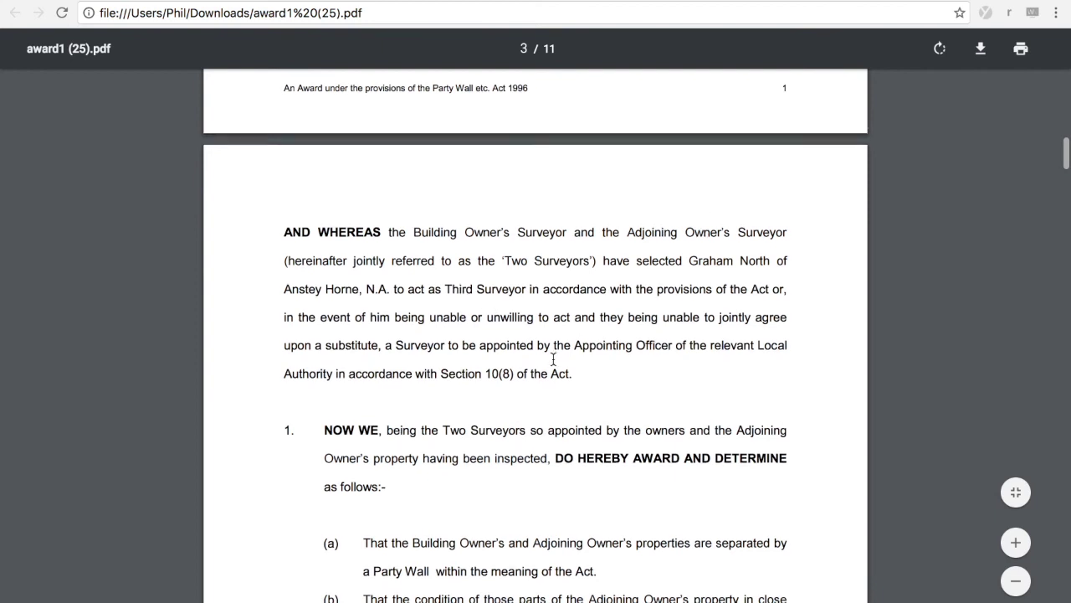
scroll(555, 358, "down", 6)
scroll(553, 359, "down", 1)
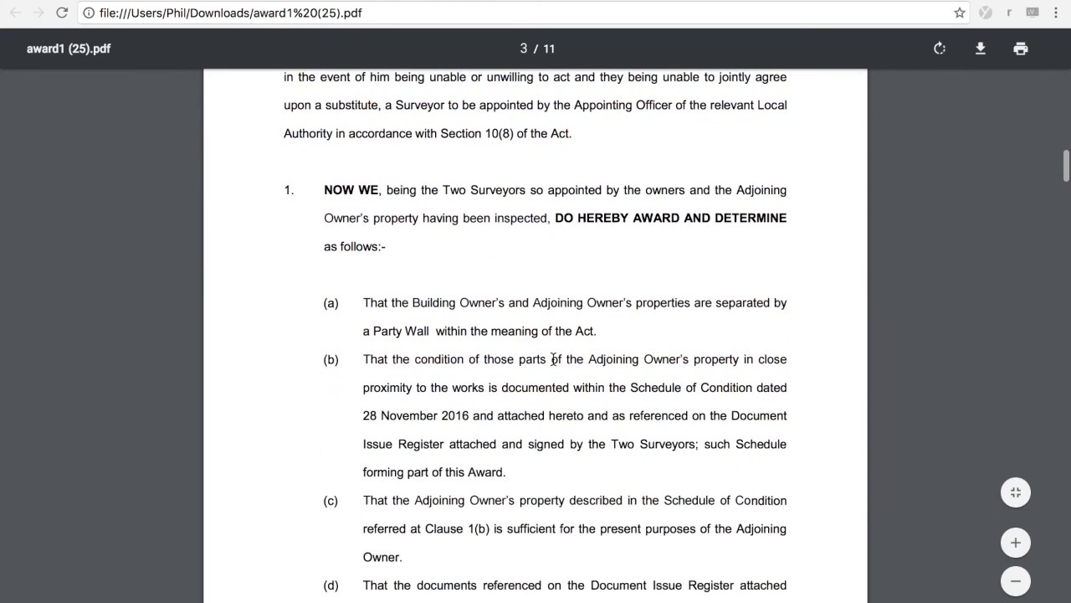
scroll(553, 359, "down", 3)
scroll(553, 359, "down", 5)
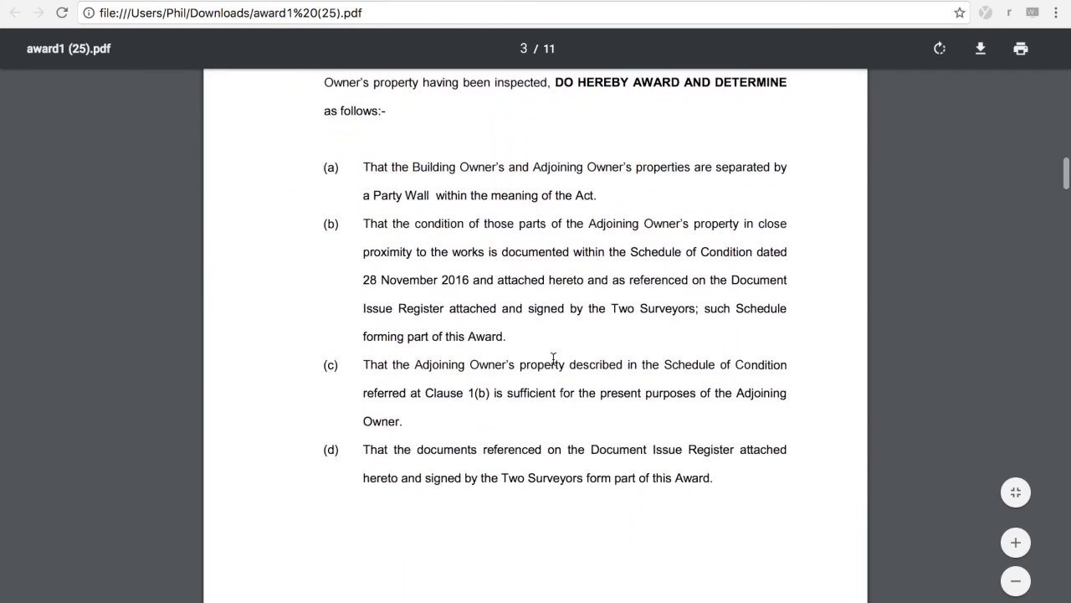
scroll(554, 359, "down", 11)
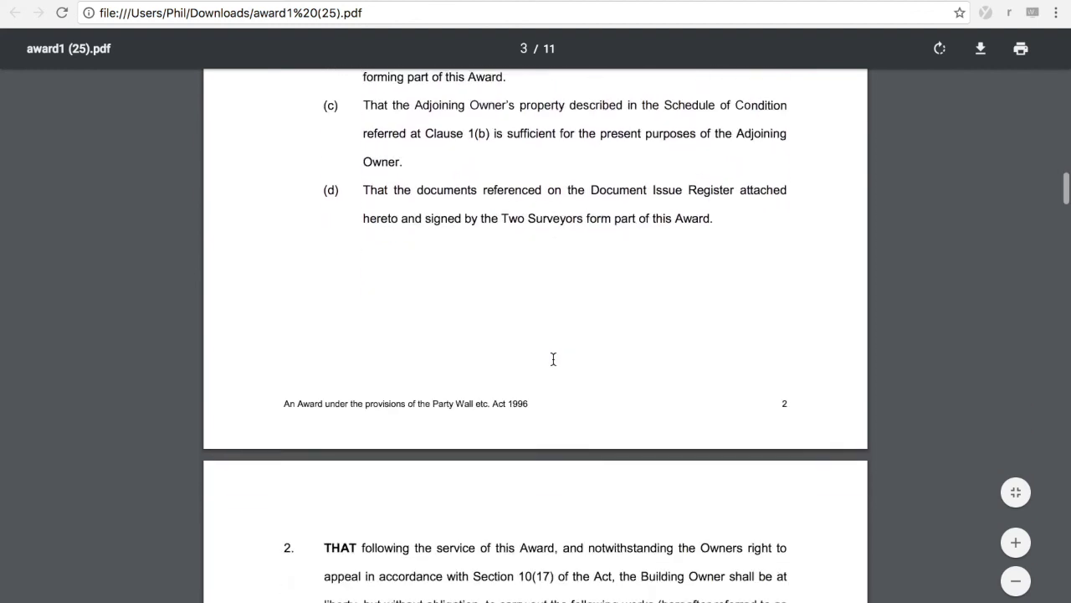
scroll(553, 359, "down", 4)
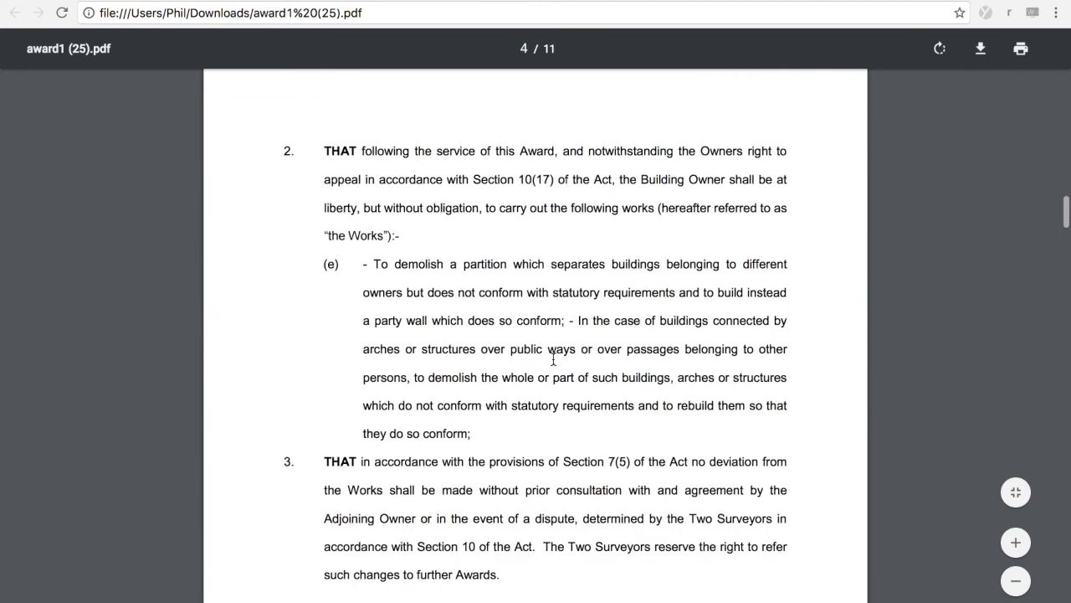
scroll(553, 359, "down", 5)
scroll(553, 359, "down", 5)
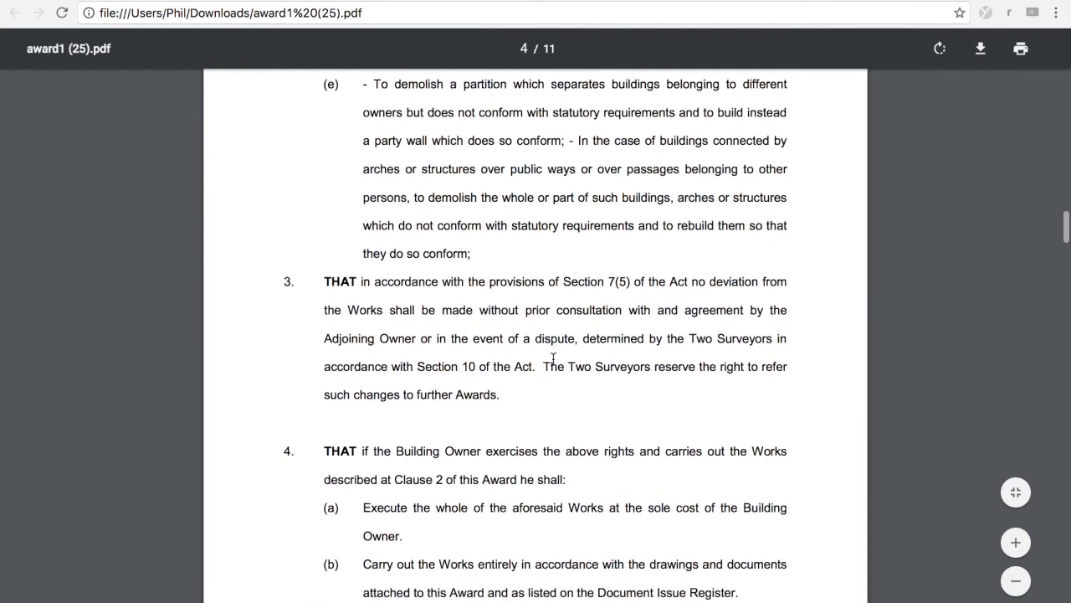
scroll(554, 359, "down", 2)
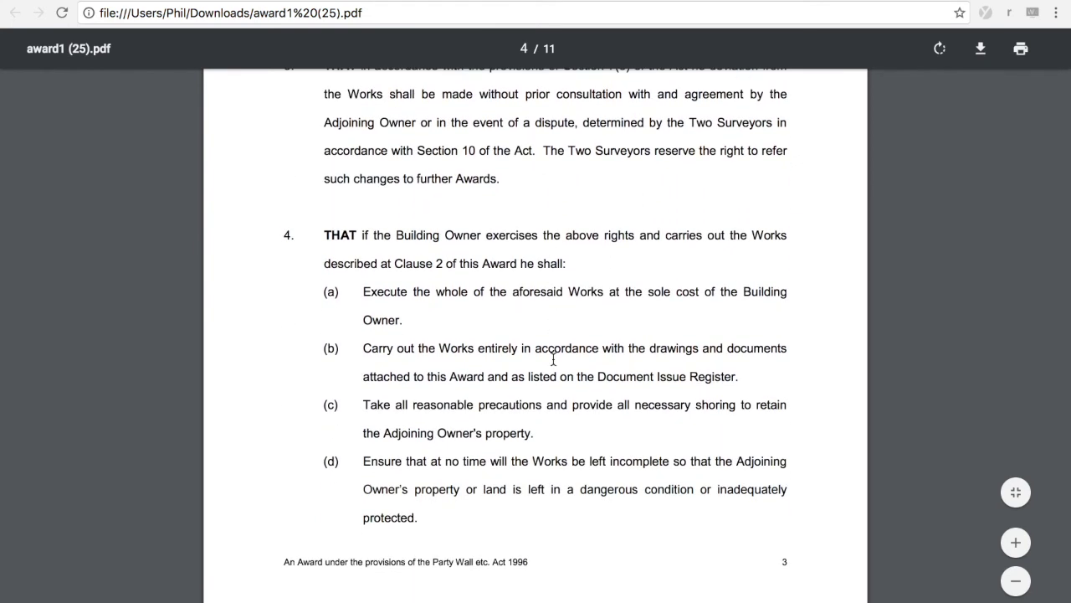
scroll(553, 359, "down", 4)
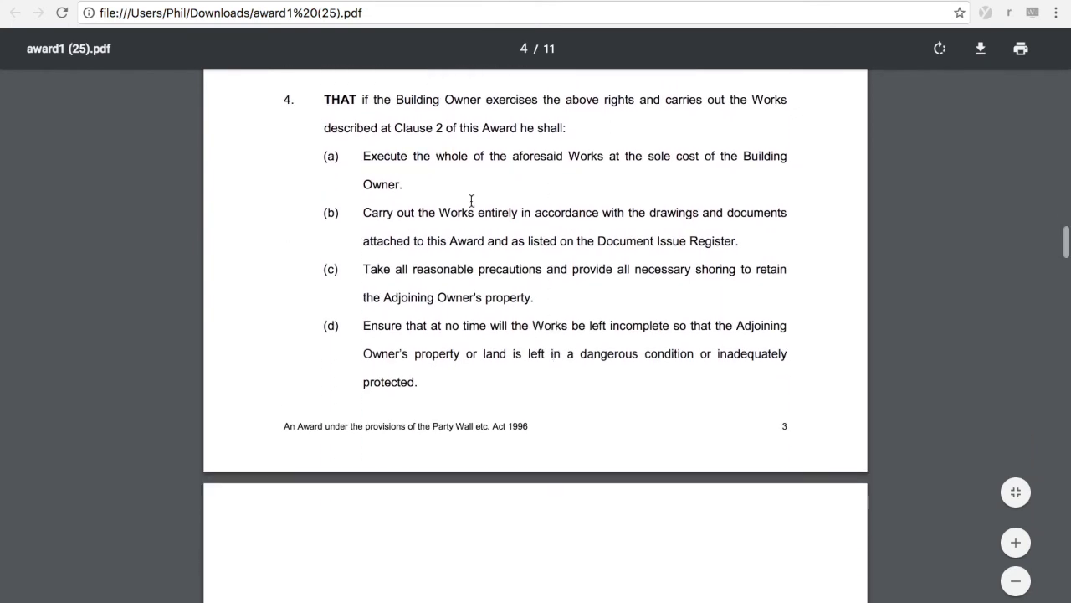
scroll(471, 201, "down", 3)
scroll(471, 201, "down", 4)
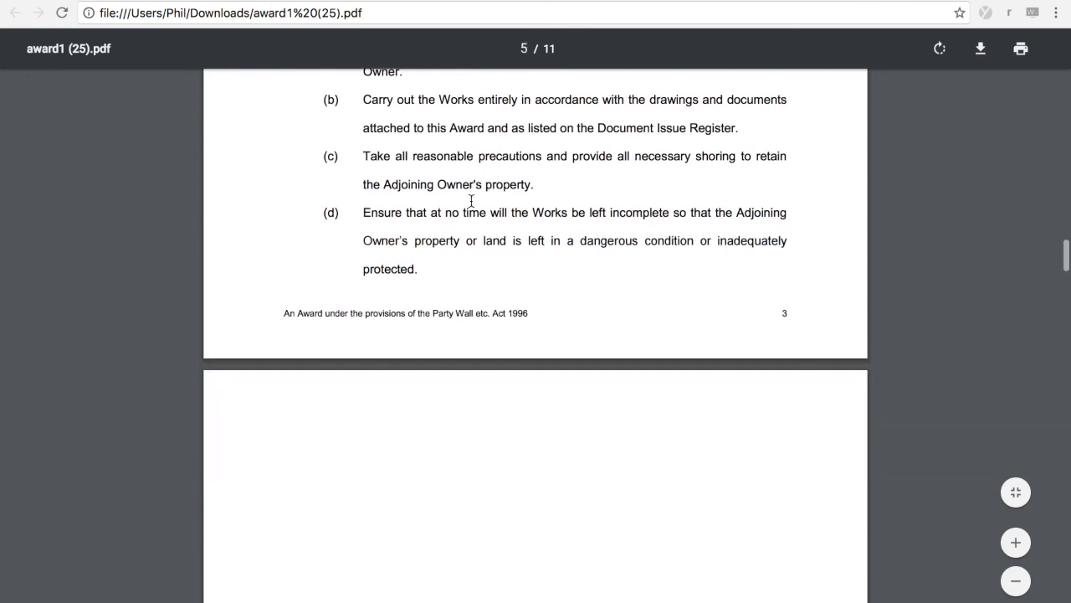
scroll(471, 201, "up", 12)
scroll(471, 200, "up", 2)
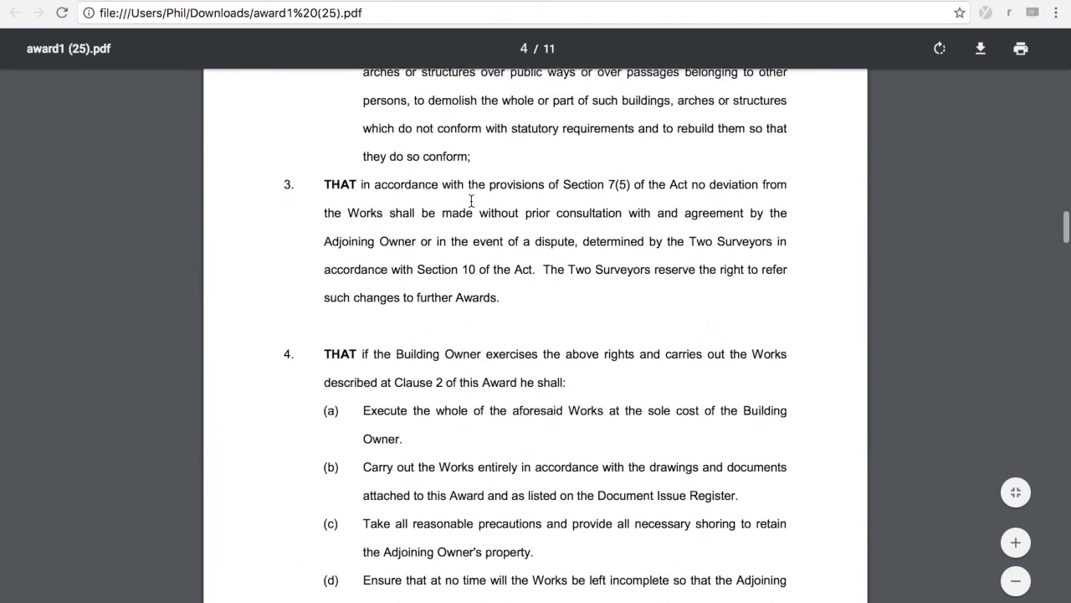